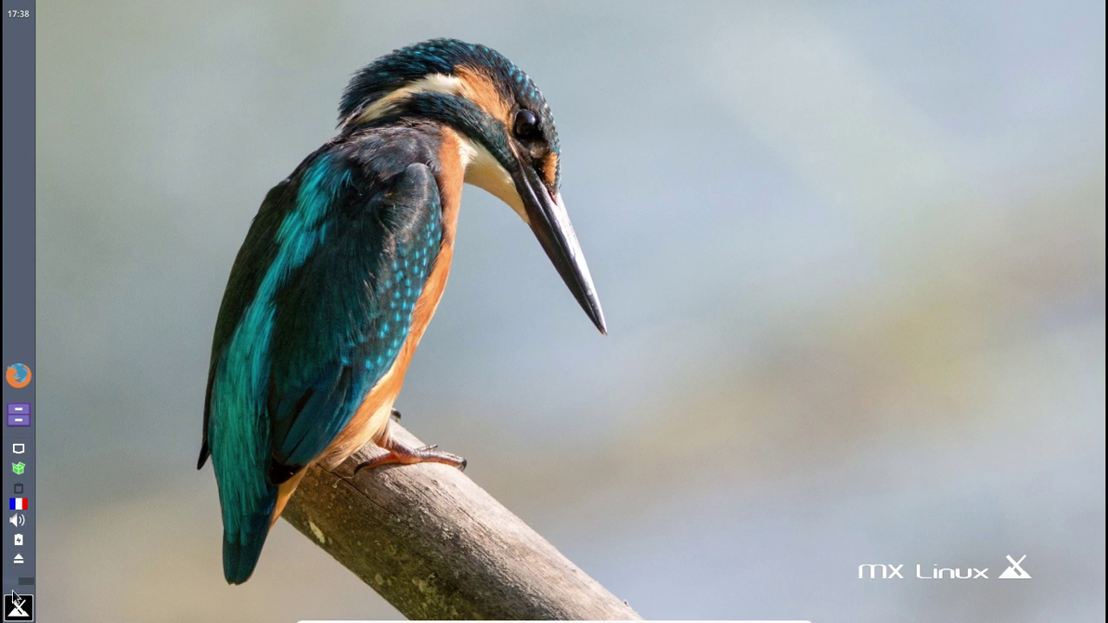
- Run the pending dist-upgrade of libmwaw-0.3-3 to 0.3.1-2+deb8u1 as root, then close its terminal
click(20, 471)
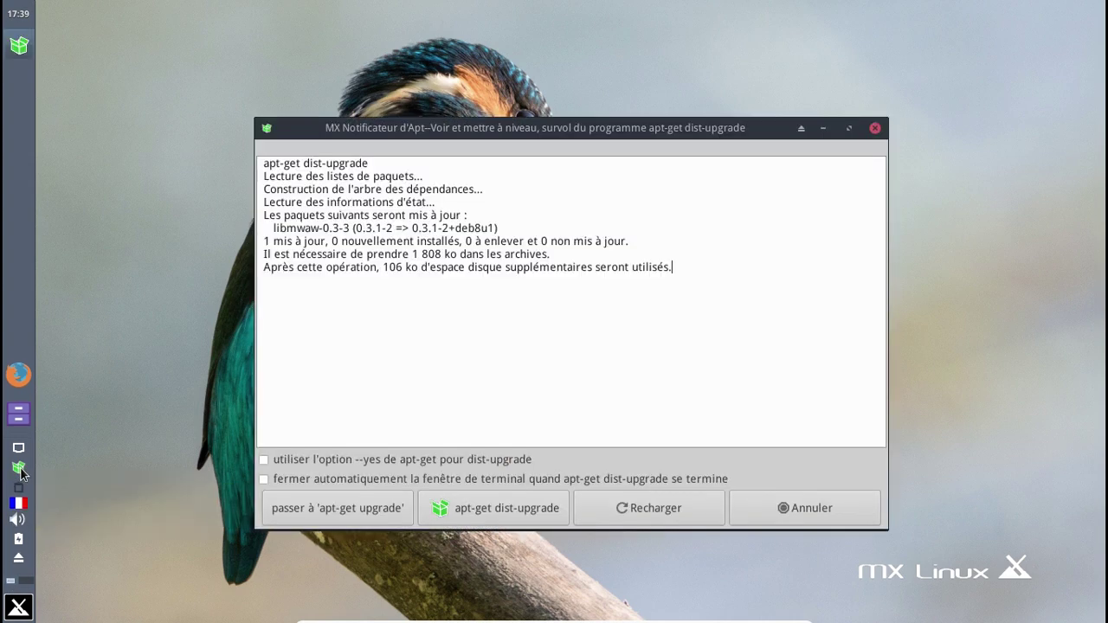
click(527, 510)
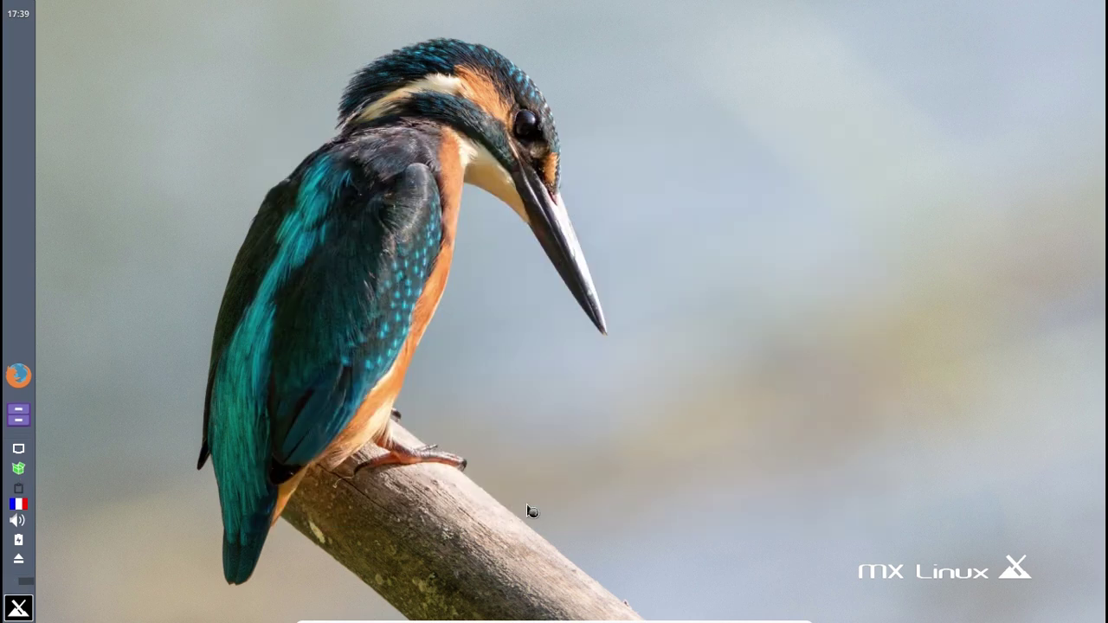
text(********)
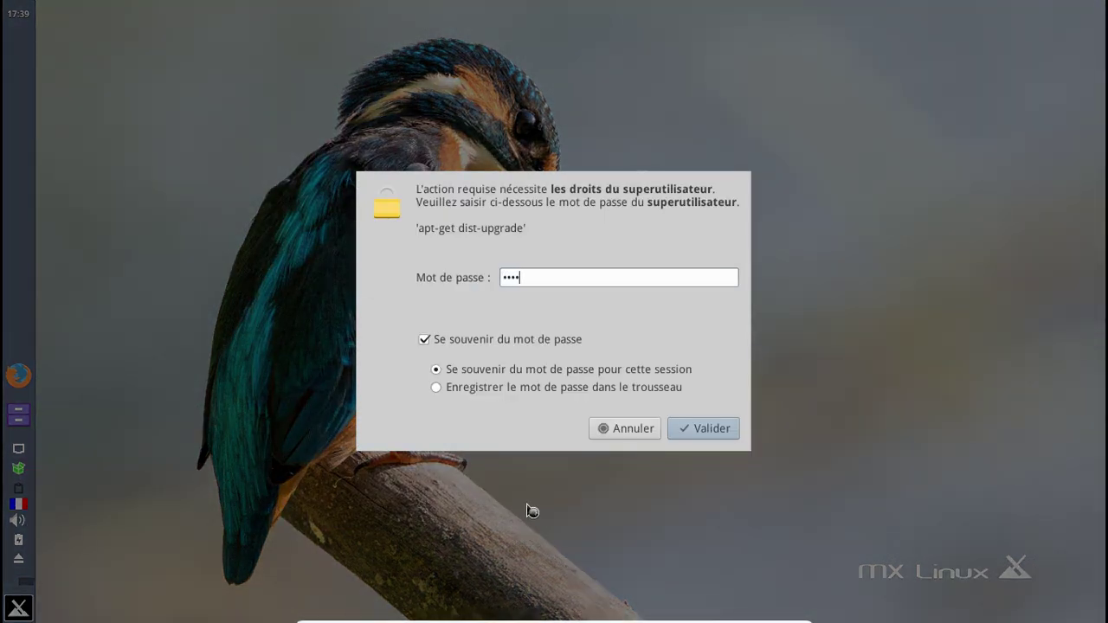
key(Return)
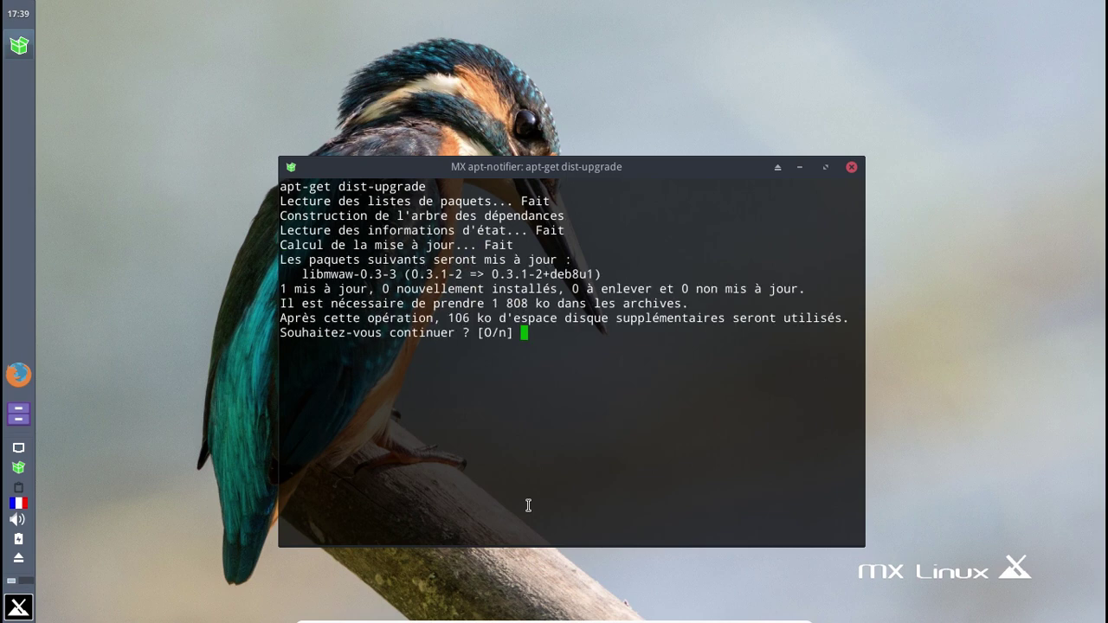
key(Return)
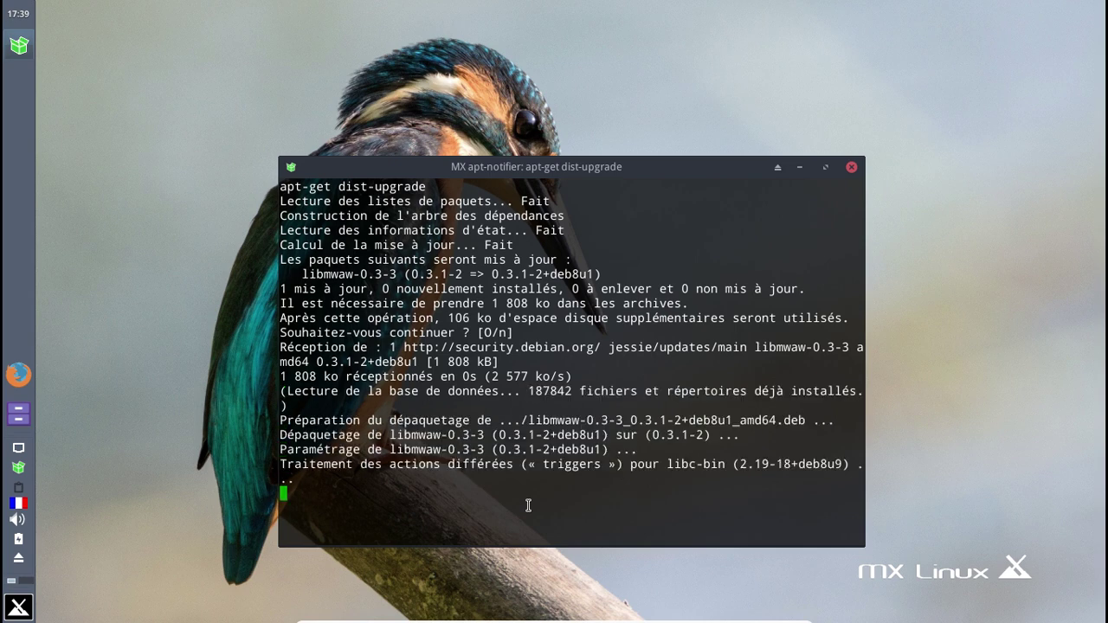
click(19, 606)
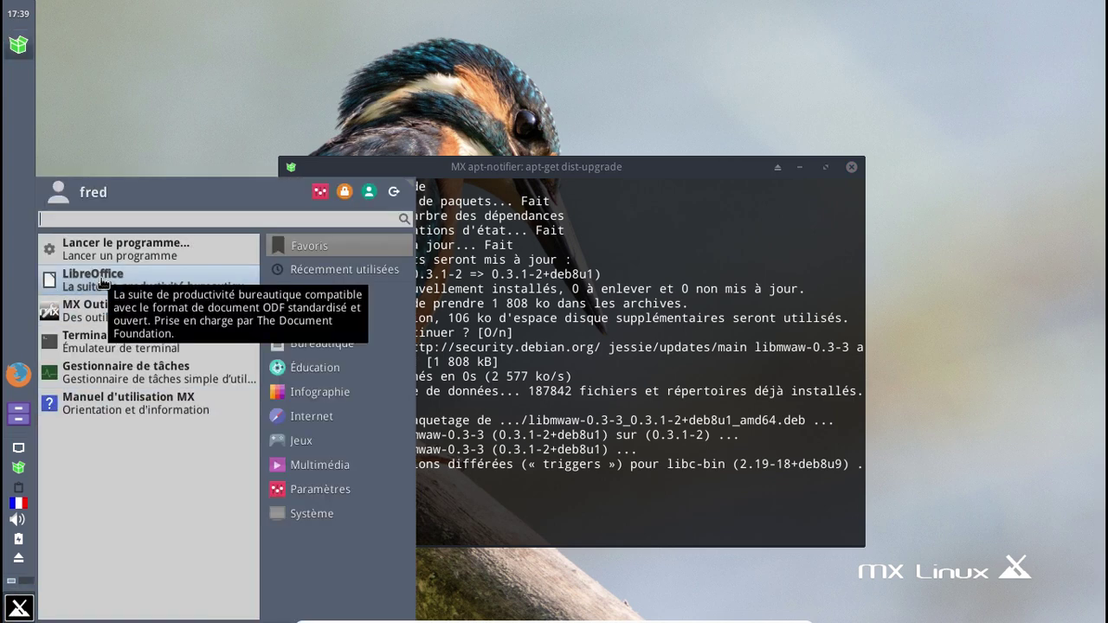
click(604, 255)
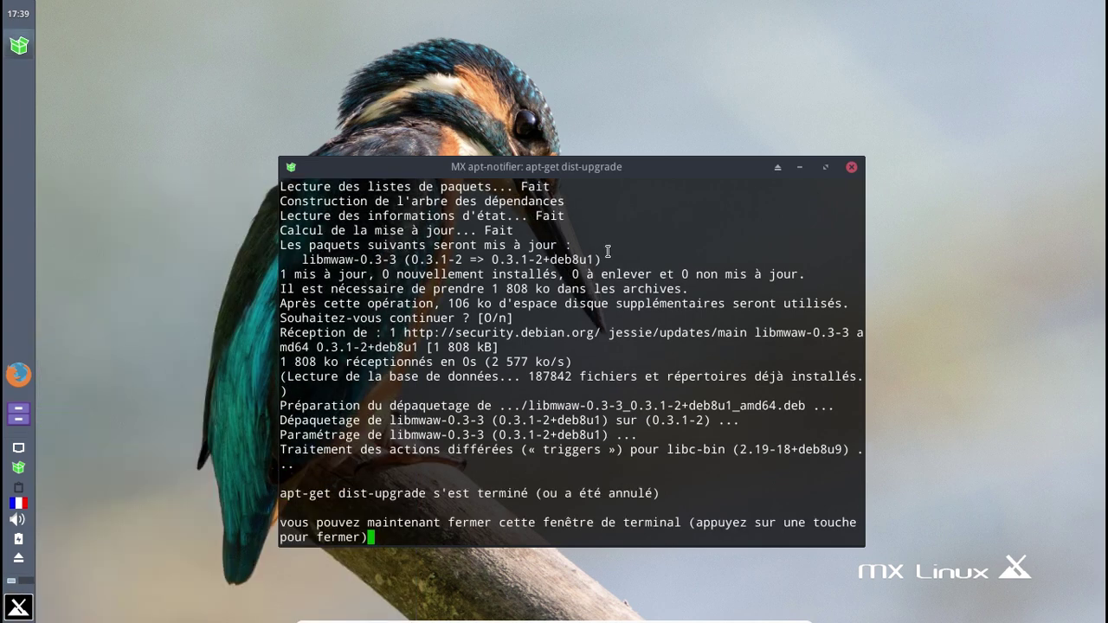
key(Return)
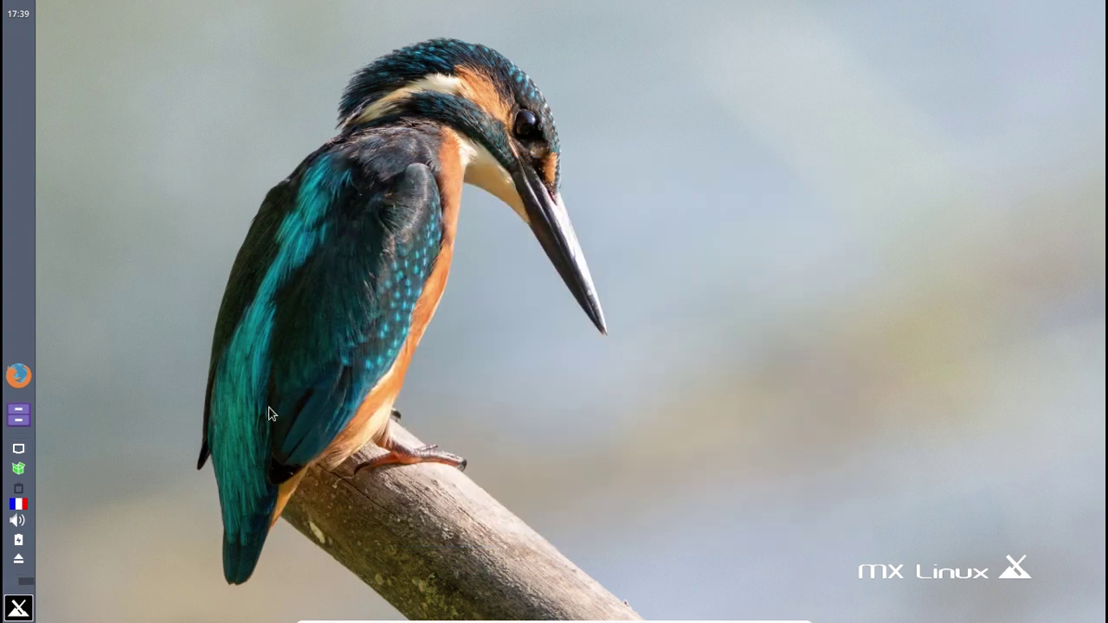
click(19, 608)
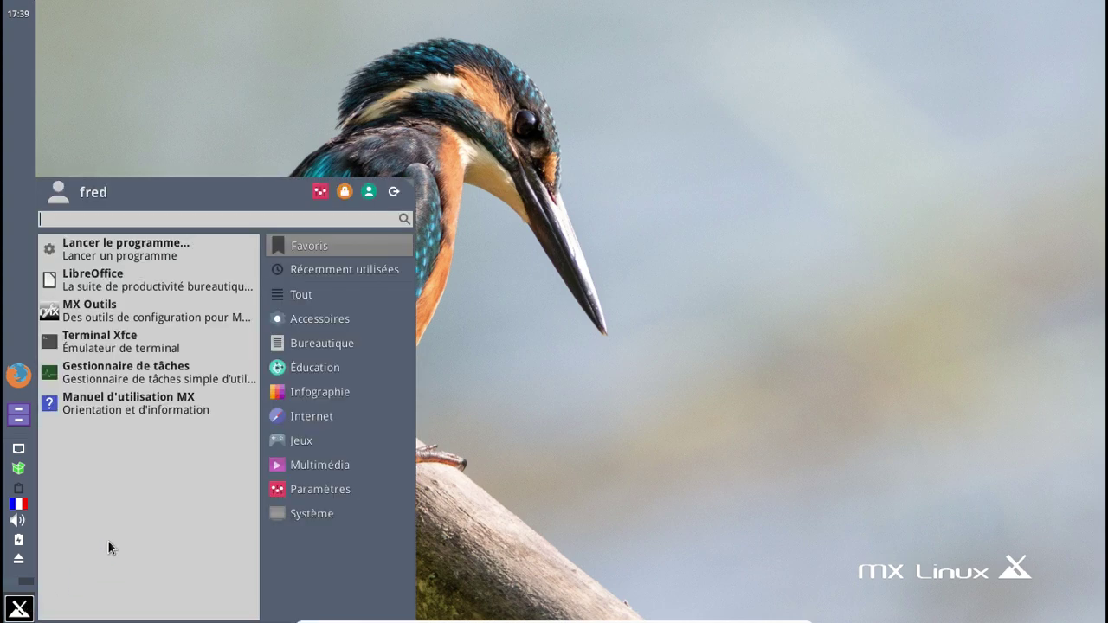
click(144, 288)
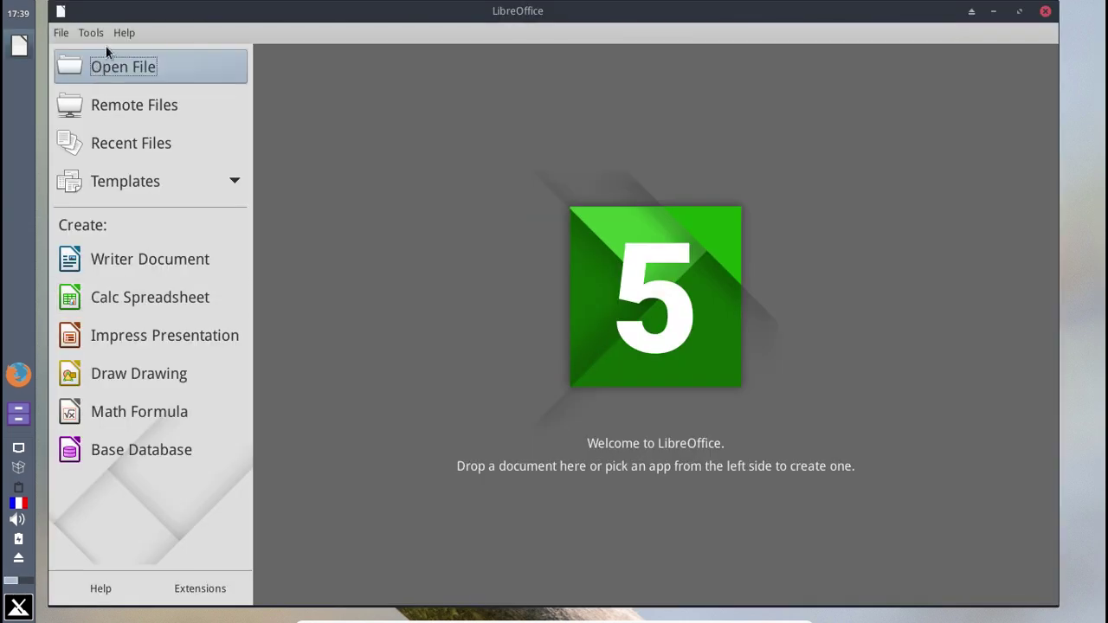
click(124, 32)
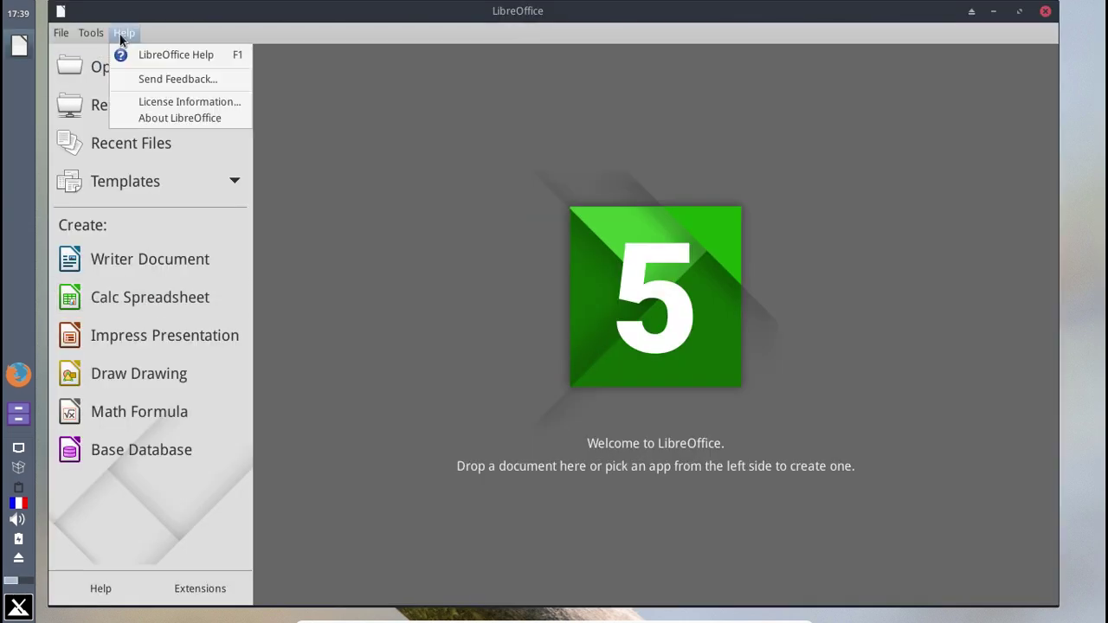
click(155, 121)
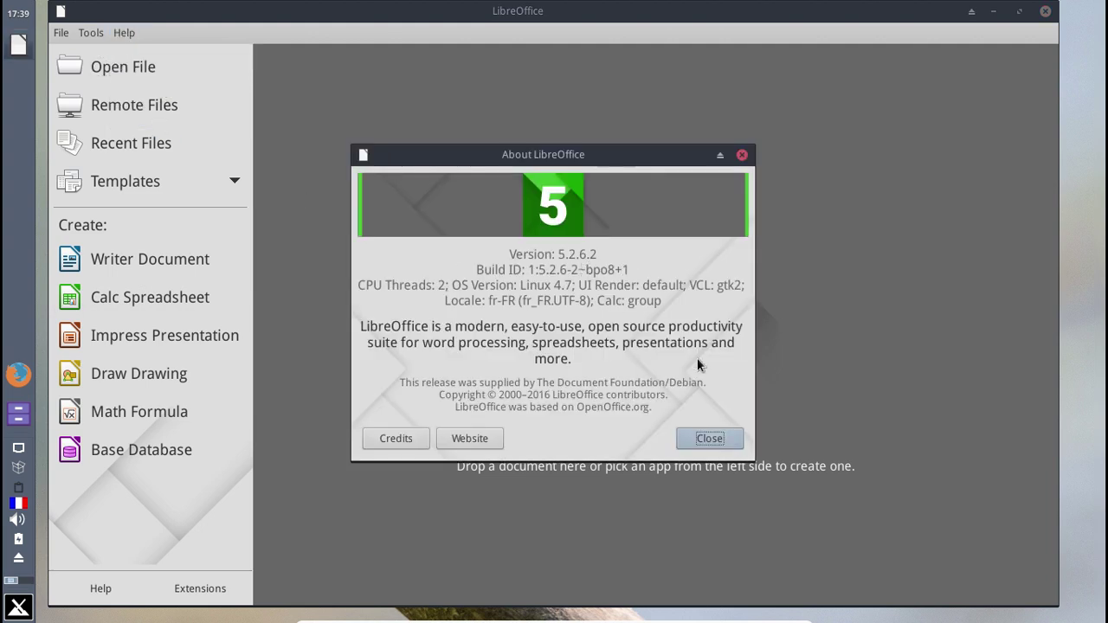
click(707, 441)
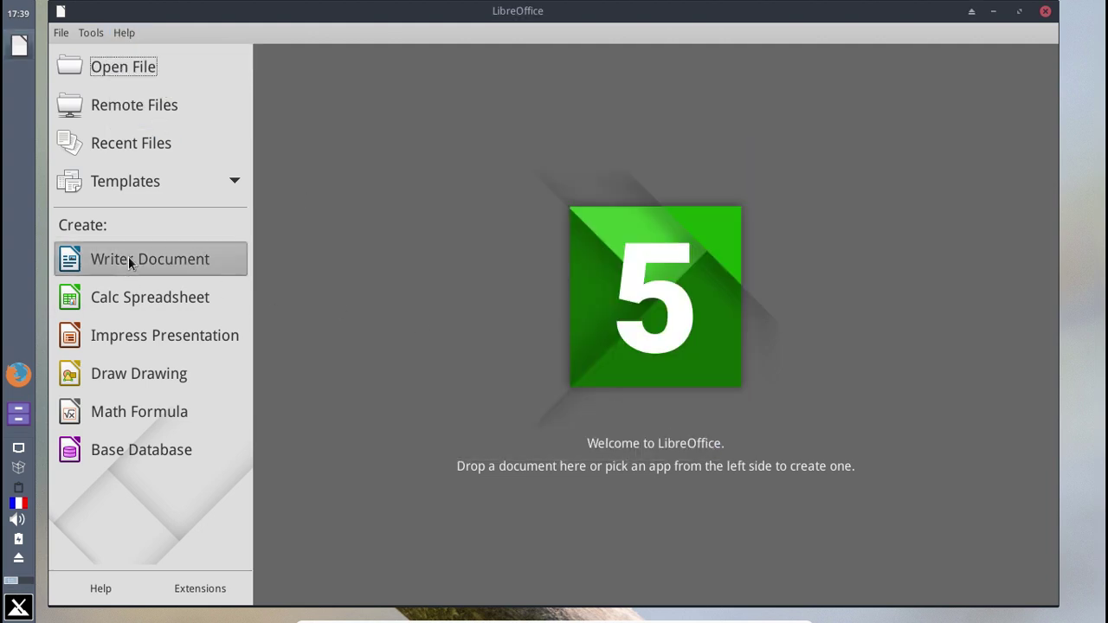
click(129, 258)
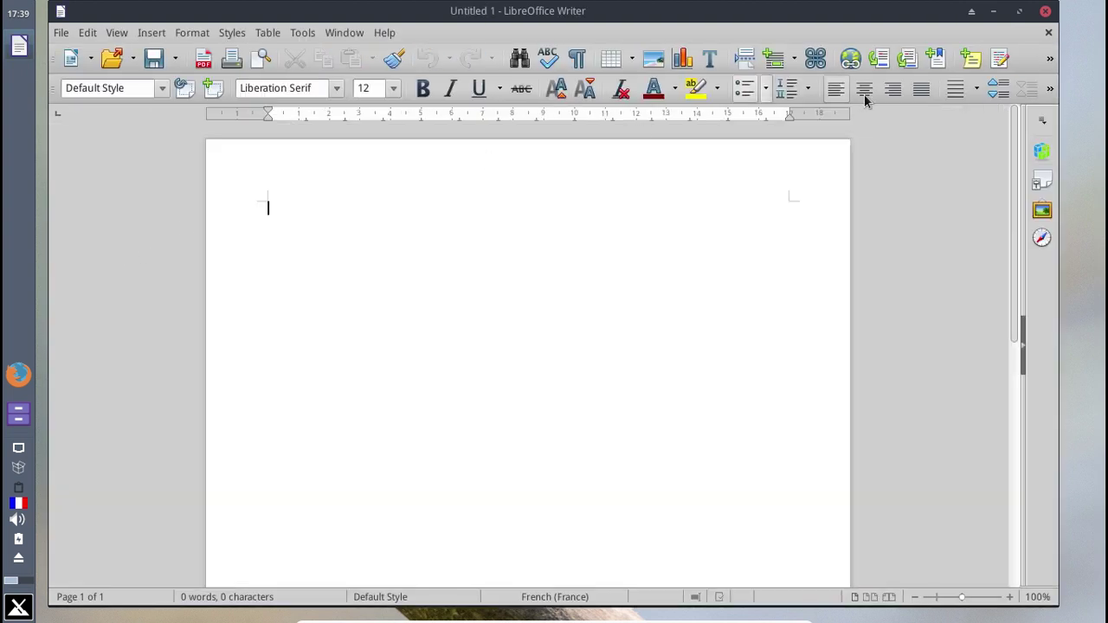
click(1043, 10)
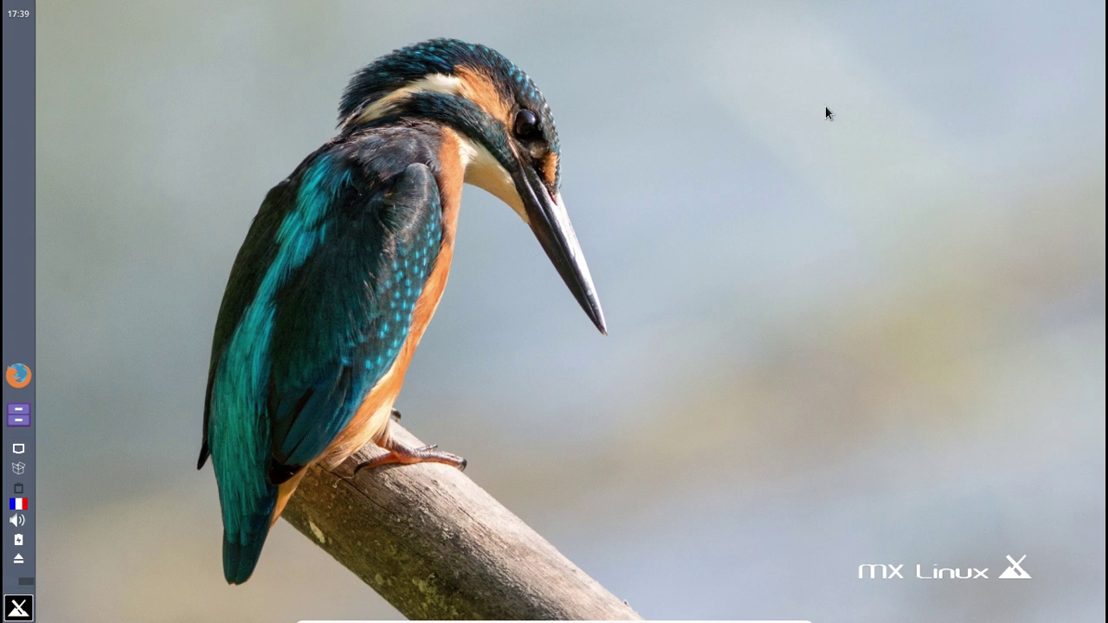
- Launch MX Tools and start the repository manager from its Software section
click(18, 610)
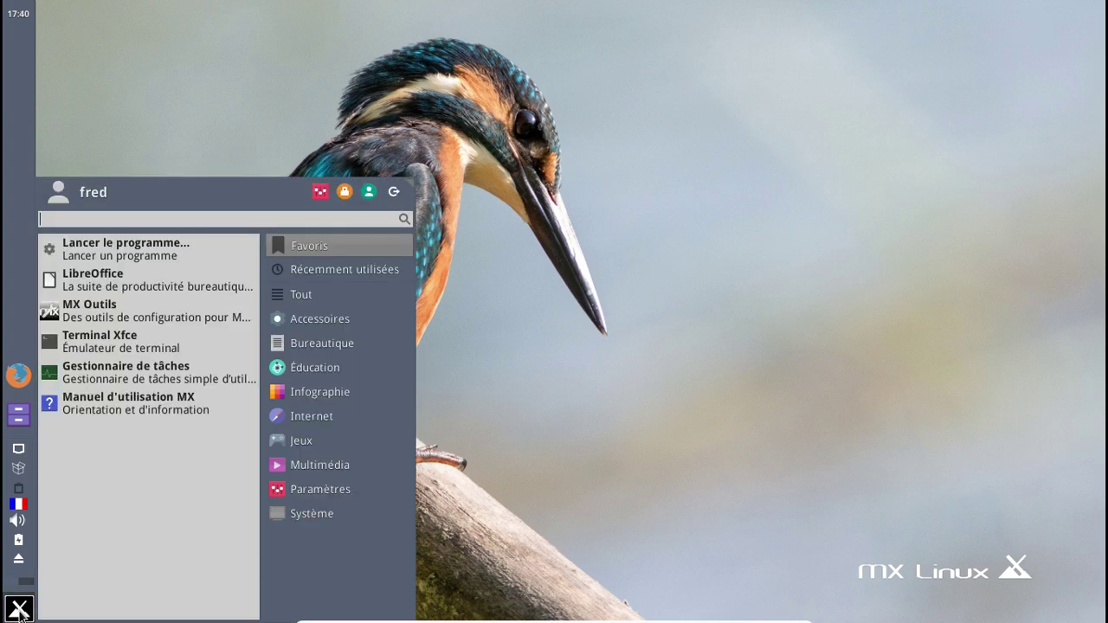
click(109, 303)
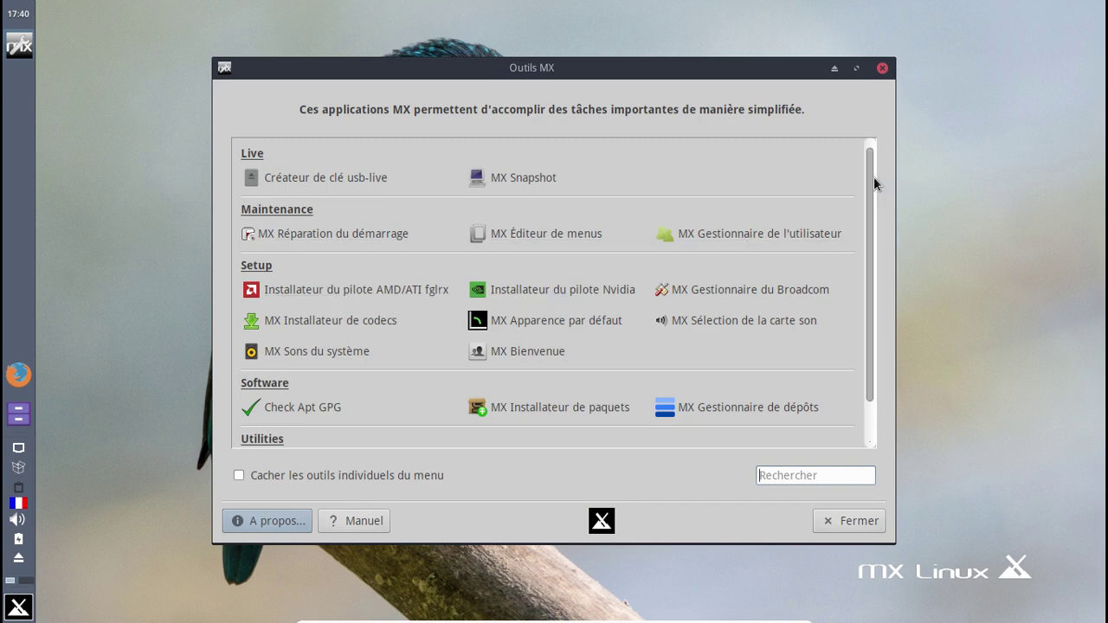
drag(868, 176, 870, 308)
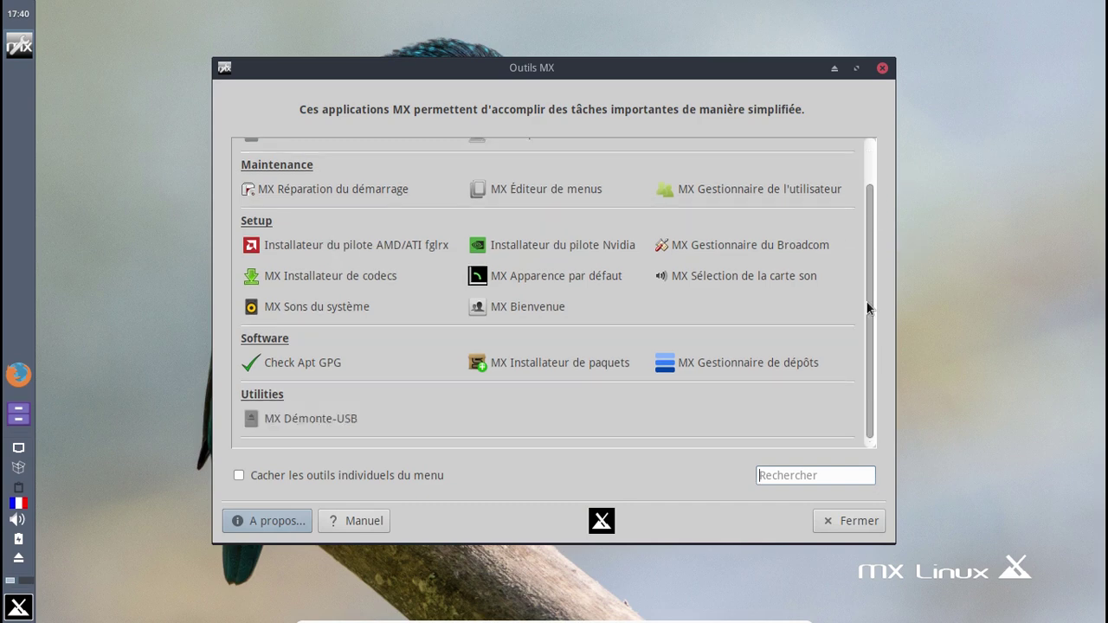
click(749, 363)
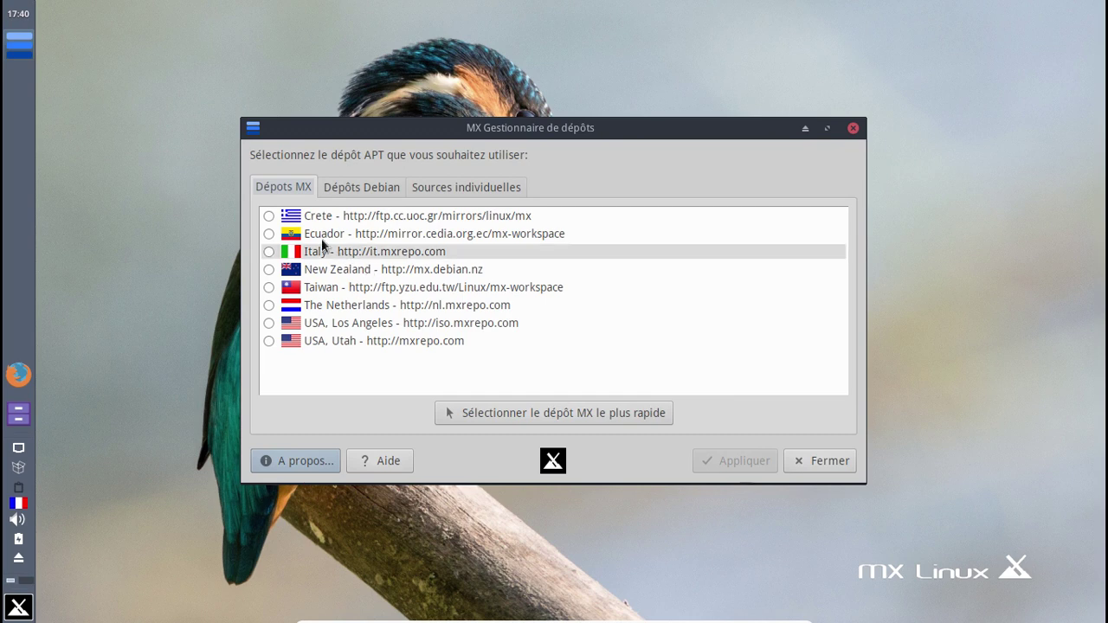
- Select The Netherlands mirror and review the Debian and individual source lists
click(270, 251)
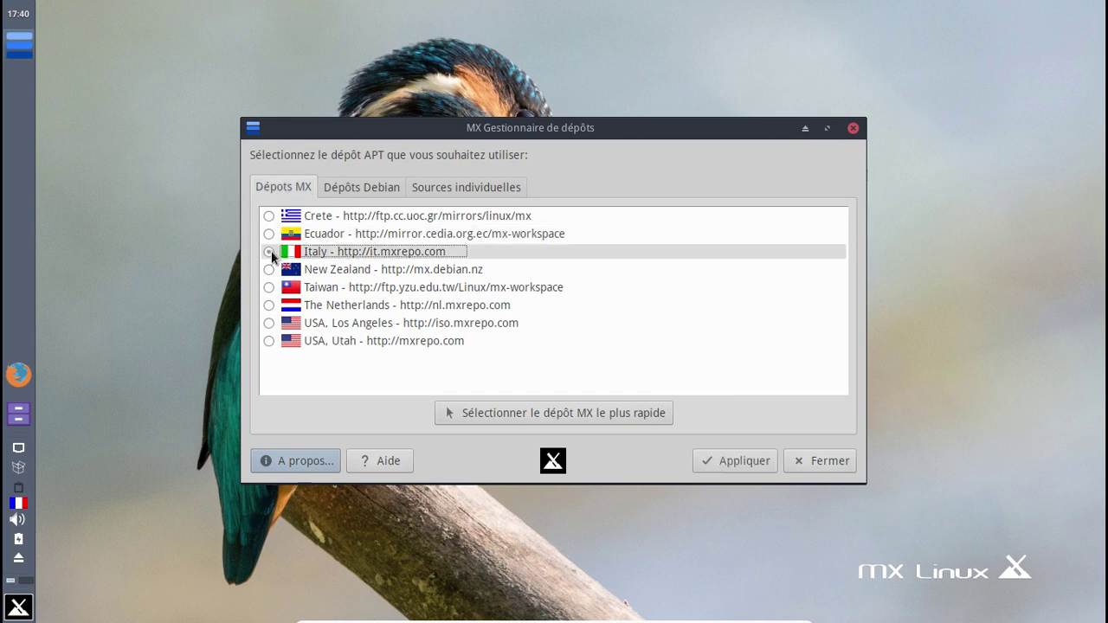
click(266, 305)
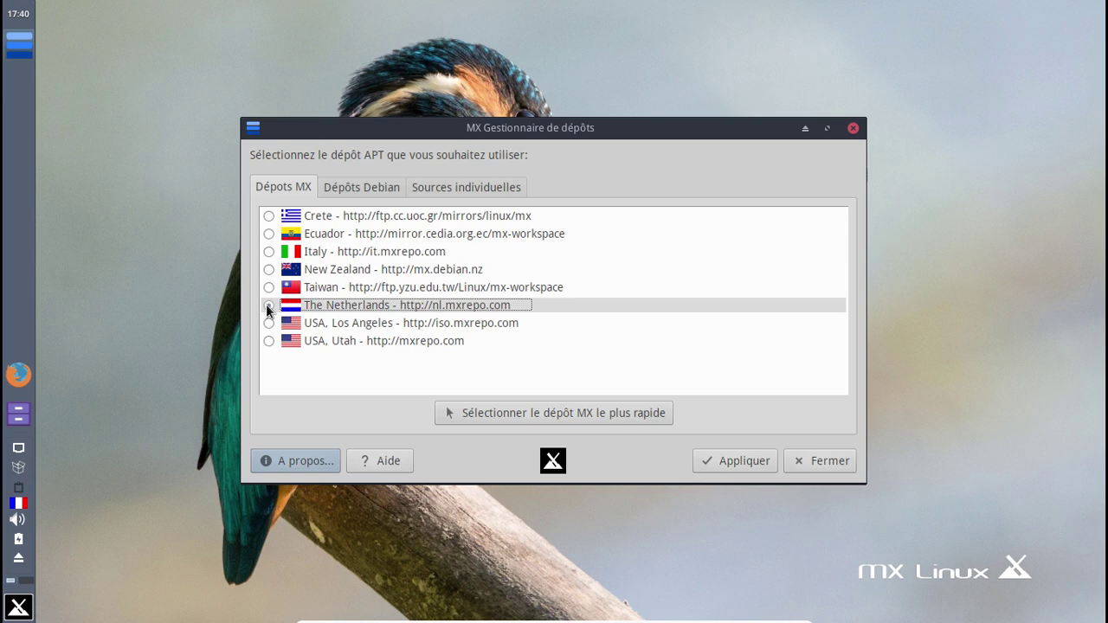
click(375, 188)
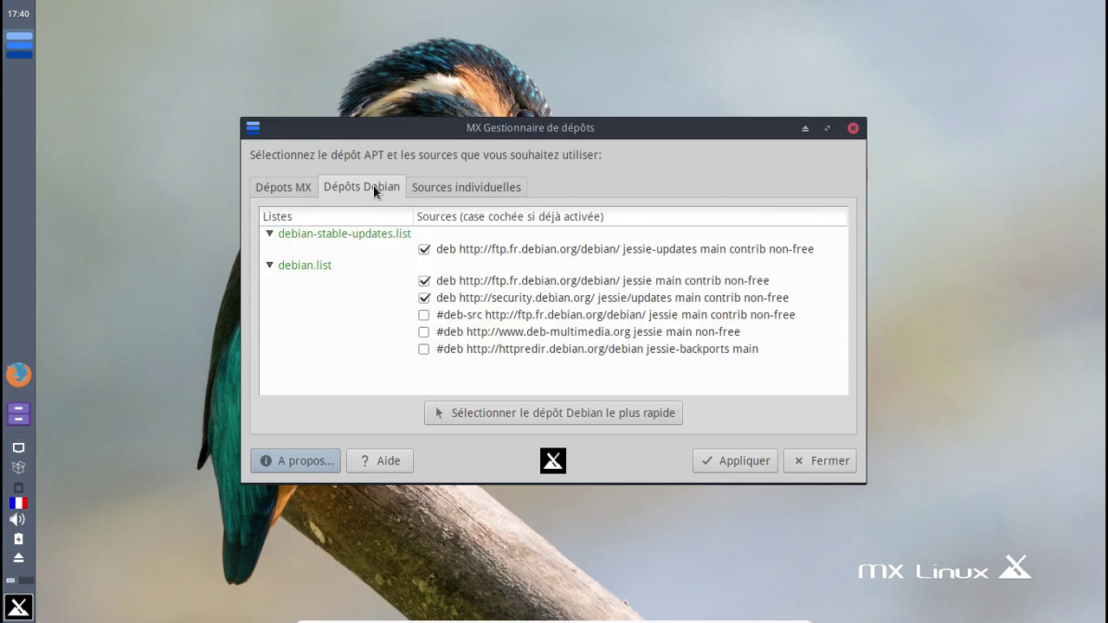
click(453, 192)
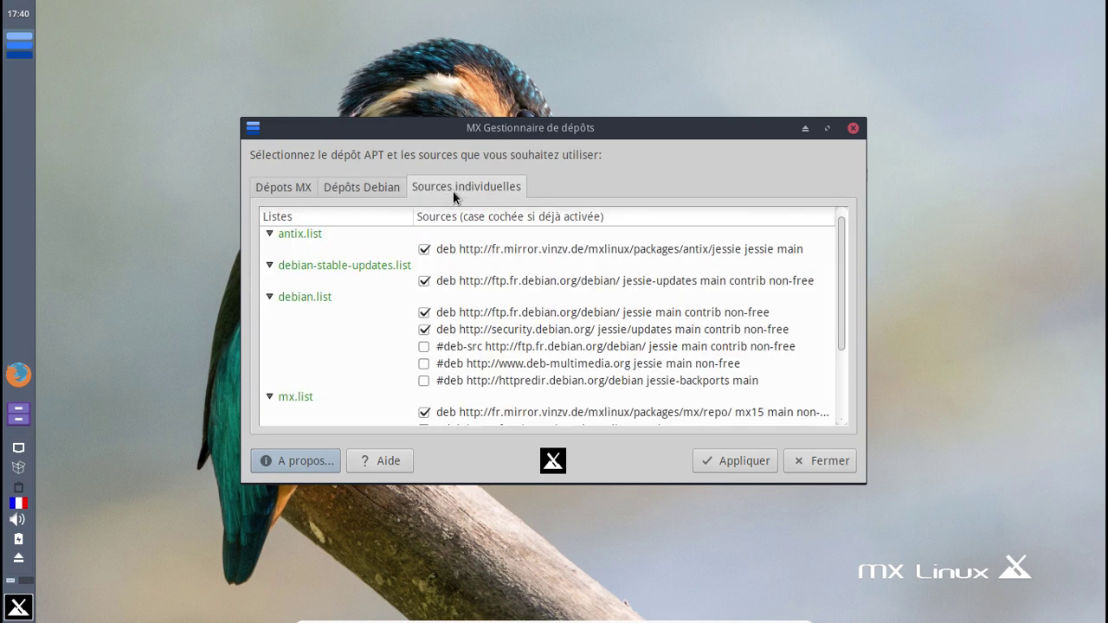
scroll(621, 277, down, 2)
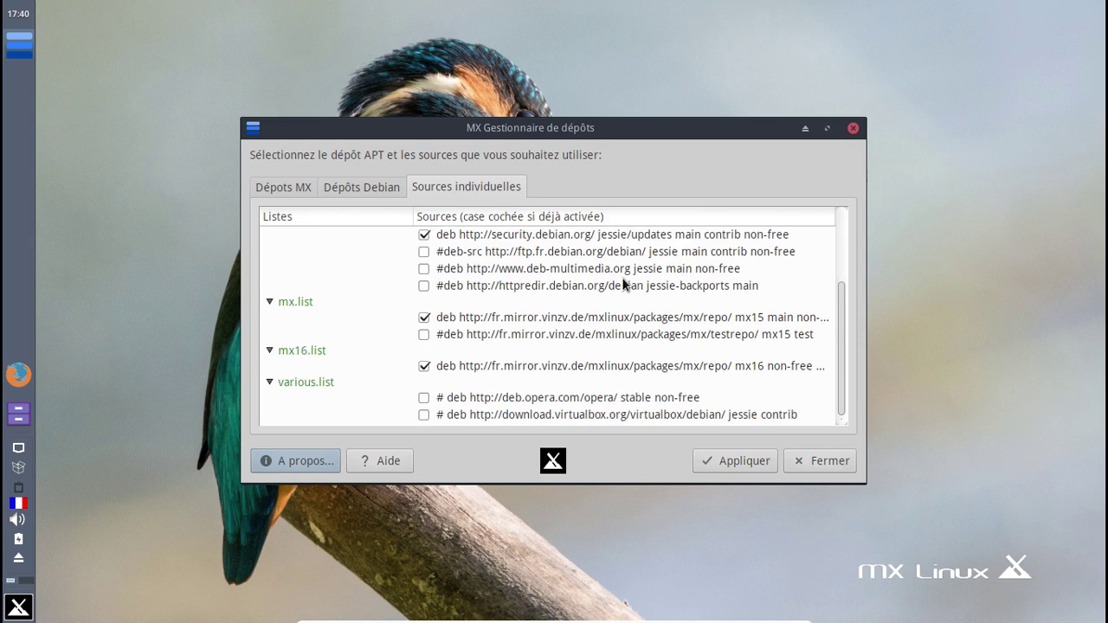
scroll(622, 283, up, 3)
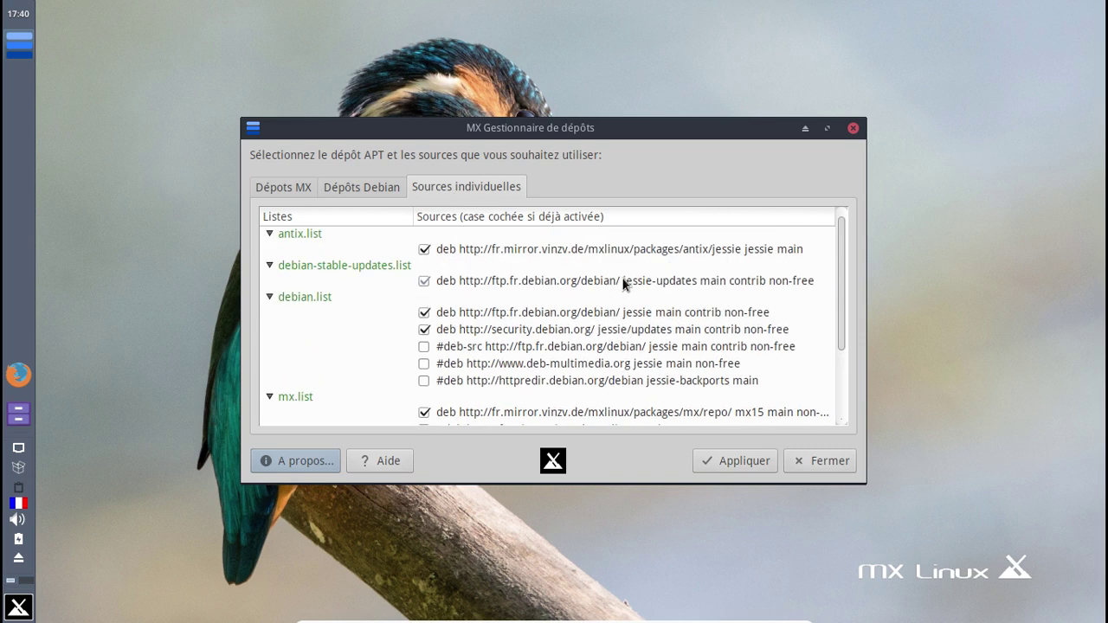
- Apply the nl.mxrepo.com mirror, then close the repository manager and the permissions notice
click(739, 452)
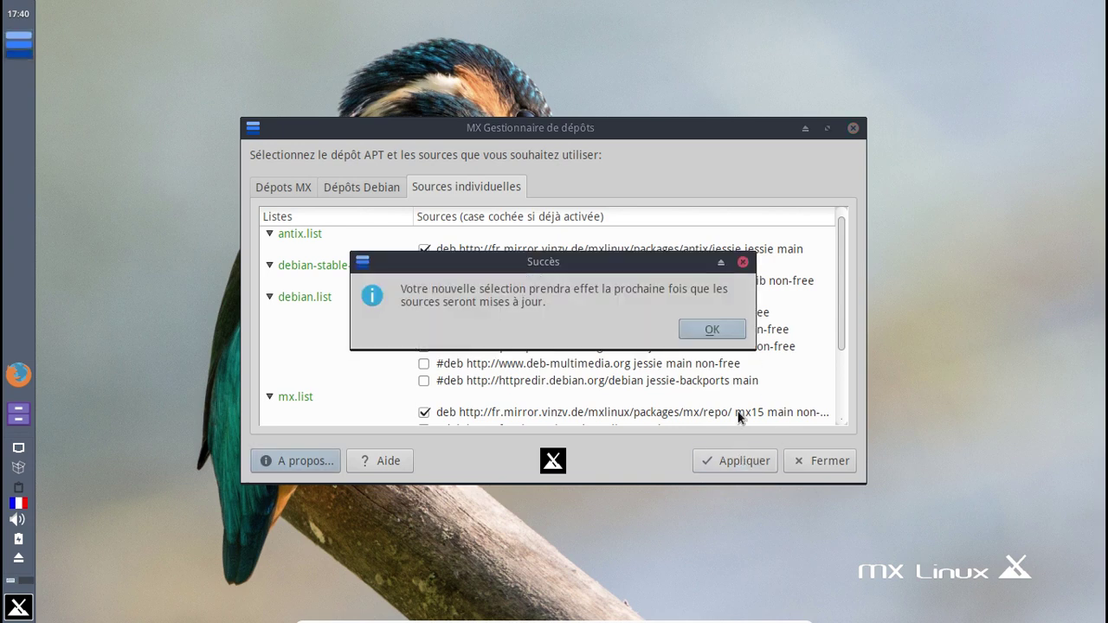
click(712, 330)
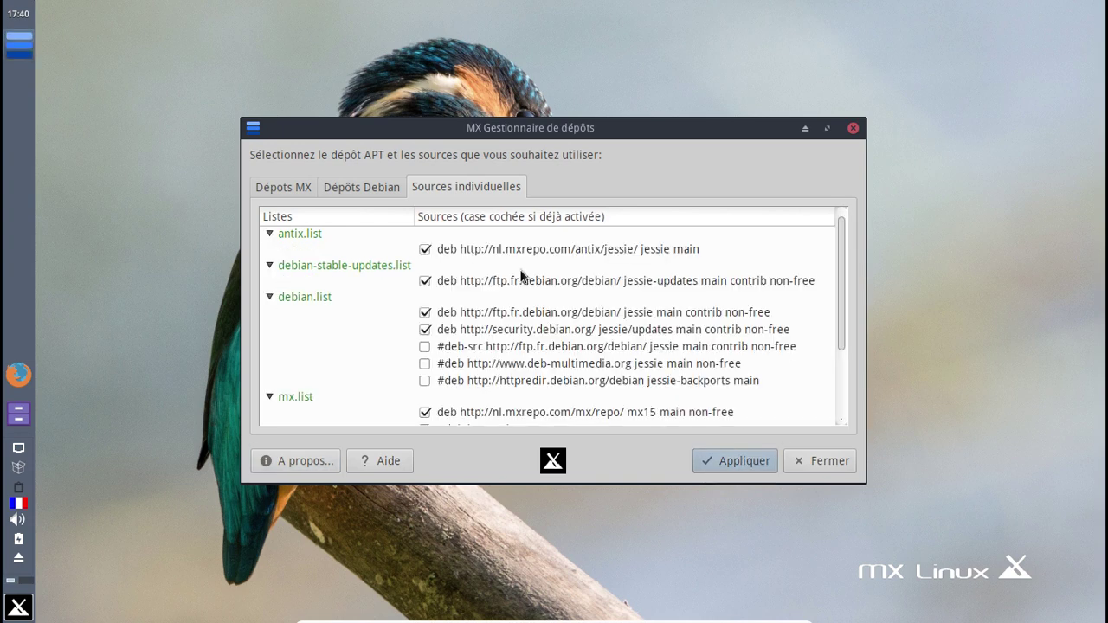
click(299, 187)
click(838, 459)
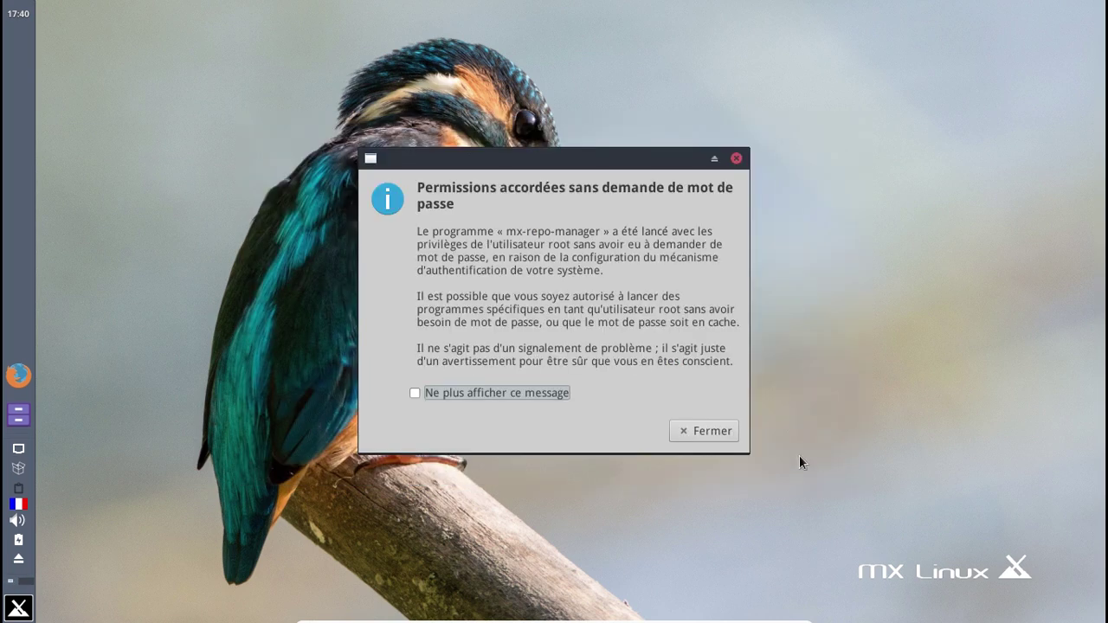
click(684, 428)
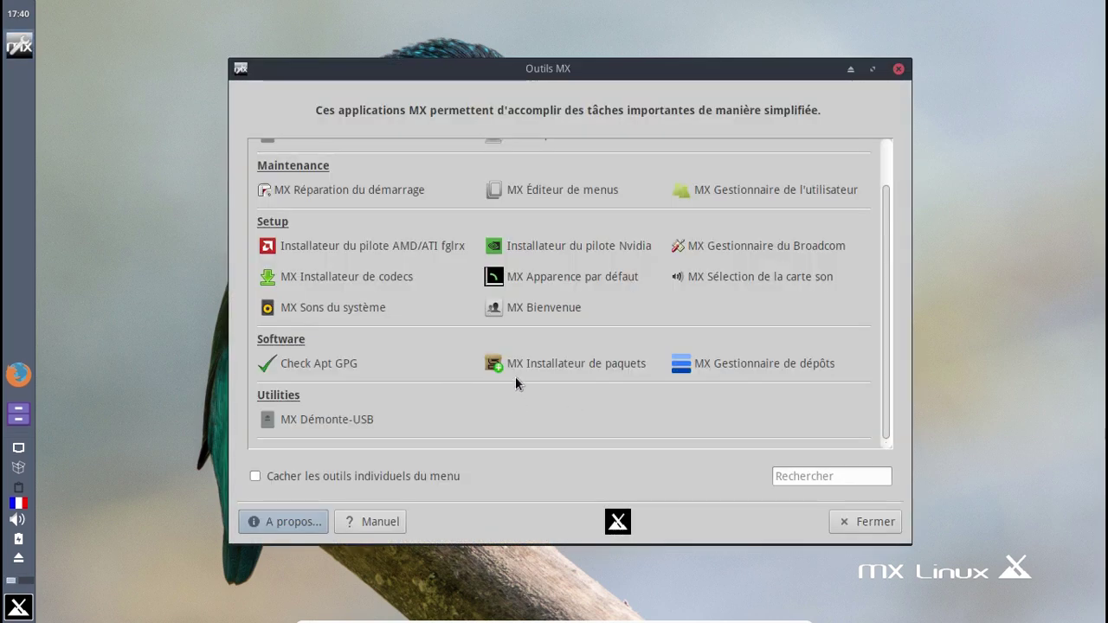
- Launch MX Package Installer and load the Debian backports repository in the full catalogue
click(531, 369)
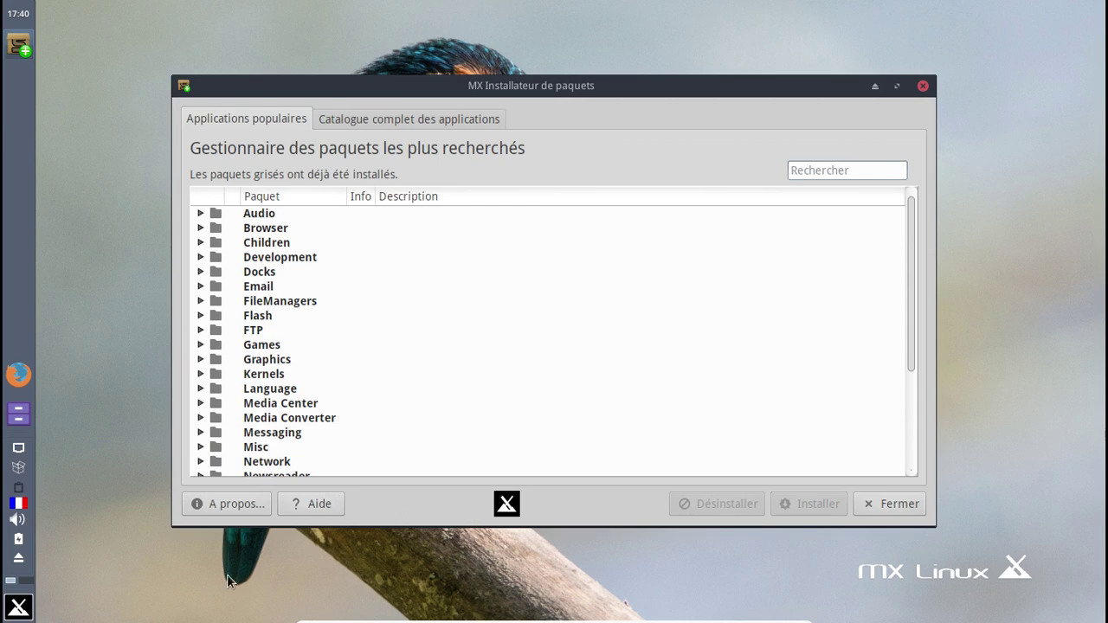
click(689, 428)
click(389, 118)
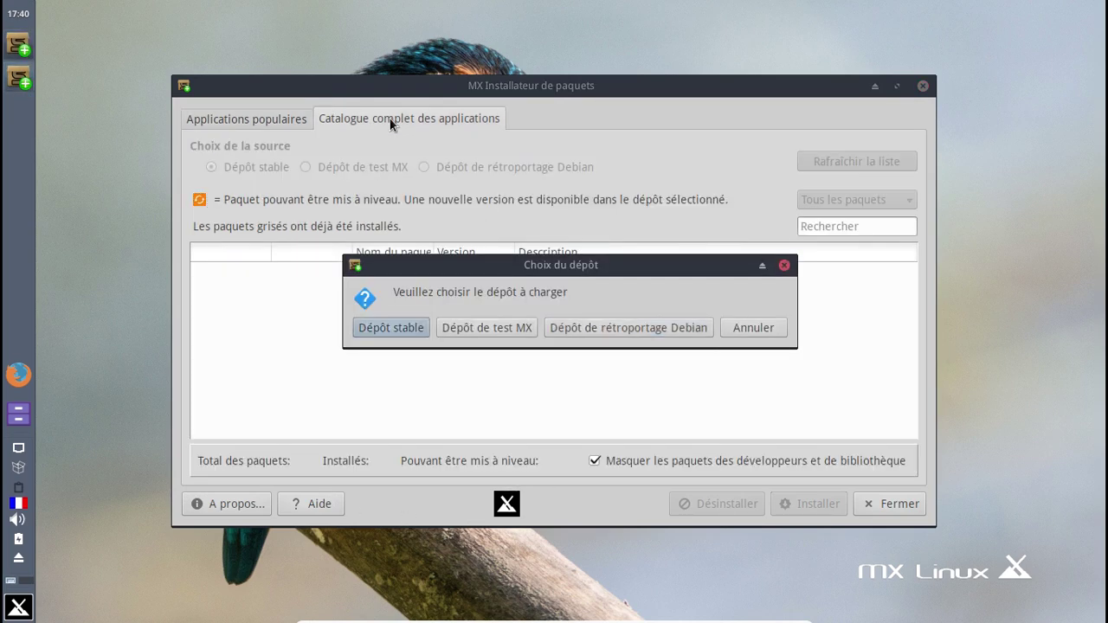
click(575, 327)
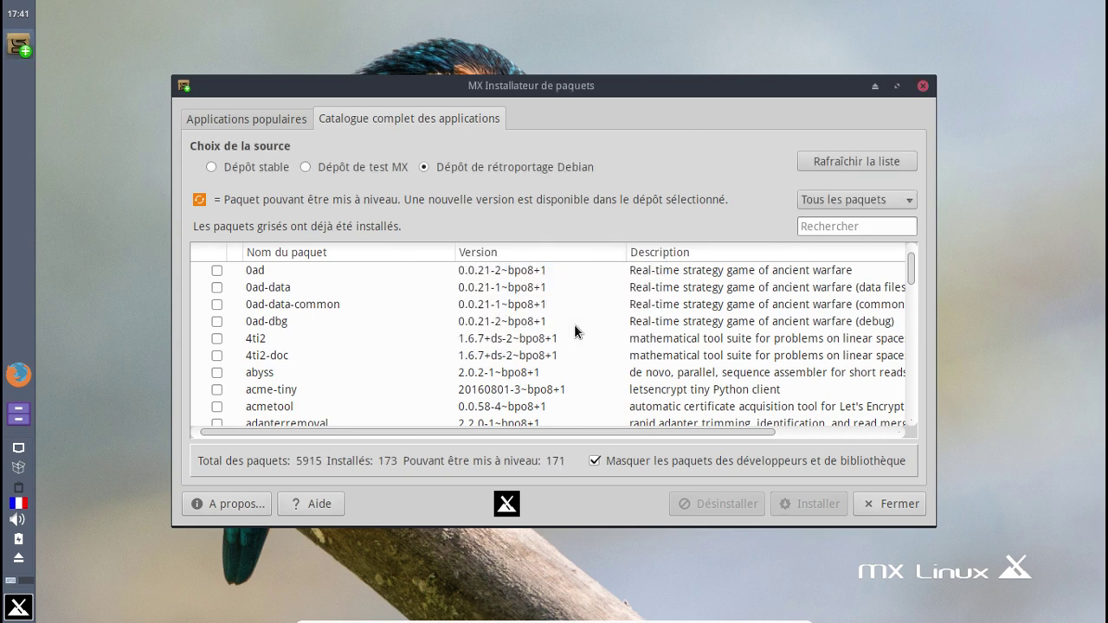
- Search the backports catalogue for libreoffice, then clear the search and browse the list
scroll(576, 331, down, 2)
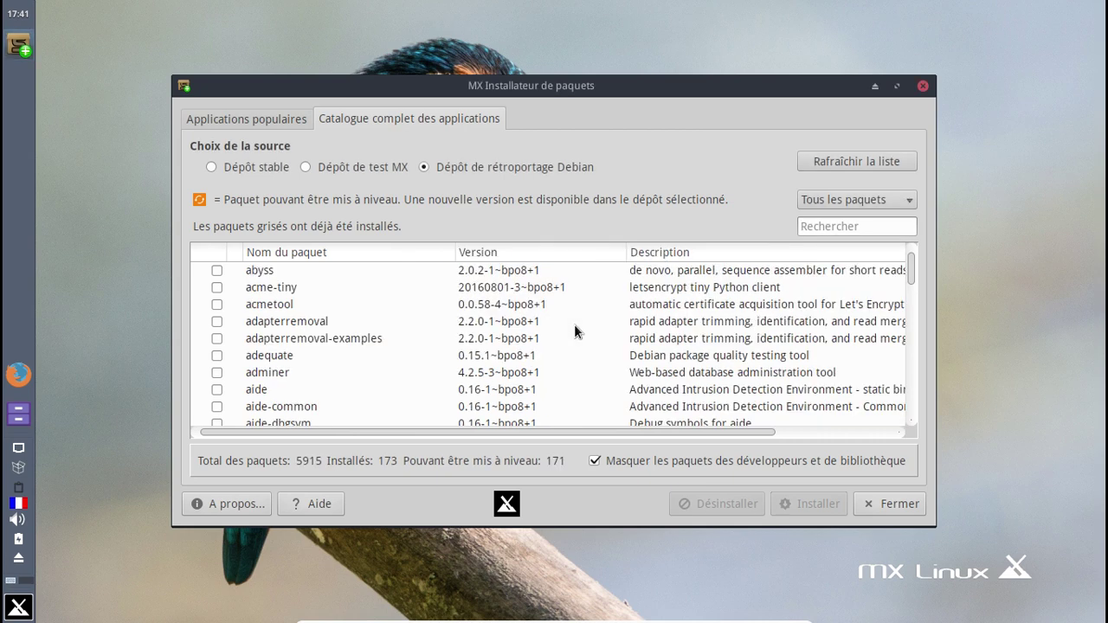
text(lib)
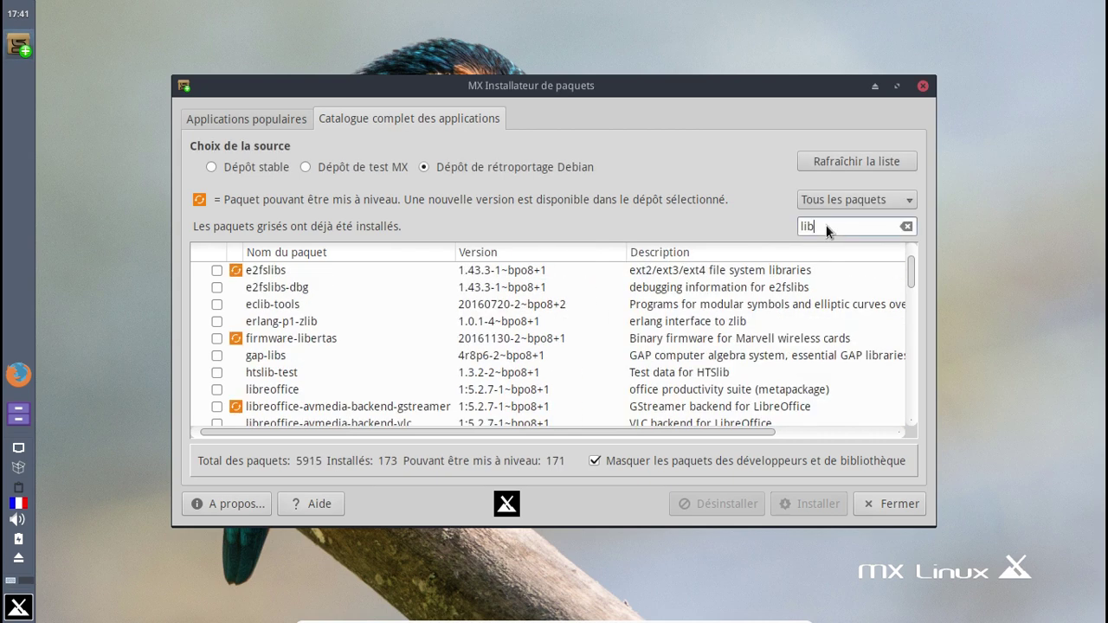
text(reoffce)
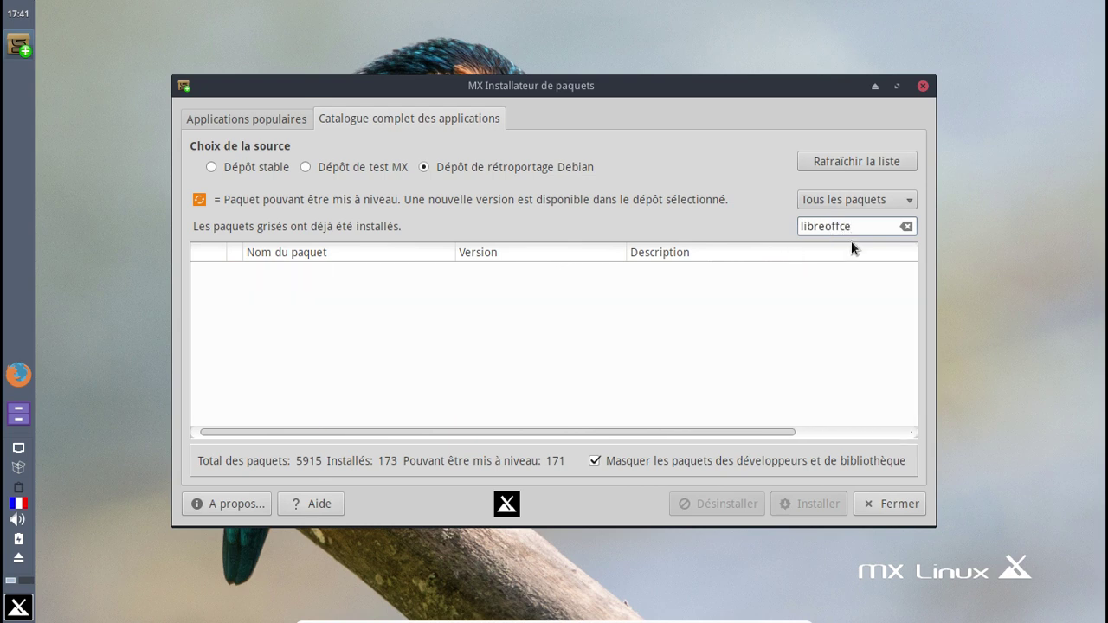
key(BackSpace)
key(BackSpace)
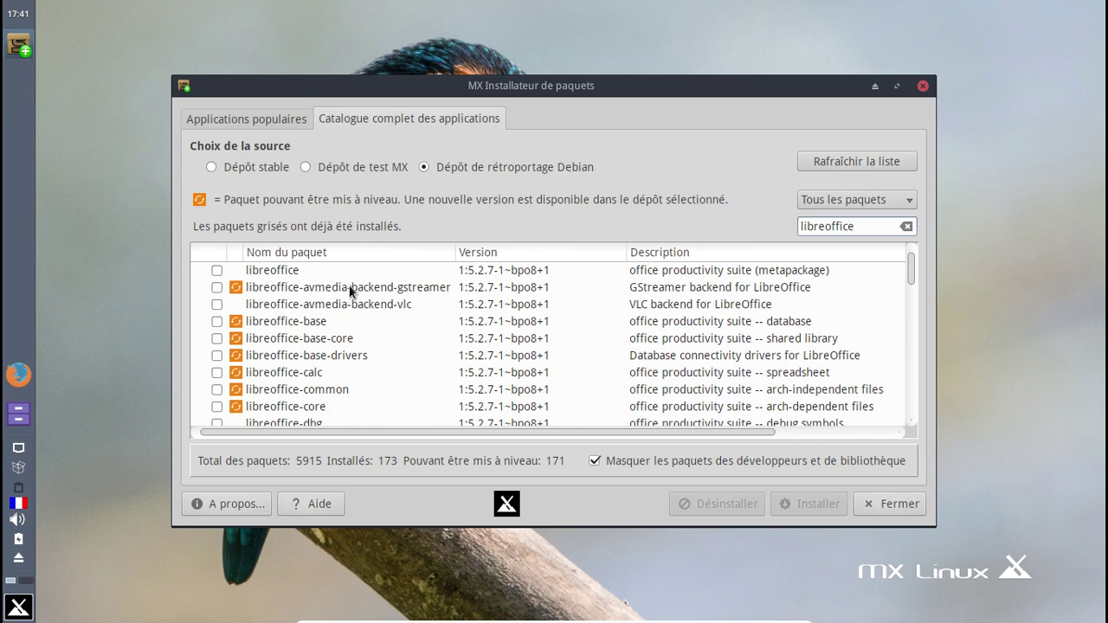
scroll(361, 283, down, 2)
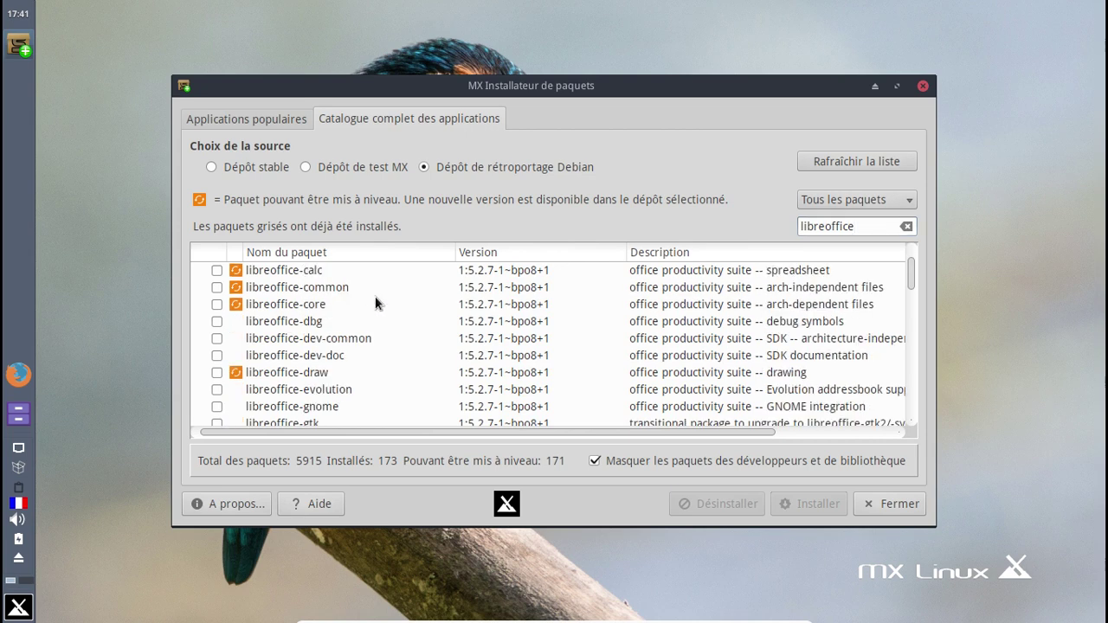
scroll(375, 296, down, 20)
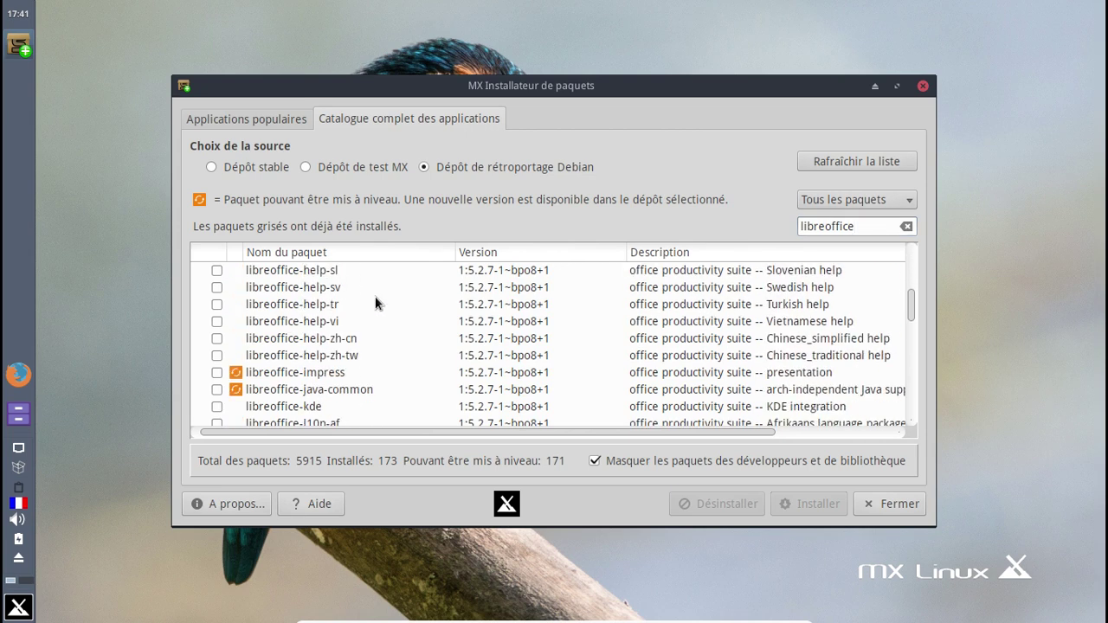
scroll(375, 296, down, 20)
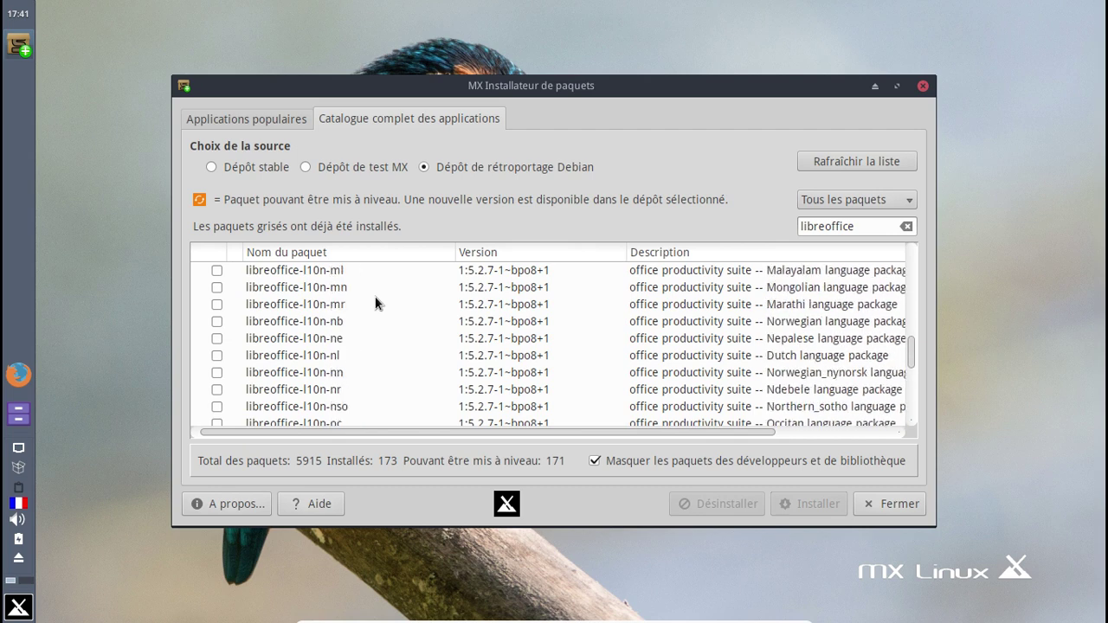
scroll(375, 300, down, 15)
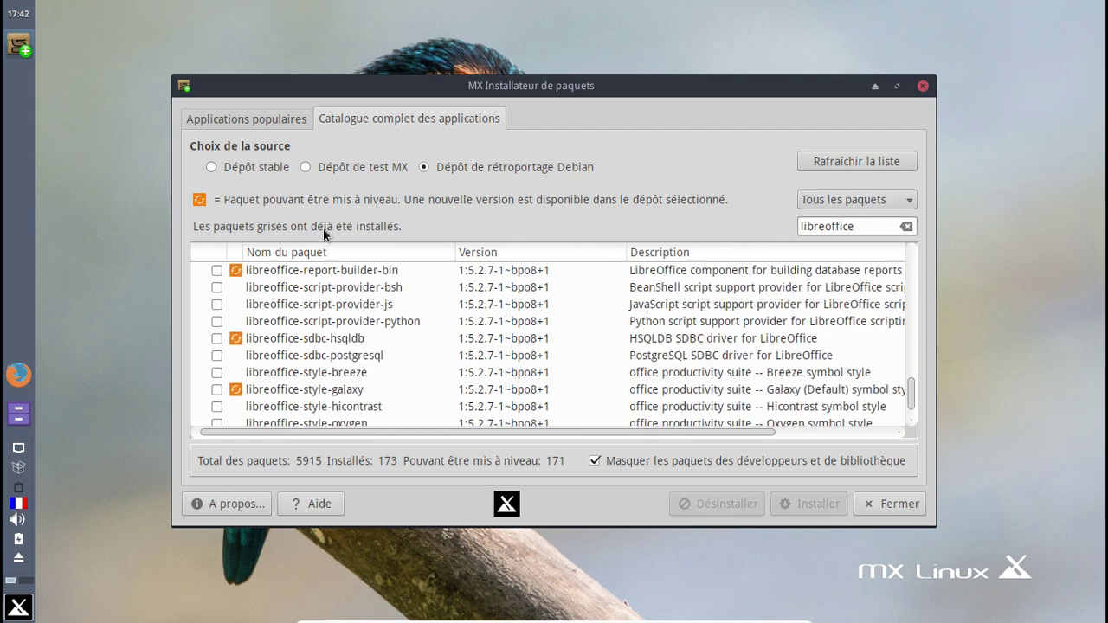
- Switch the catalogue to the MX test repository and browse its 2022 packages
click(305, 164)
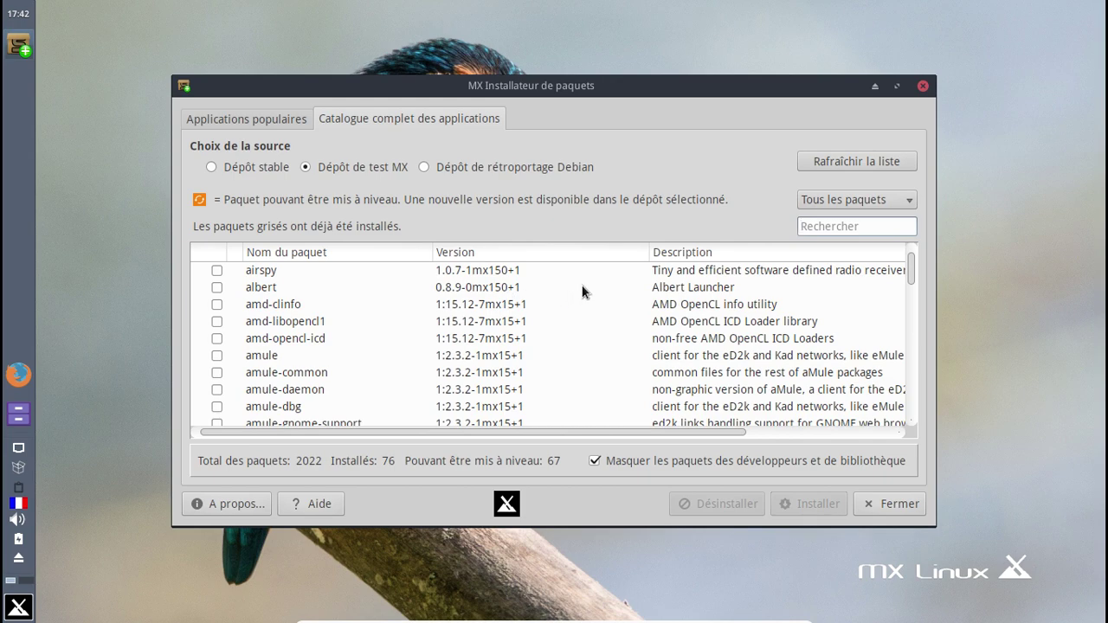
scroll(585, 290, down, 10)
scroll(583, 291, down, 20)
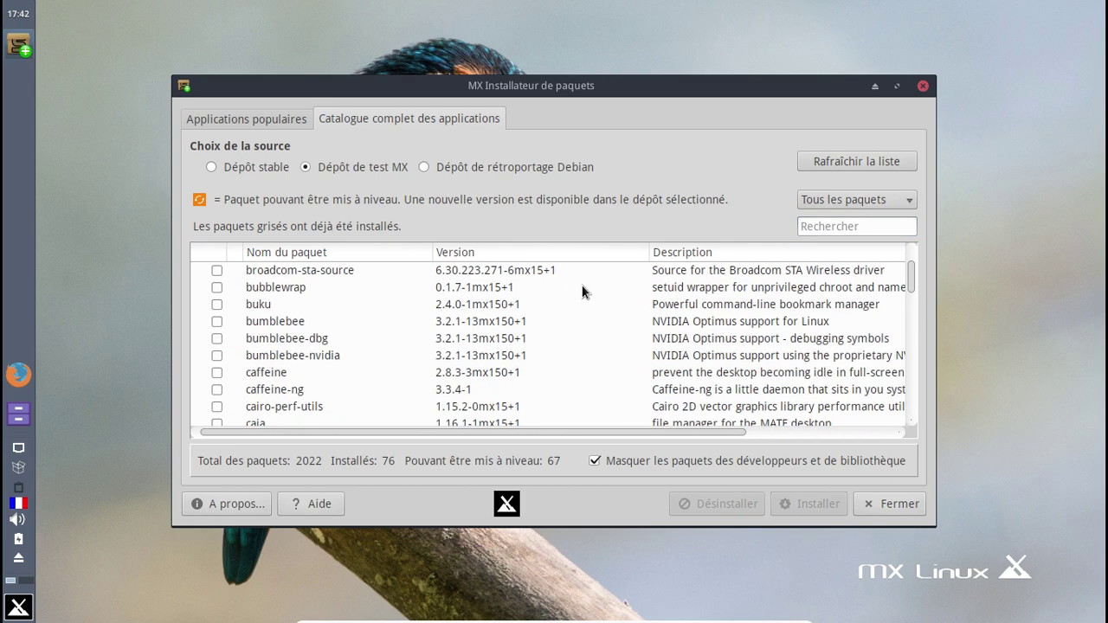
scroll(583, 292, down, 20)
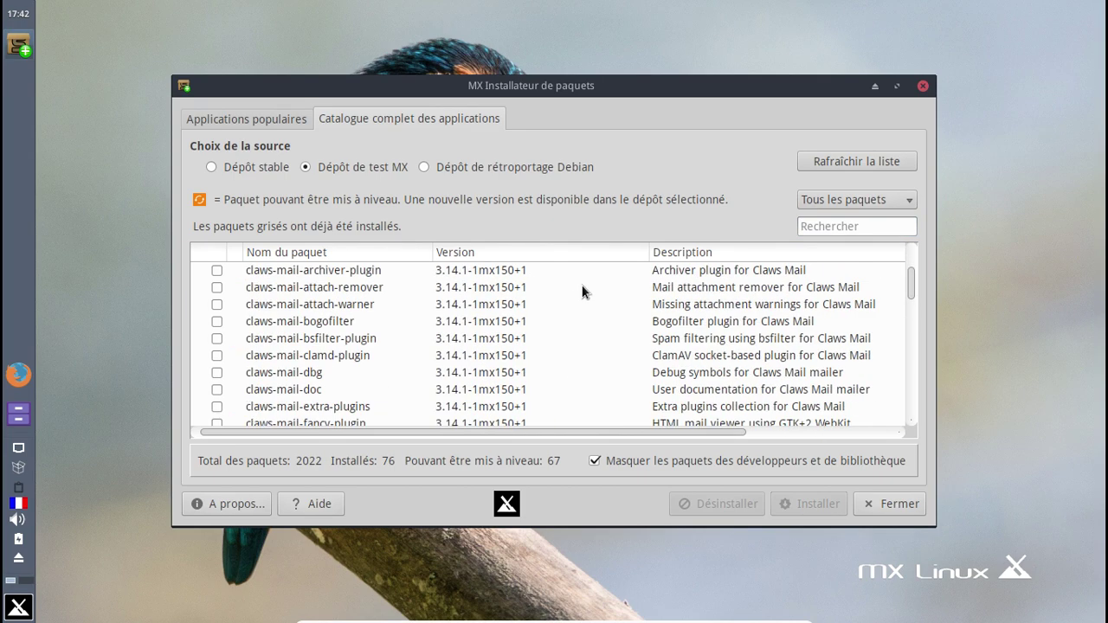
scroll(583, 292, down, 20)
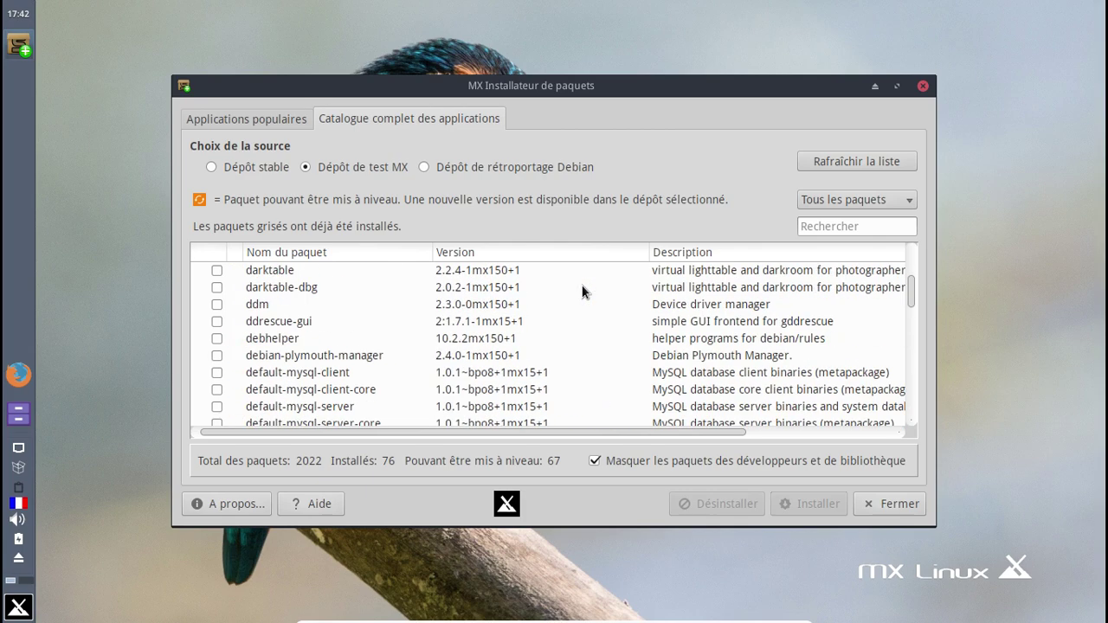
scroll(583, 292, down, 20)
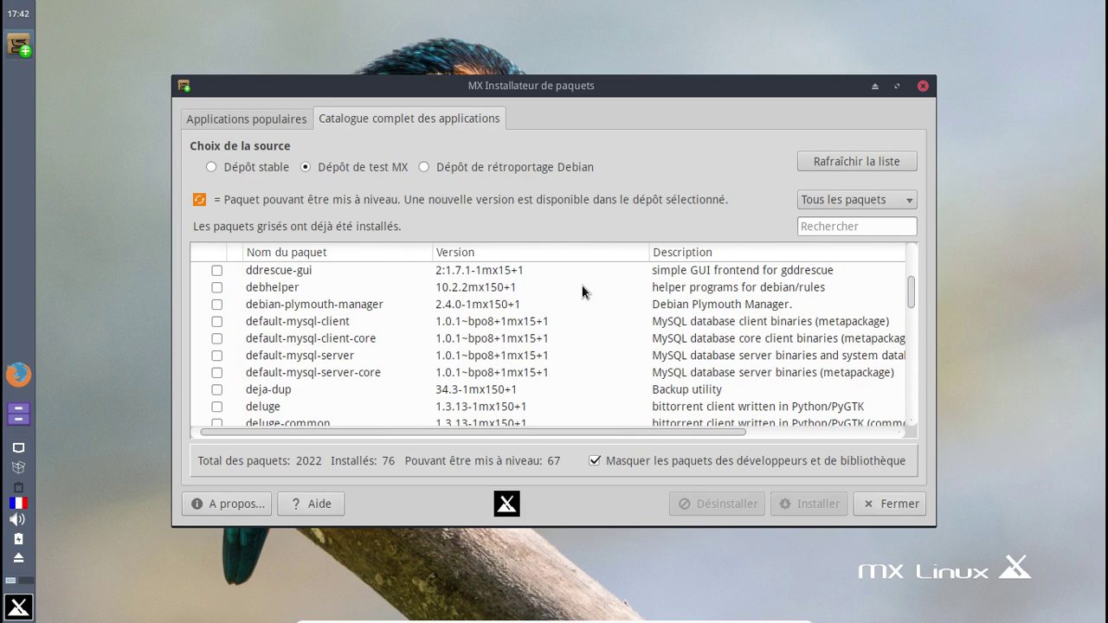
scroll(582, 291, down, 20)
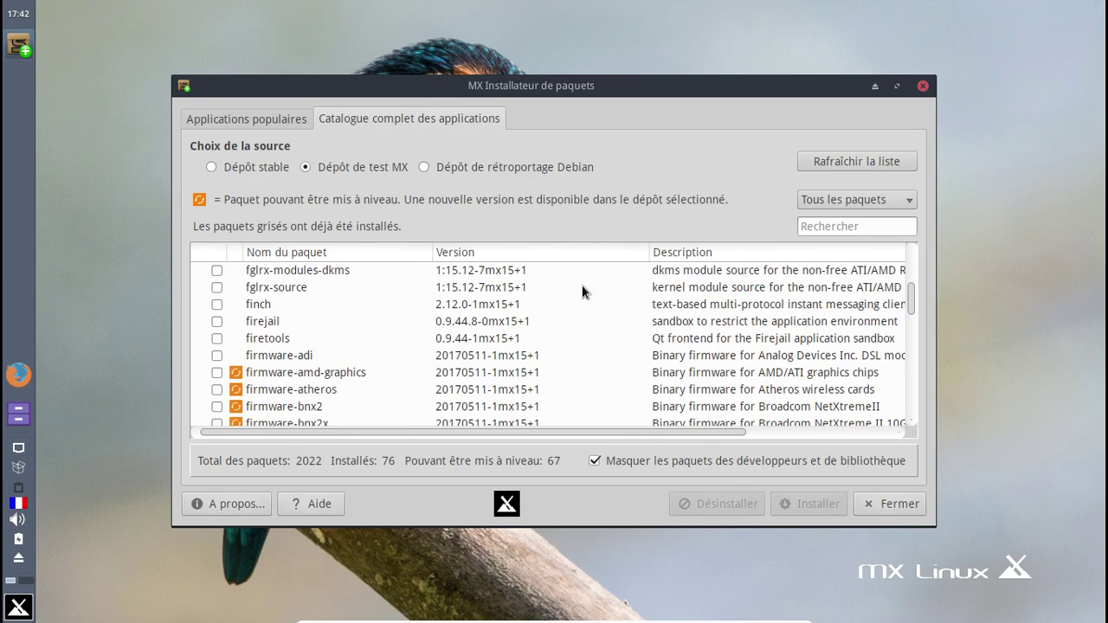
scroll(583, 292, down, 5)
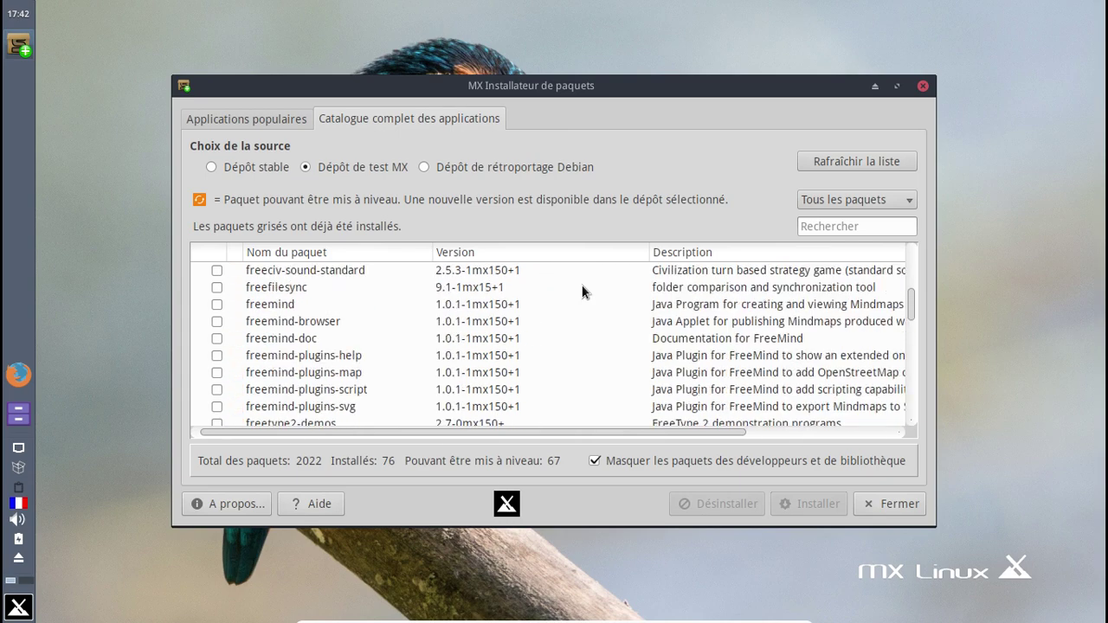
scroll(582, 292, up, 20)
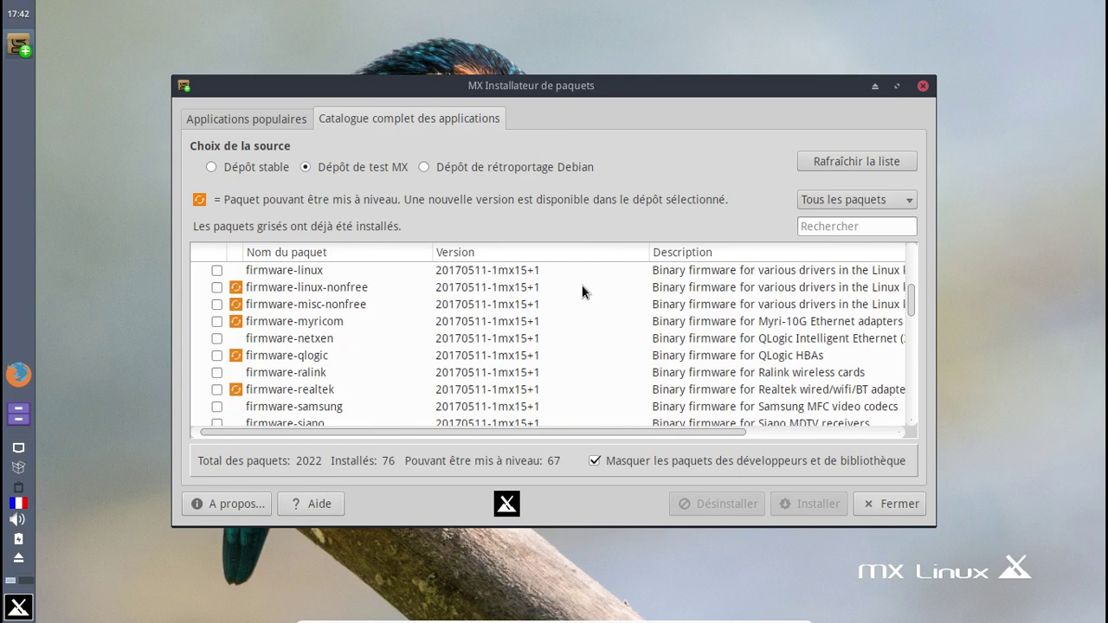
scroll(583, 292, up, 5)
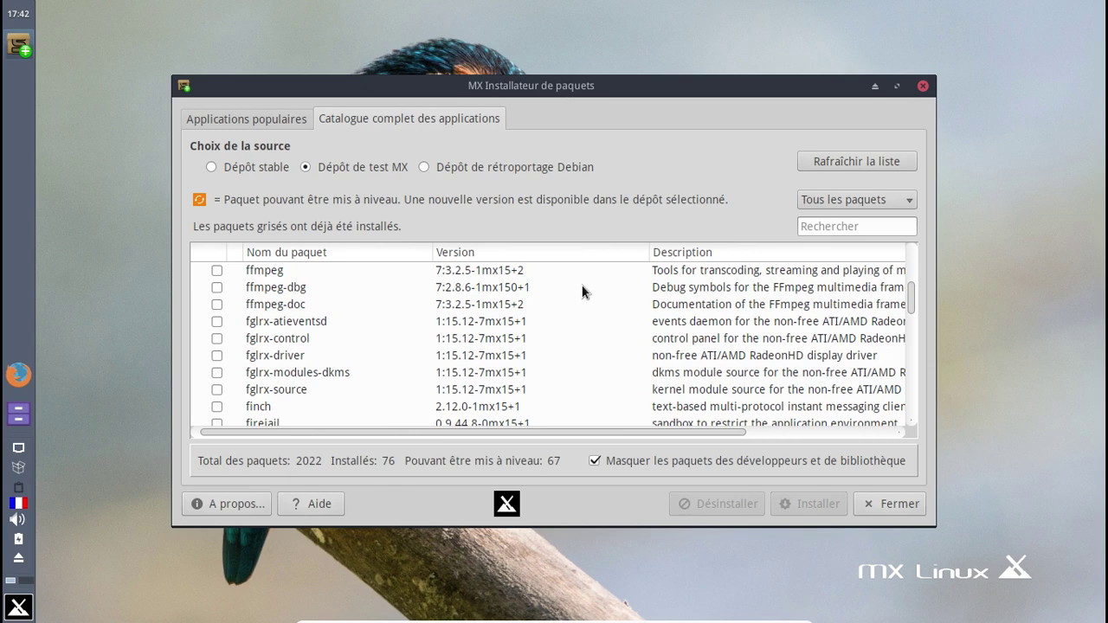
scroll(582, 292, down, 1)
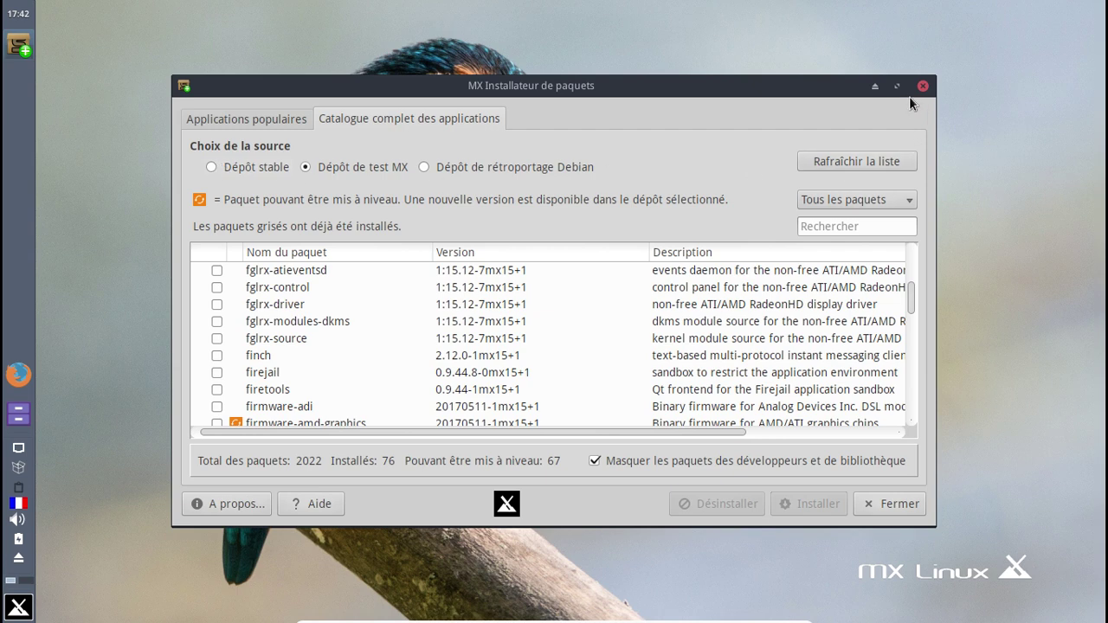
- Browse the popular applications' Language category for French packages, then close the installer and MX Tools
click(245, 119)
click(201, 214)
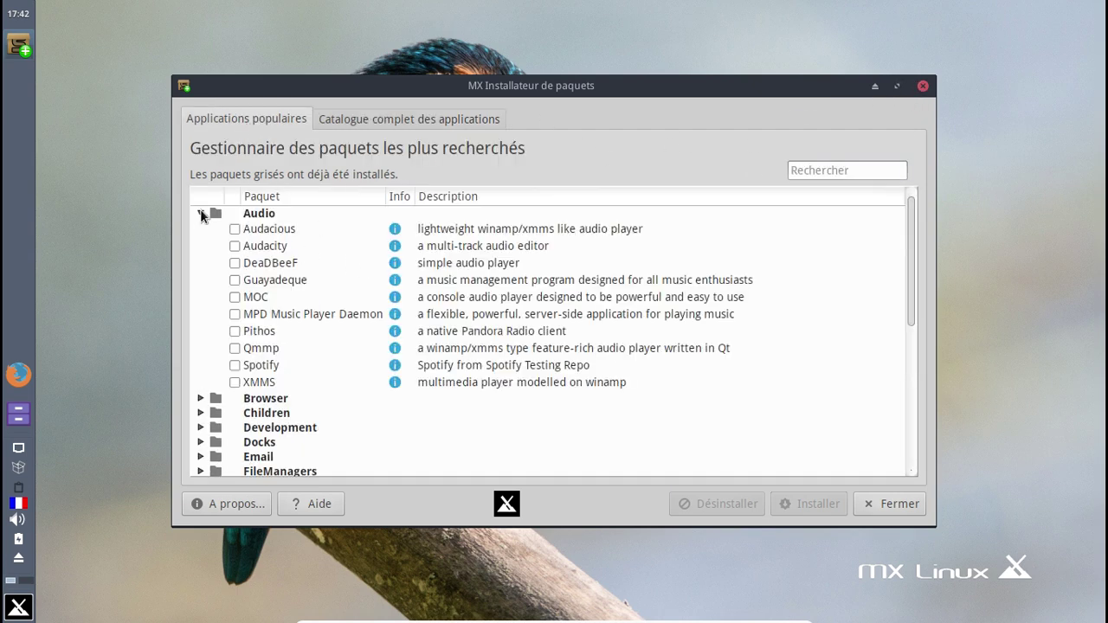
click(201, 214)
scroll(359, 286, down, 1)
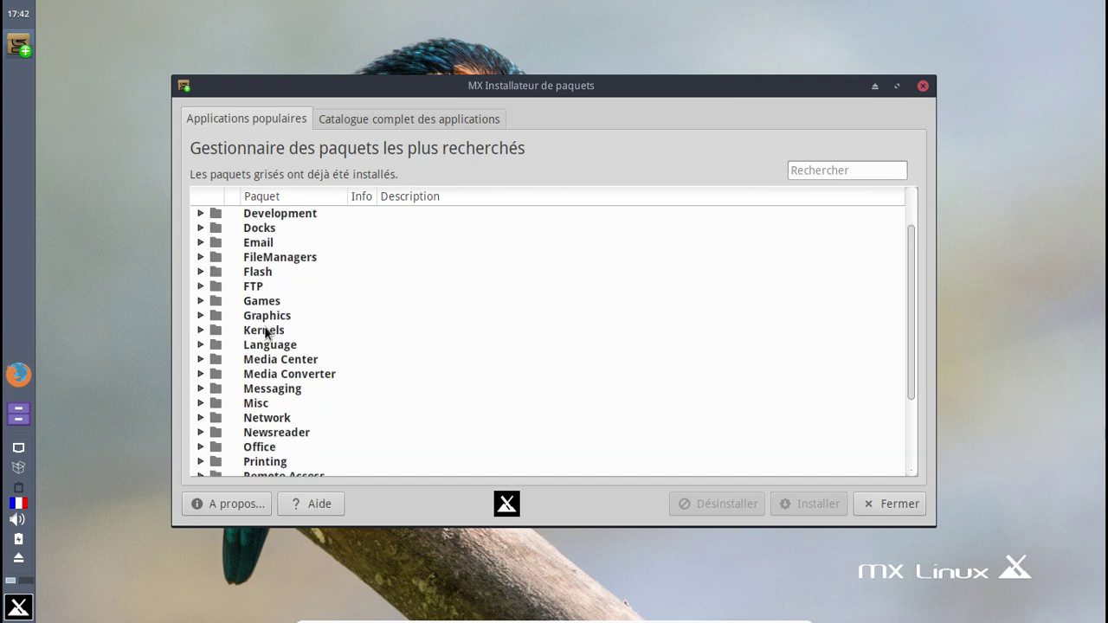
click(201, 345)
scroll(547, 290, down, 5)
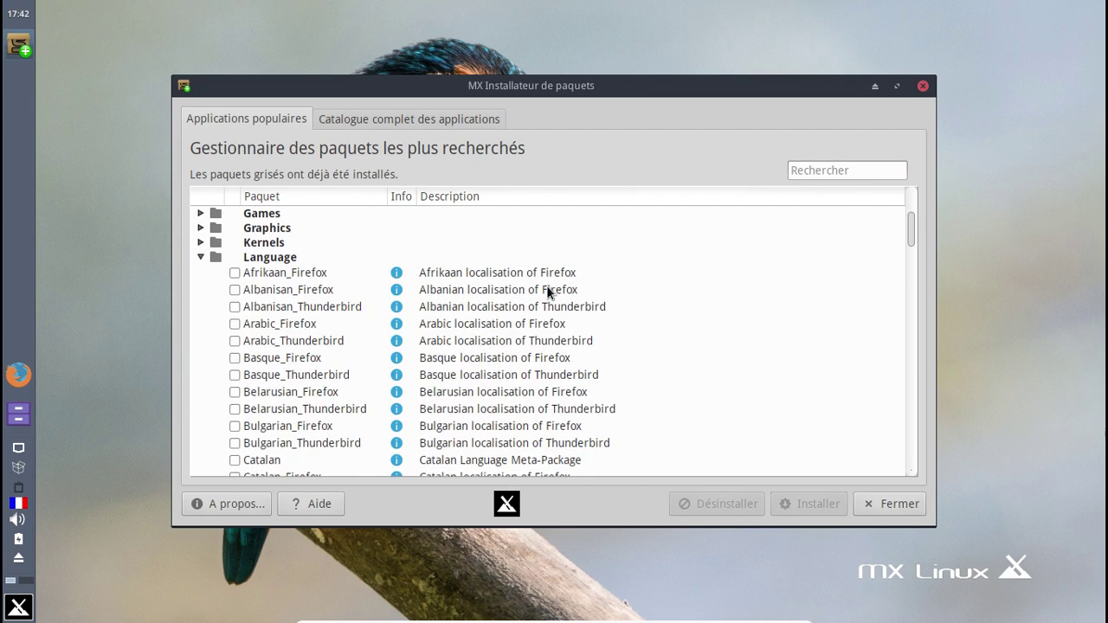
scroll(547, 290, down, 12)
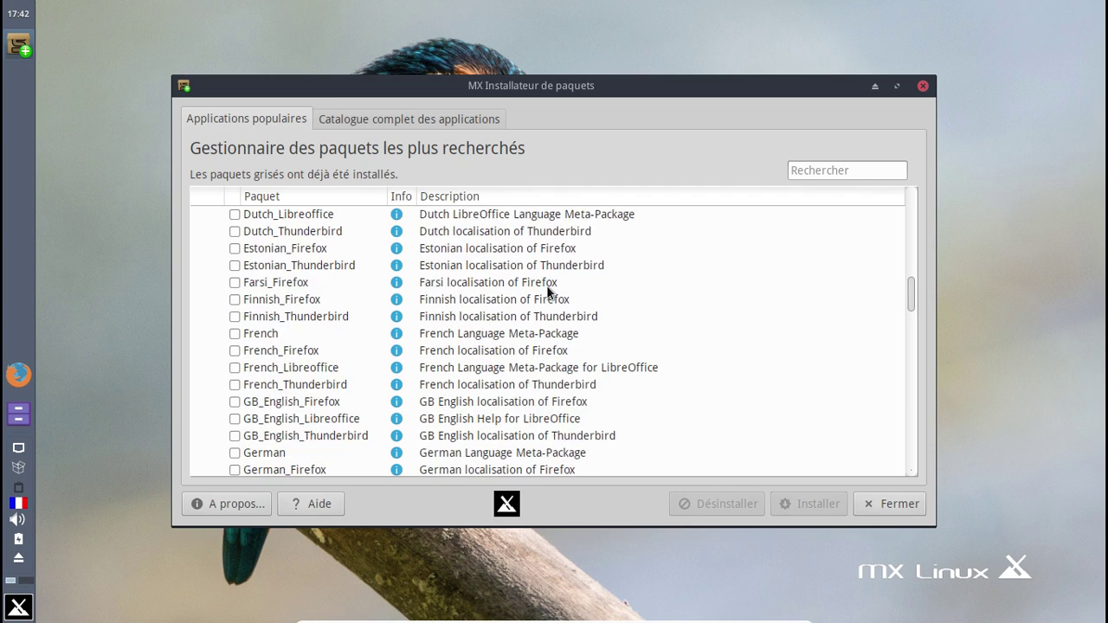
click(922, 85)
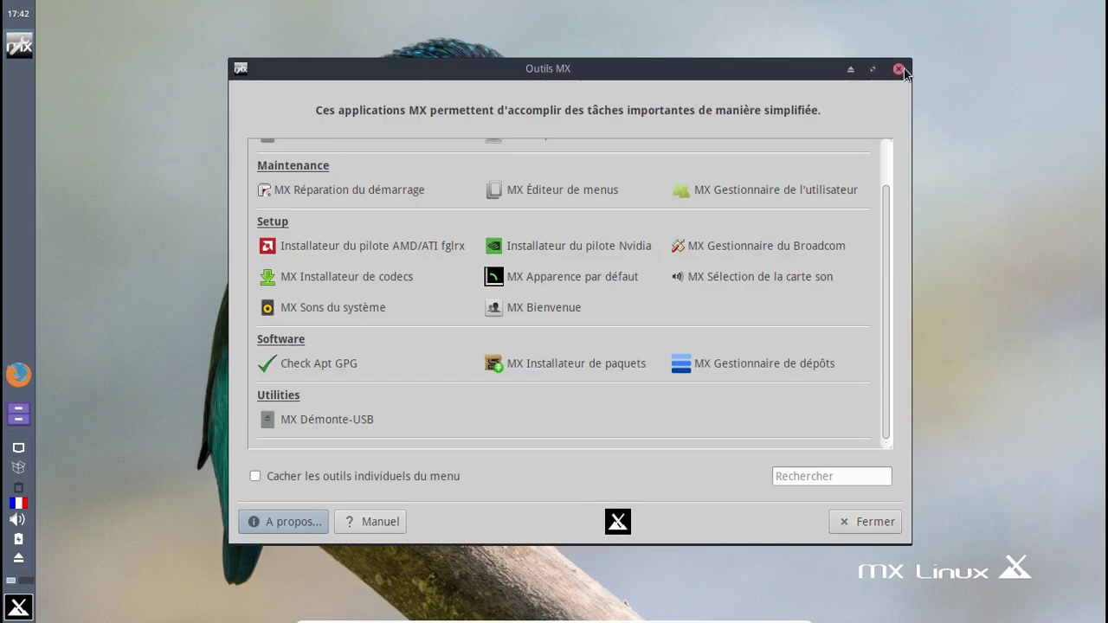
click(898, 68)
- Find Synaptic by searching 'syn' in the launcher and authenticate with the root password
click(18, 608)
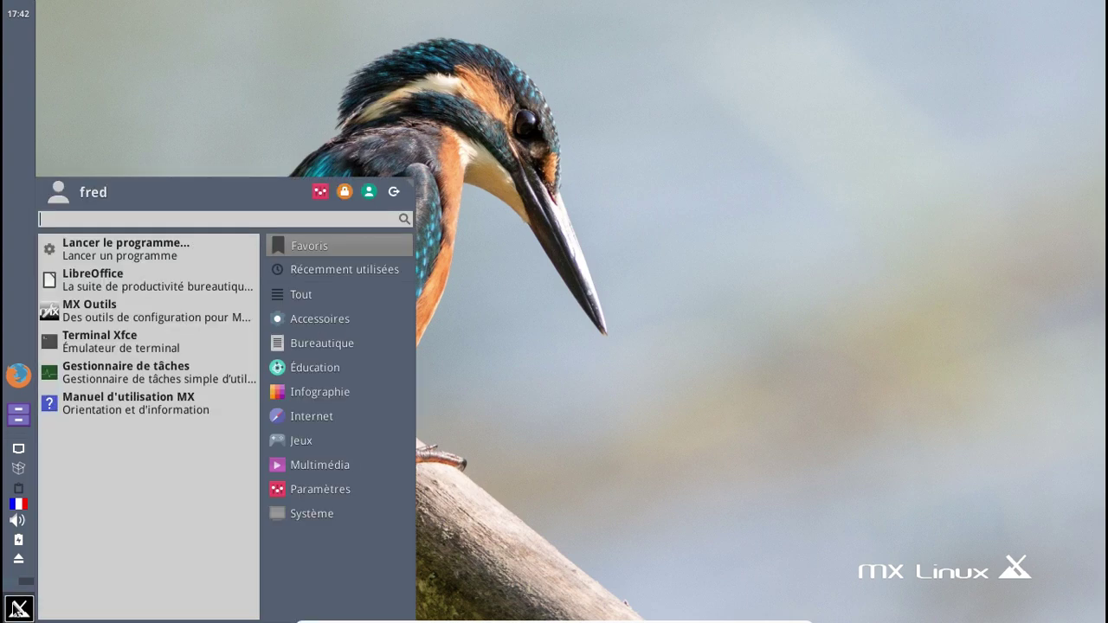
text(syn)
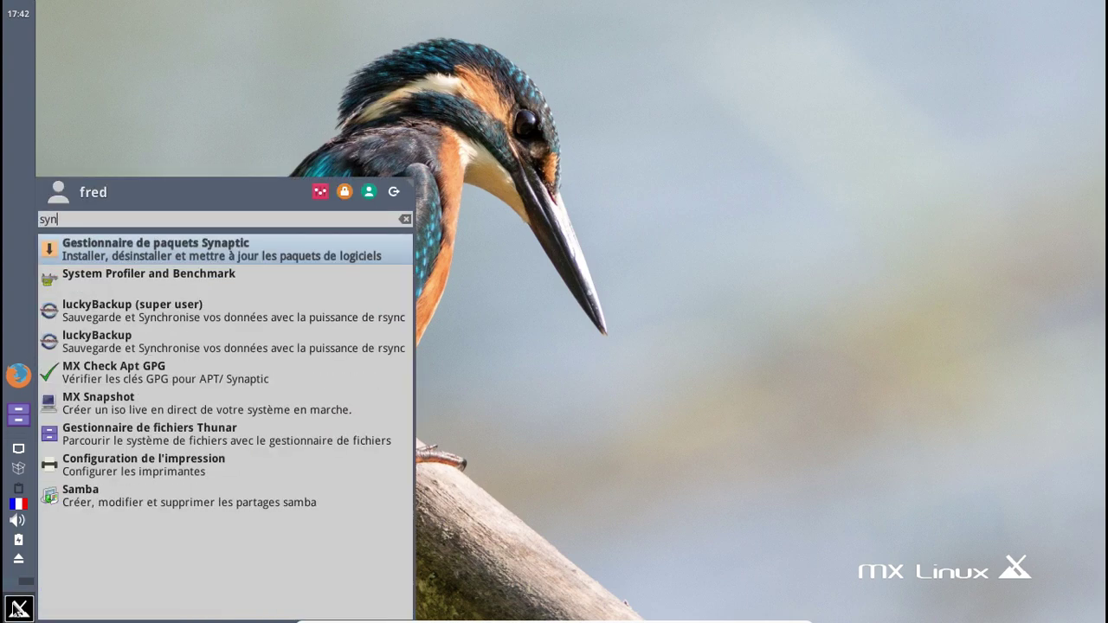
key(Return)
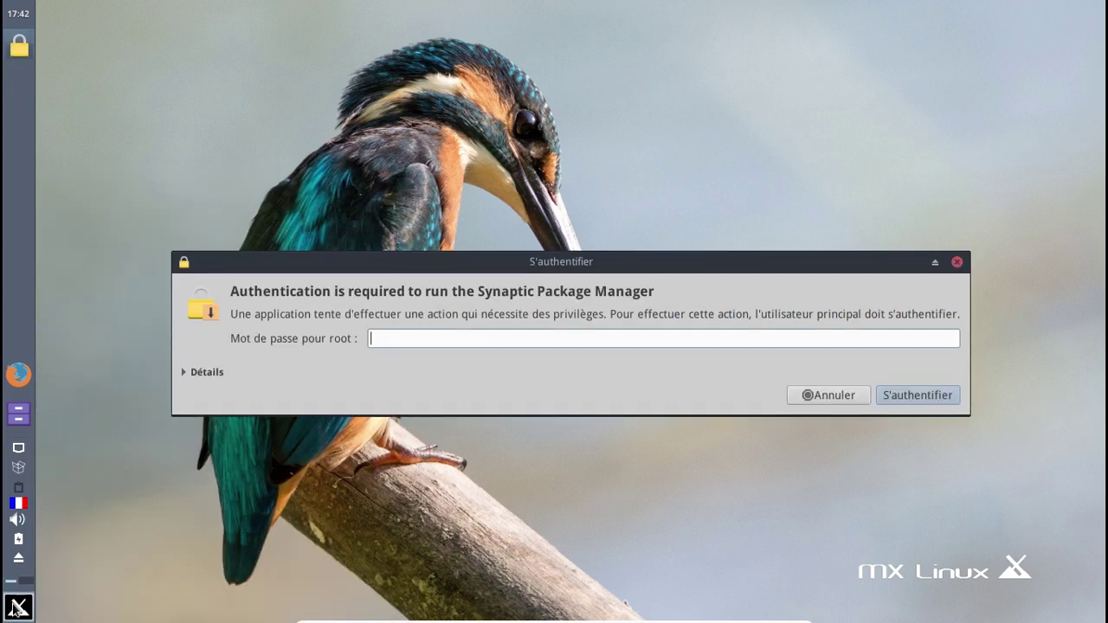
text(*******)
key(Return)
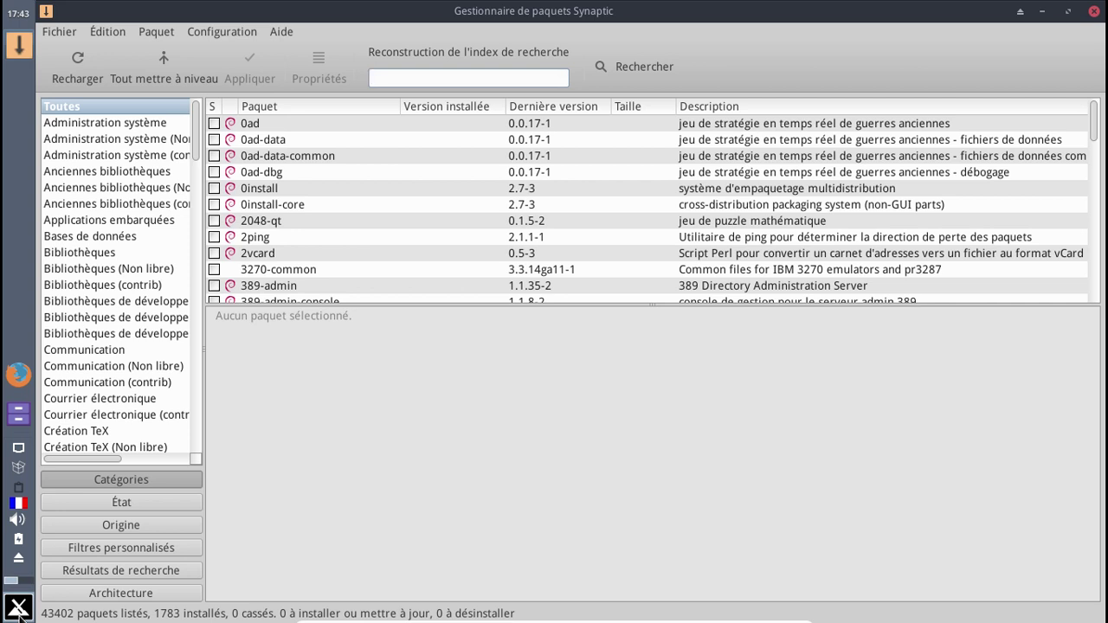
- Open Synaptic's repository list and inspect the antix jessie and jessie-updates entries
click(227, 28)
click(232, 67)
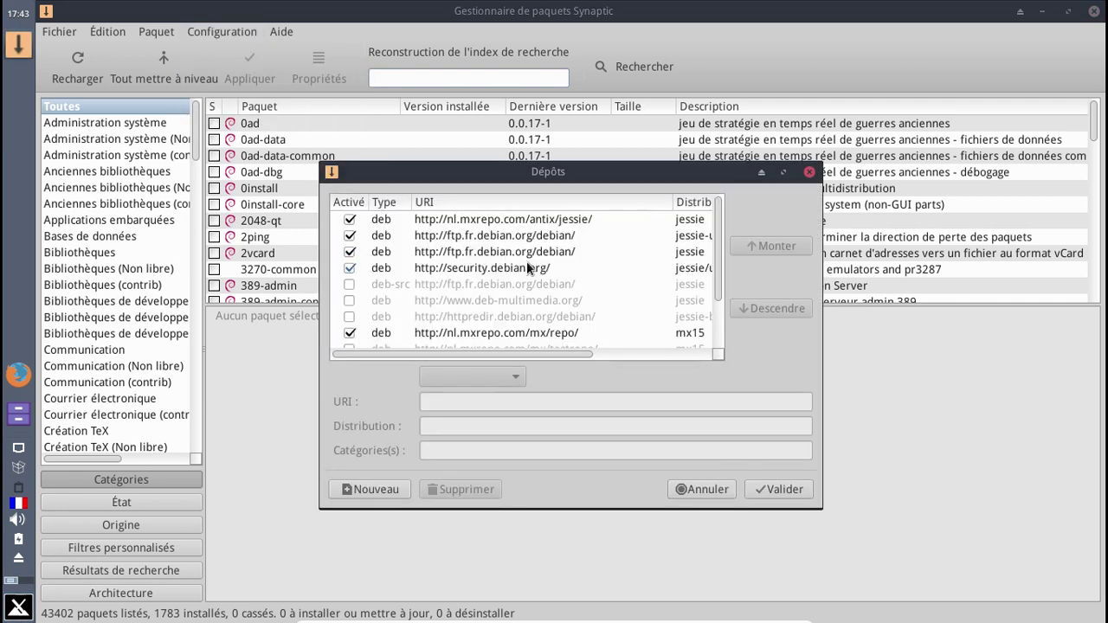
click(574, 220)
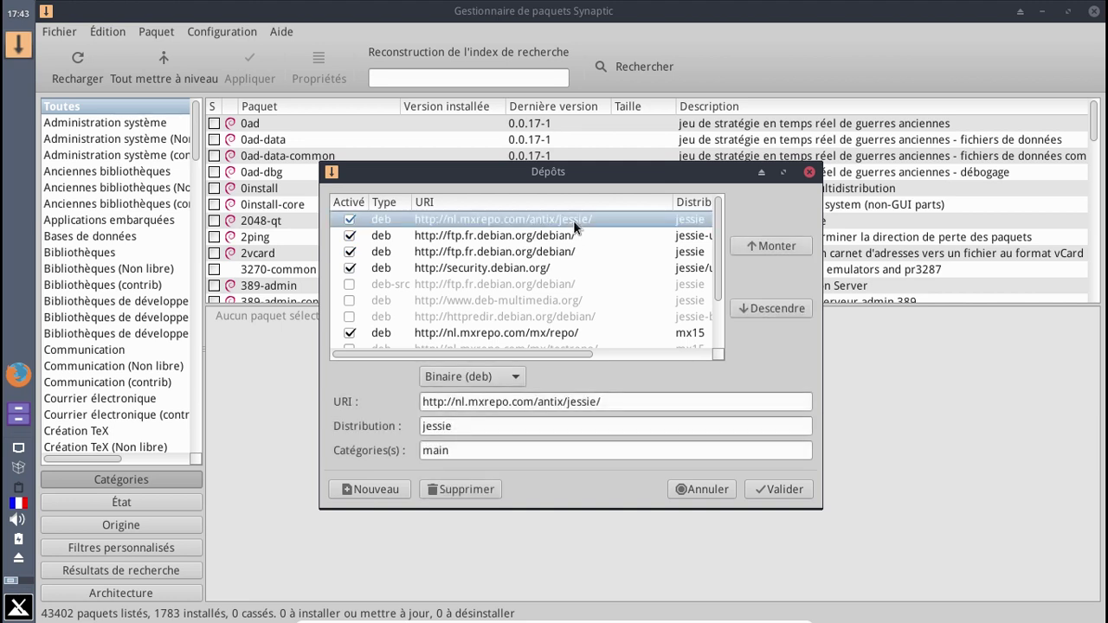
click(551, 233)
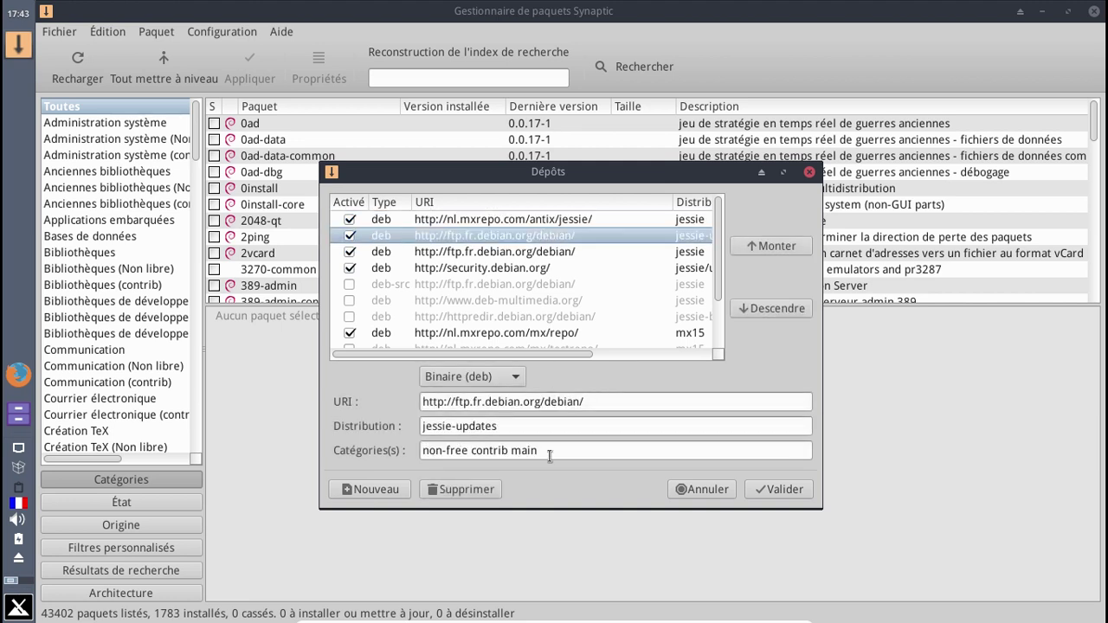
- Add backports to the ftp.fr.debian.org, jessie-updates and security.debian.org categories and confirm
click(585, 451)
click(533, 252)
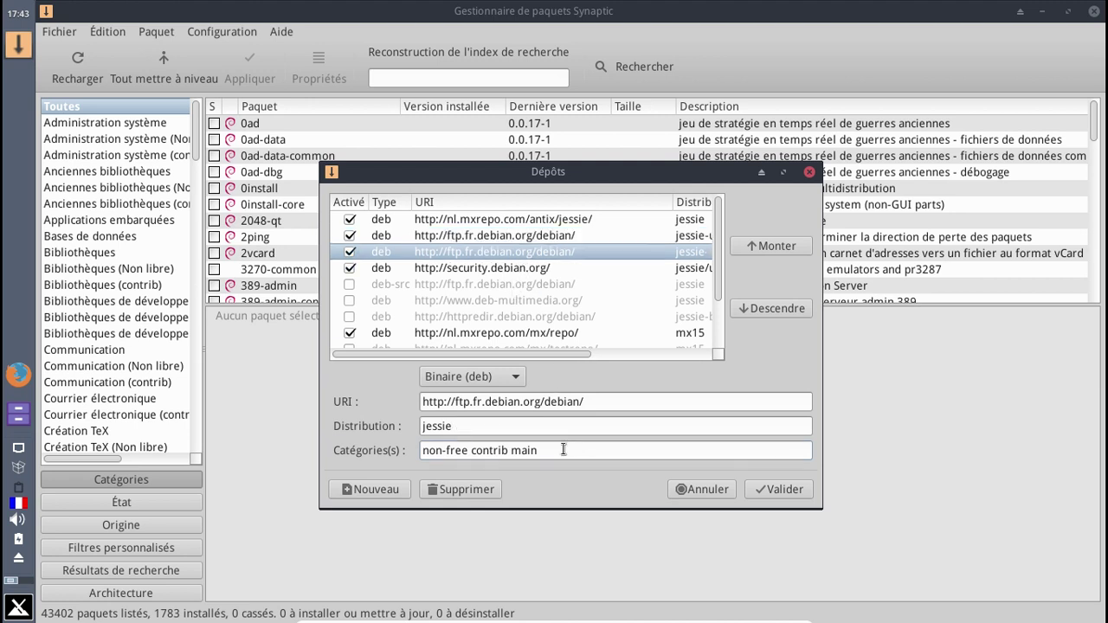
text(backports)
key(shift+Left)
key(shift+Left)
key(shift+Left)
key(shift+Left)
key(shift+Left)
key(shift+Left)
key(shift+Left)
key(shift+Left)
key(shift+Left)
key(ctrl+c)
click(606, 236)
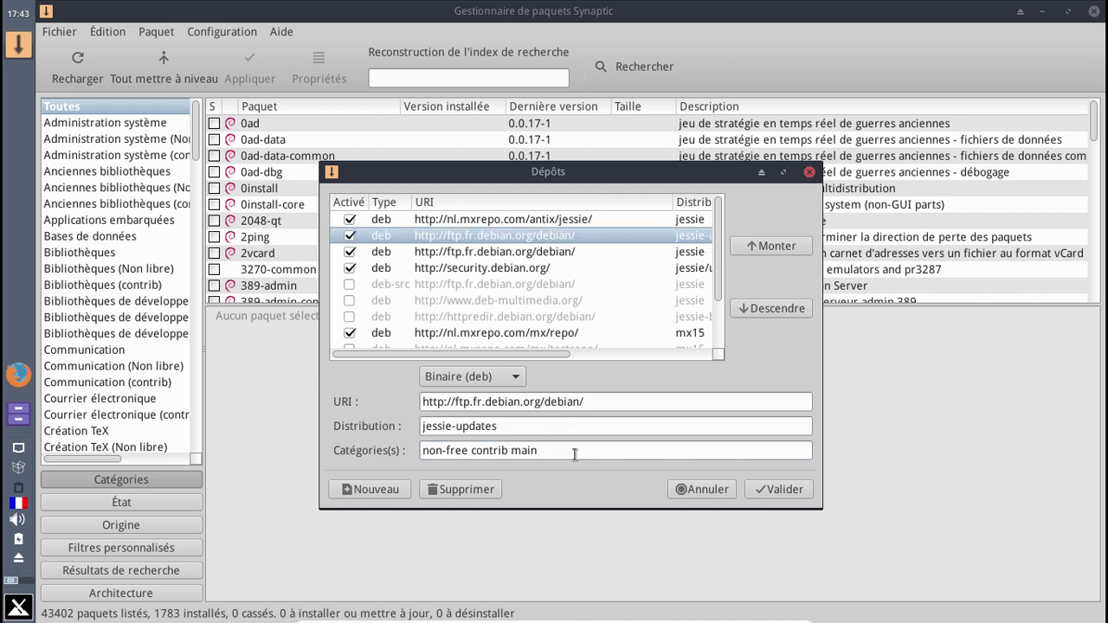
key(ctrl+v)
click(561, 268)
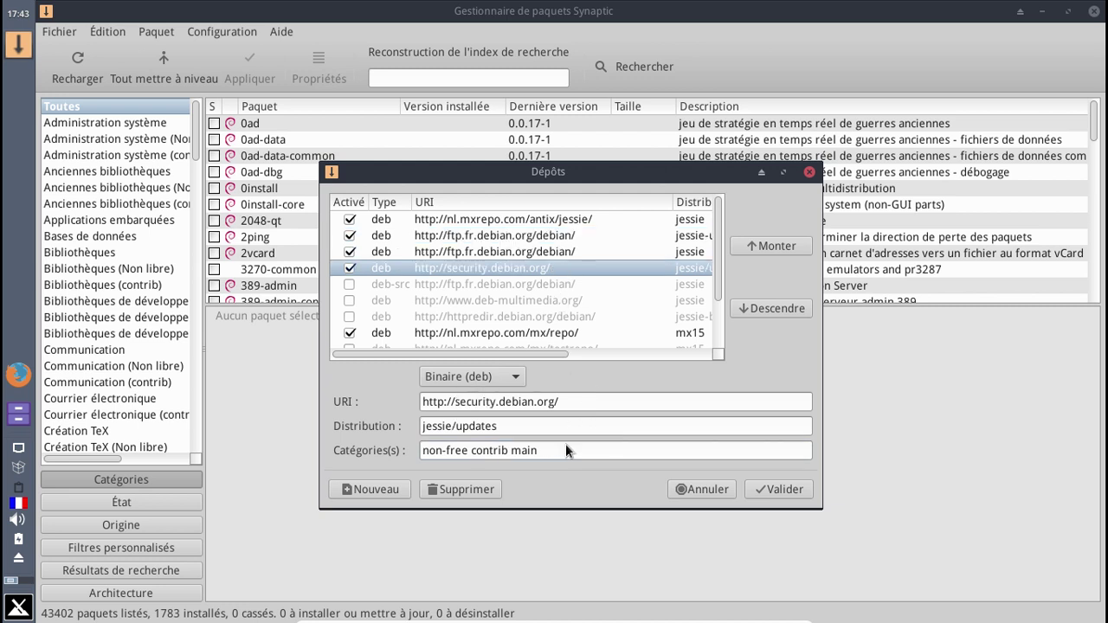
key(ctrl+v)
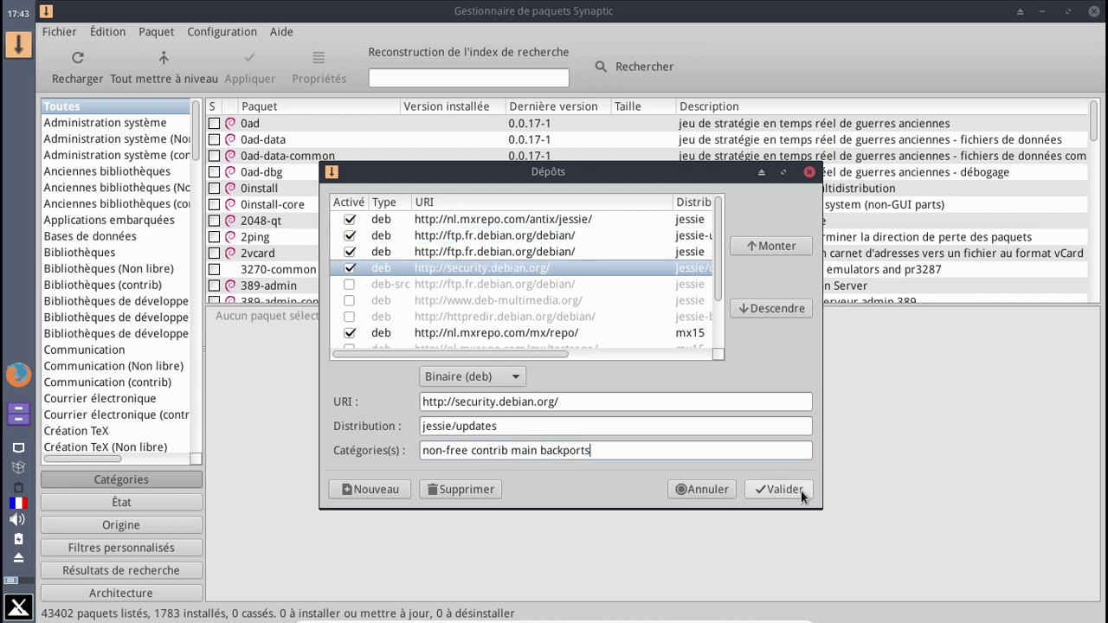
click(789, 490)
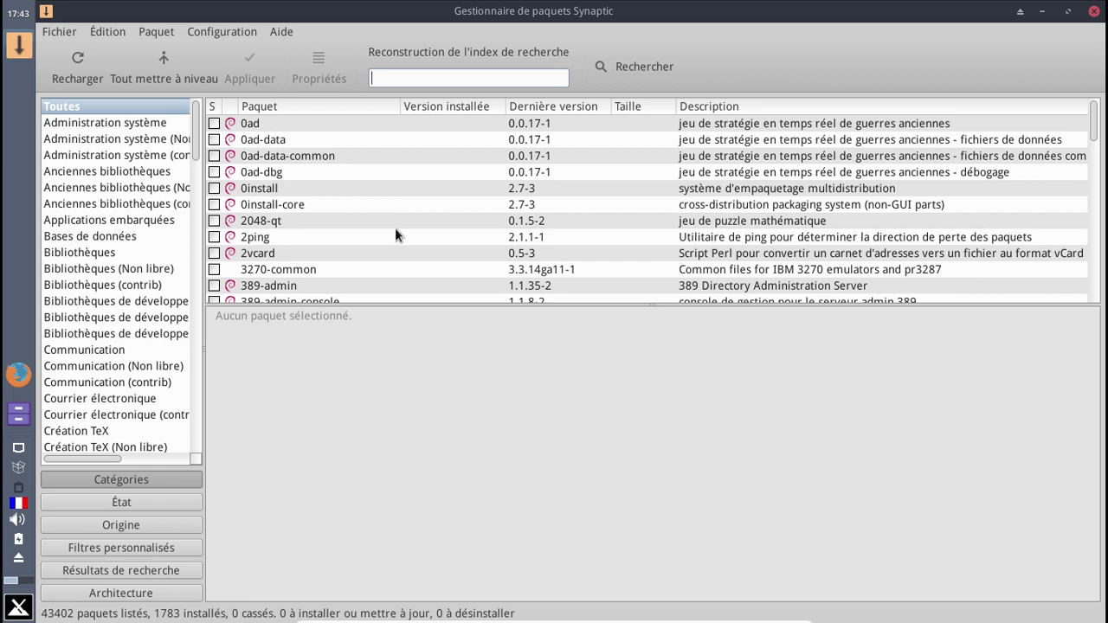
- Reload Synaptic's package index and close the backports index download error
click(69, 73)
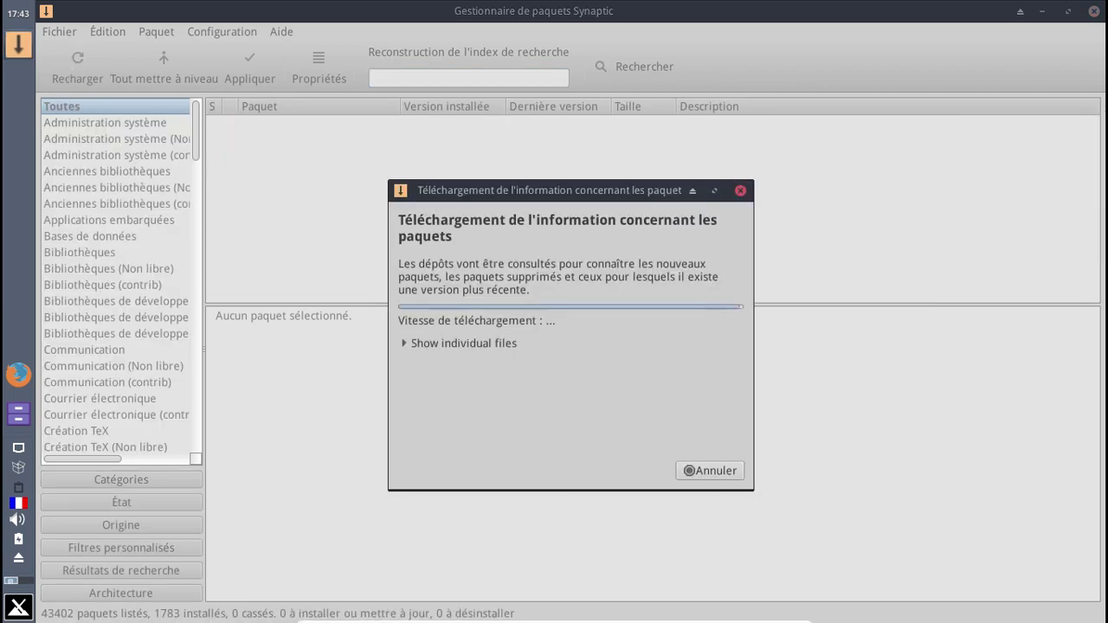
click(27, 609)
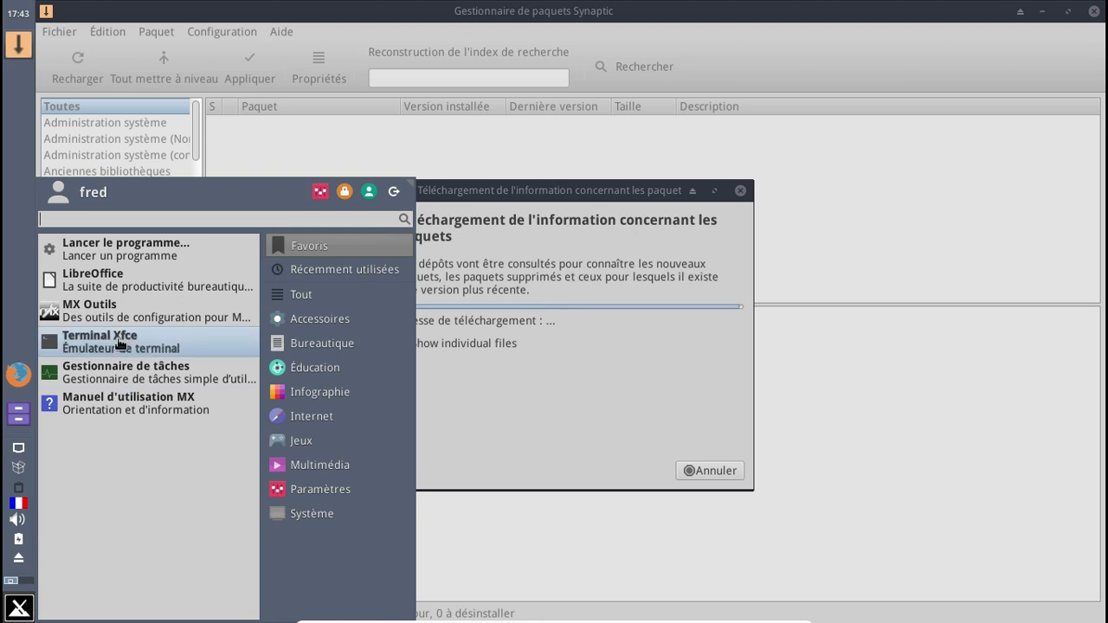
click(311, 278)
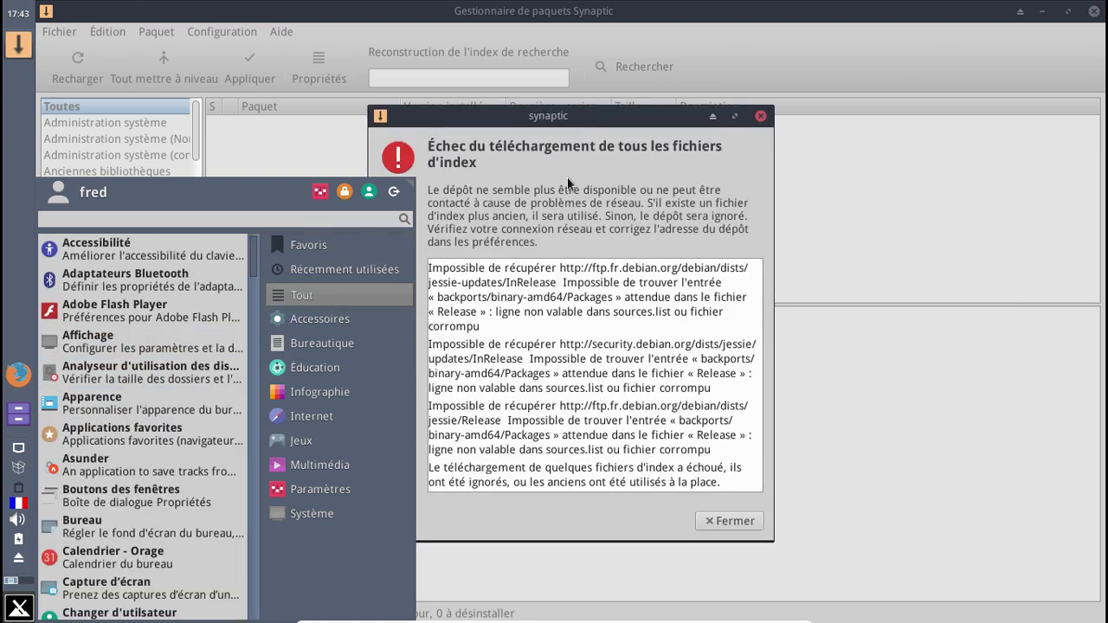
click(567, 176)
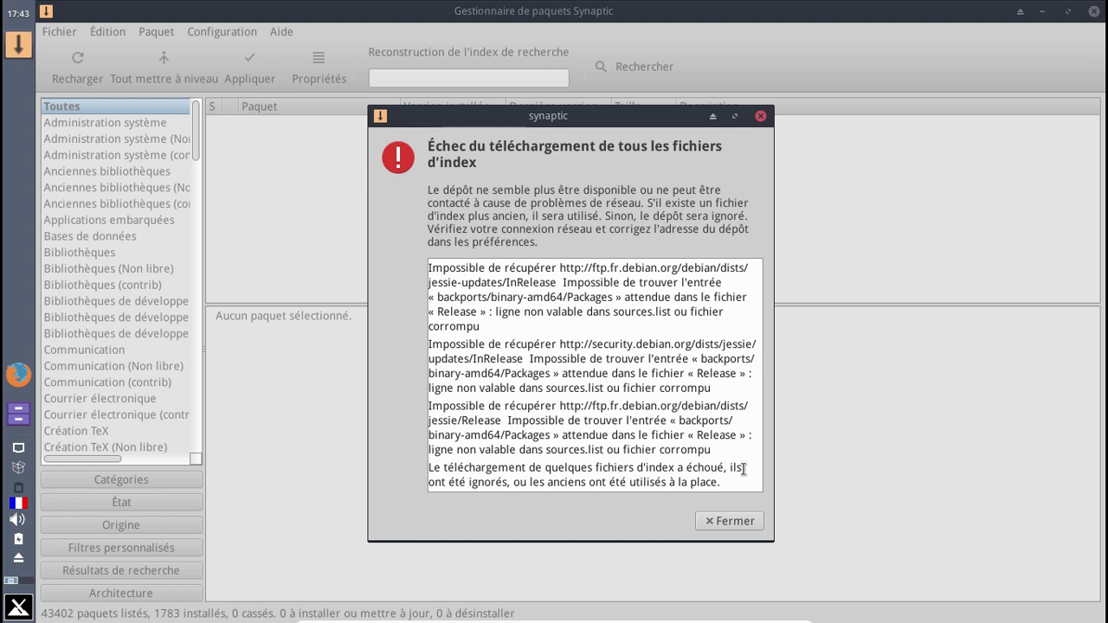
click(731, 520)
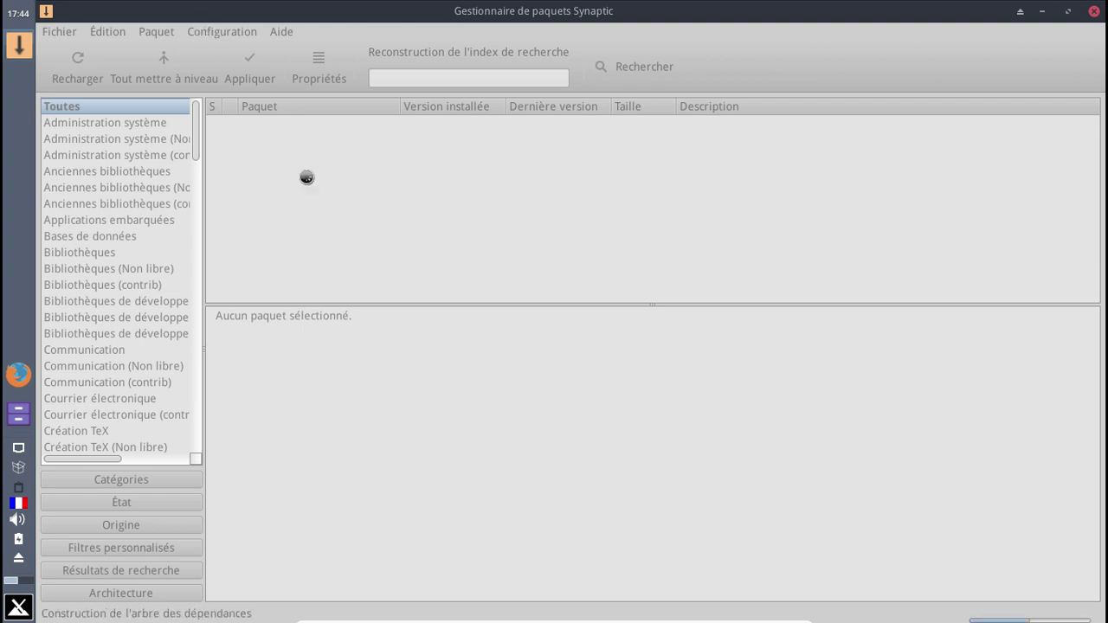
- Browse the Éducation, recently used and graphics categories in the application menu
click(18, 607)
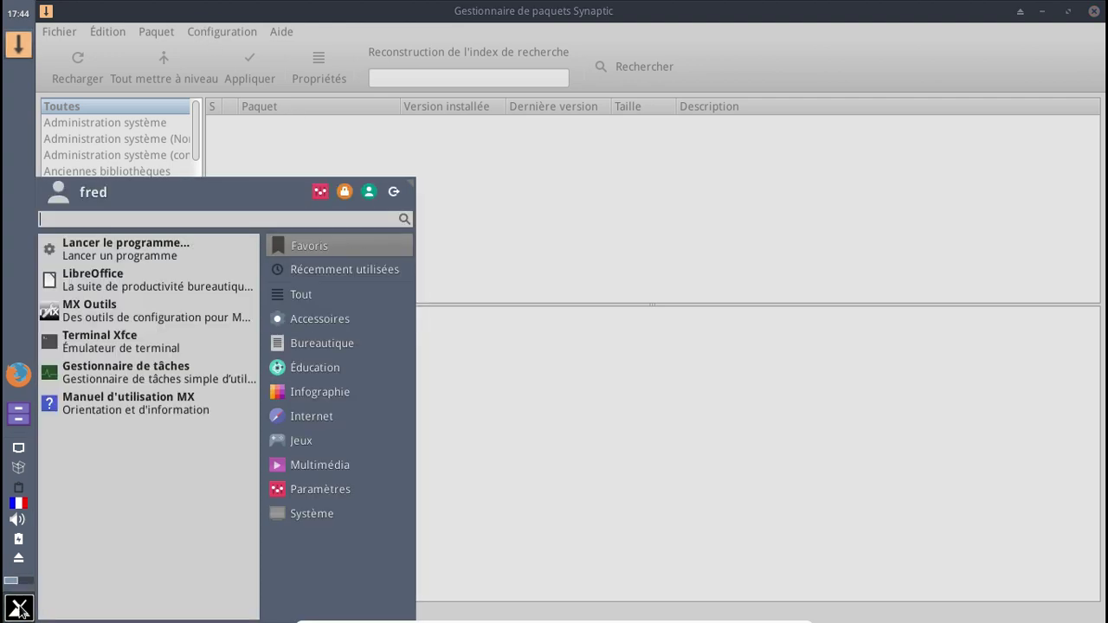
click(336, 368)
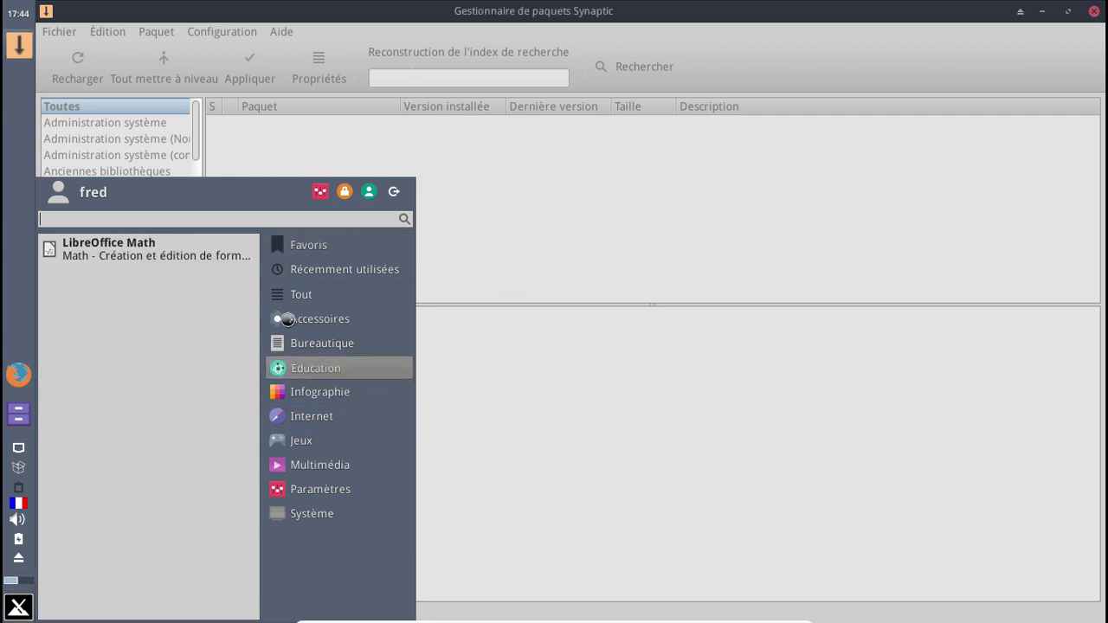
click(18, 608)
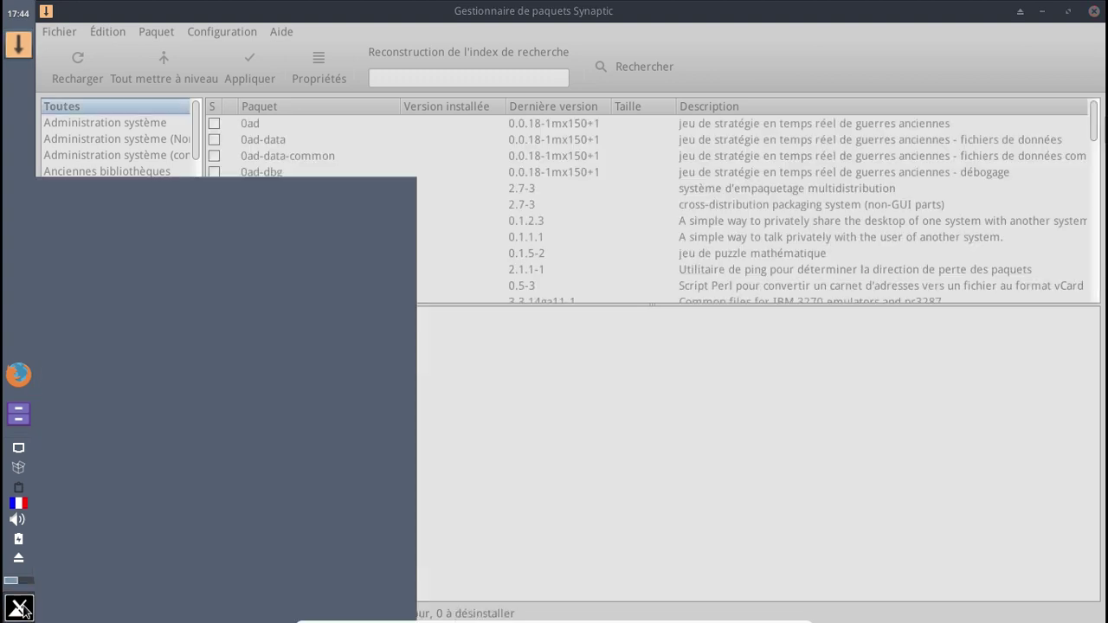
click(344, 269)
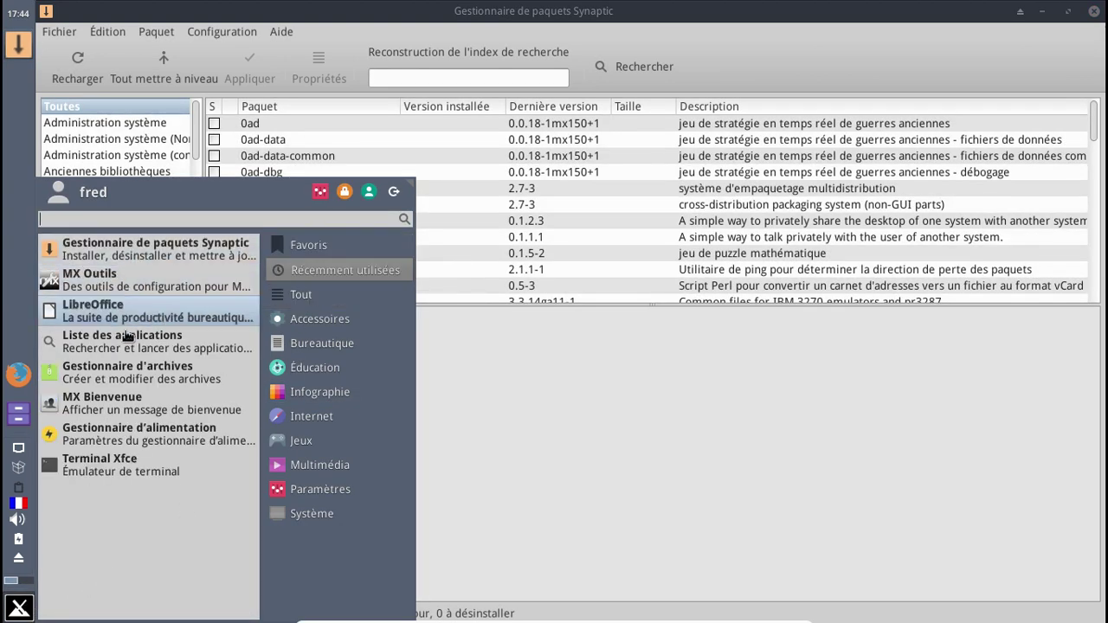
click(314, 392)
mouse_move(326, 312)
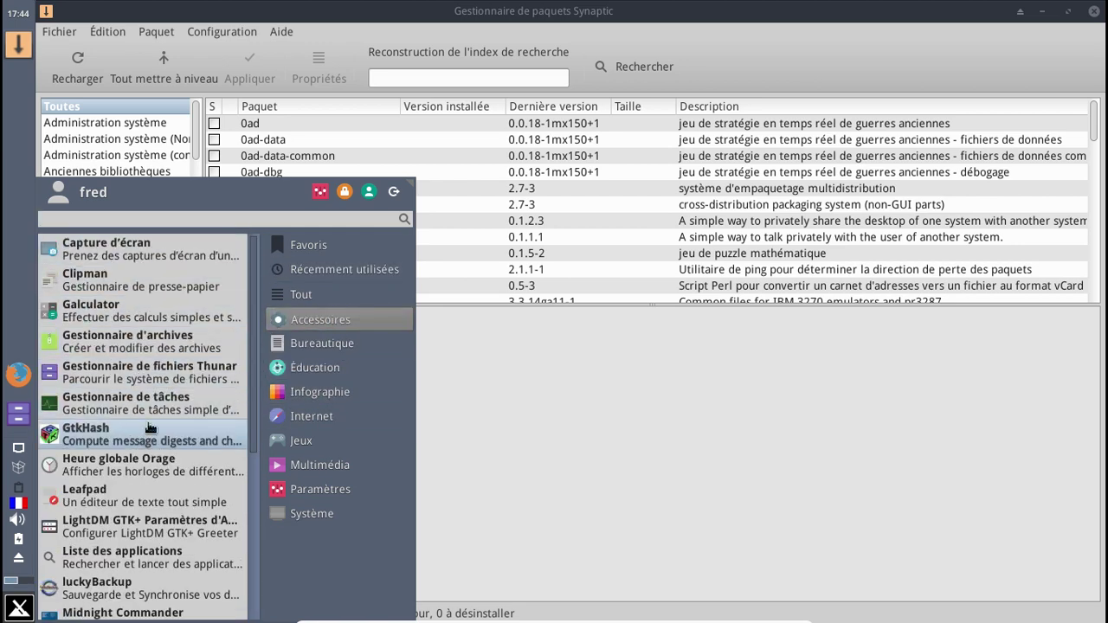
scroll(147, 433, down, 1)
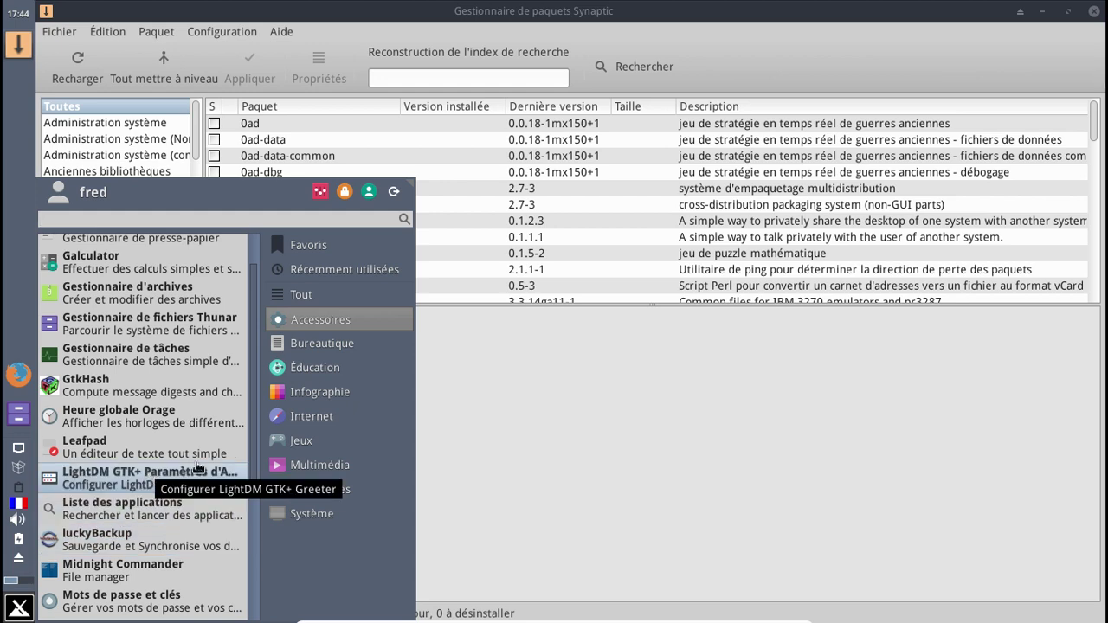
- Browse the office, games, multimedia, settings and system categories, then close the menu
click(299, 344)
scroll(156, 416, down, 1)
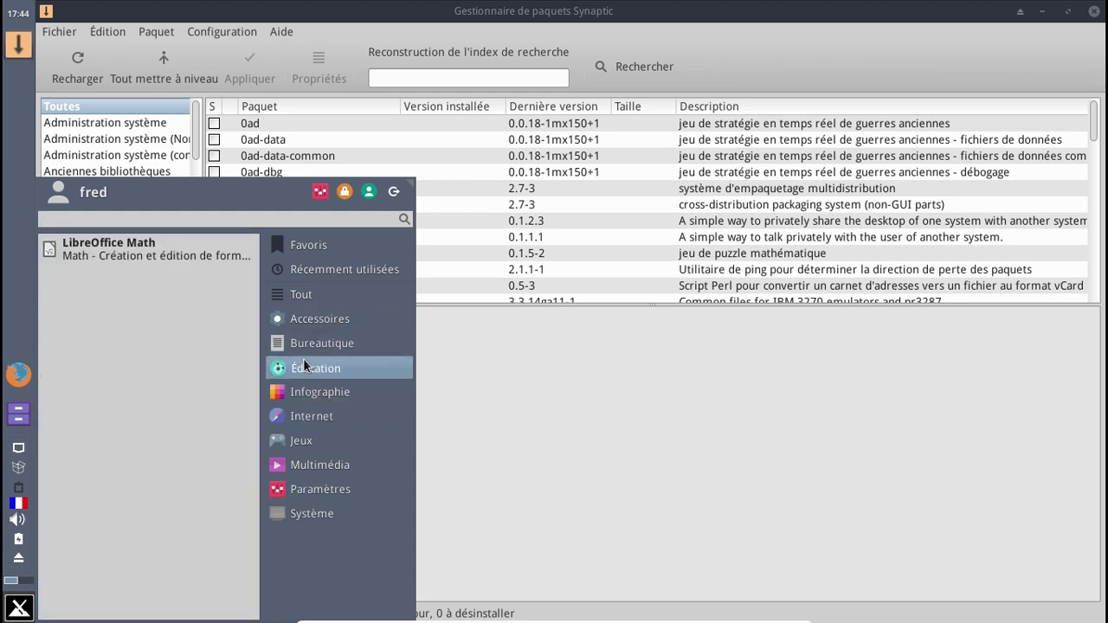
mouse_move(297, 396)
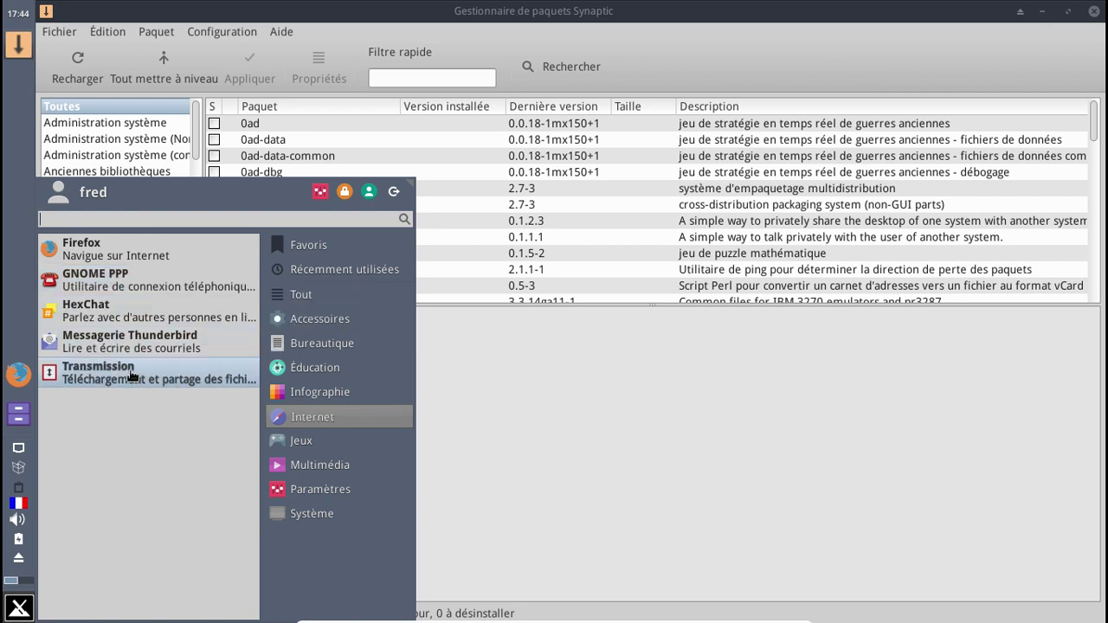
click(286, 438)
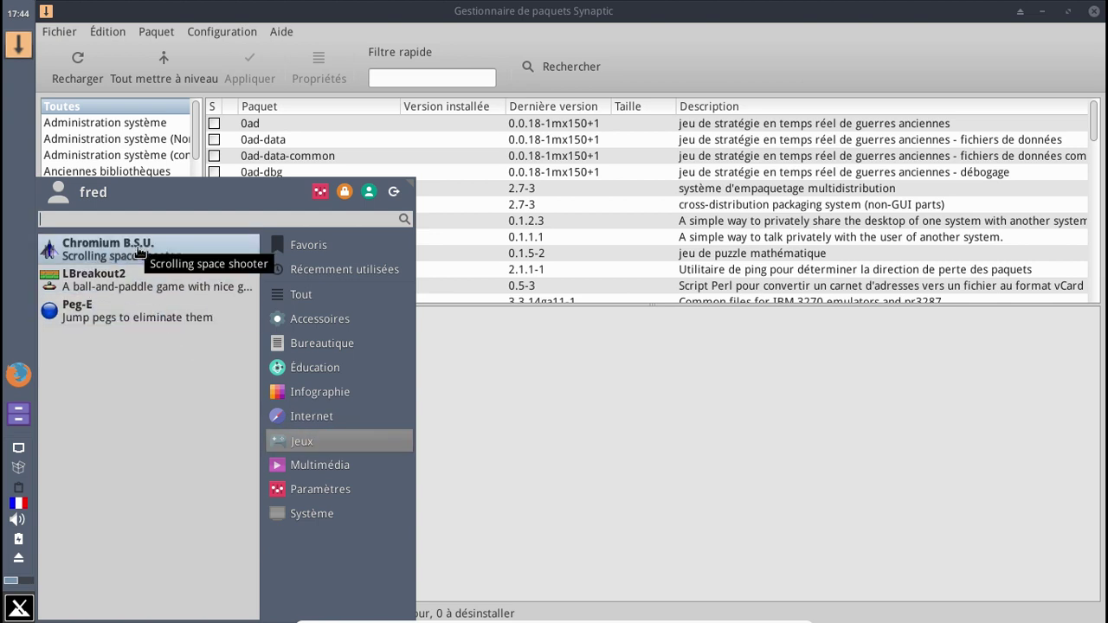
click(287, 467)
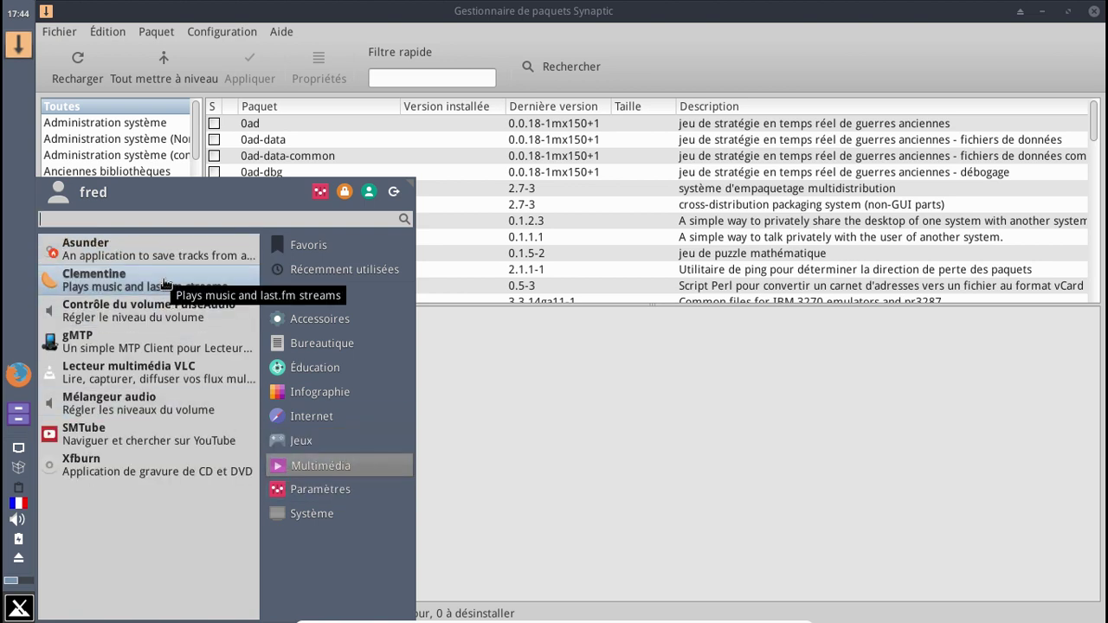
click(287, 490)
scroll(255, 474, down, 2)
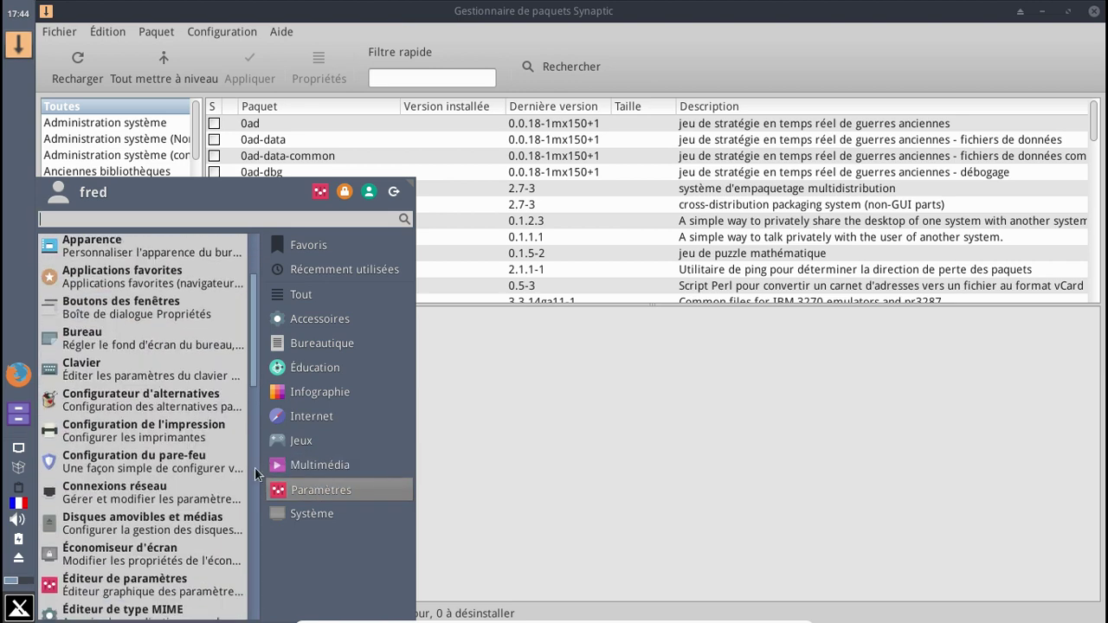
scroll(255, 474, down, 12)
scroll(228, 323, up, 15)
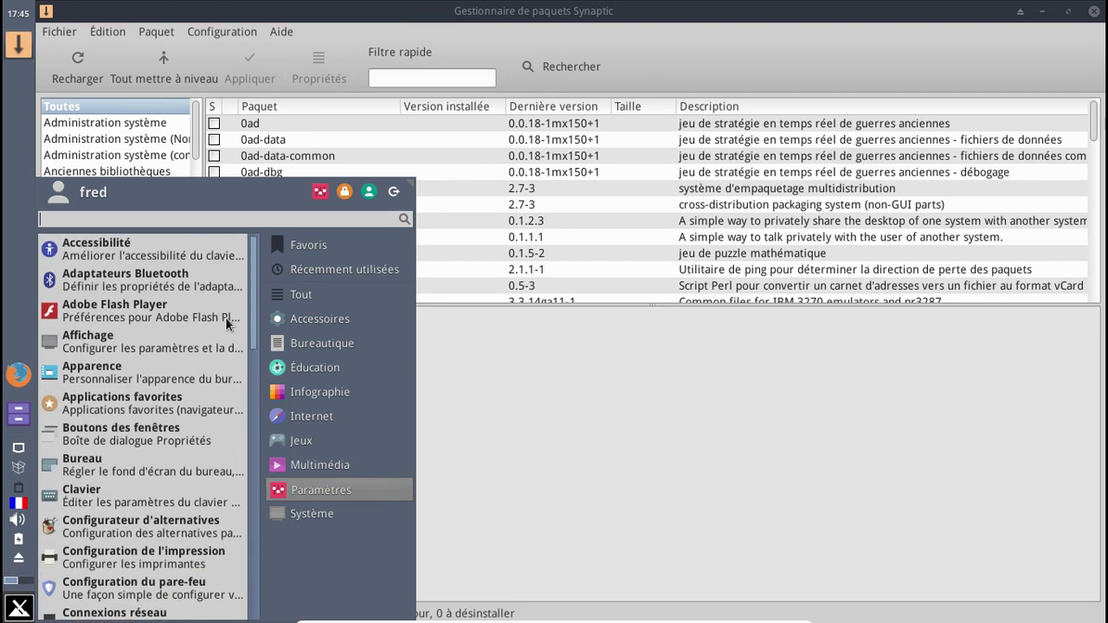
click(305, 519)
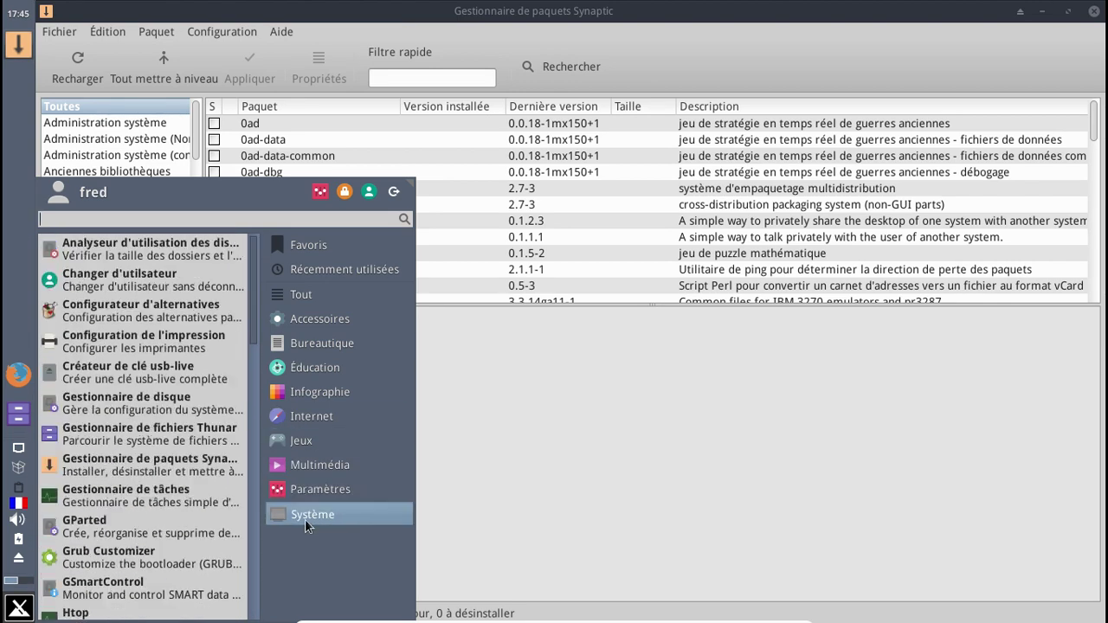
click(491, 487)
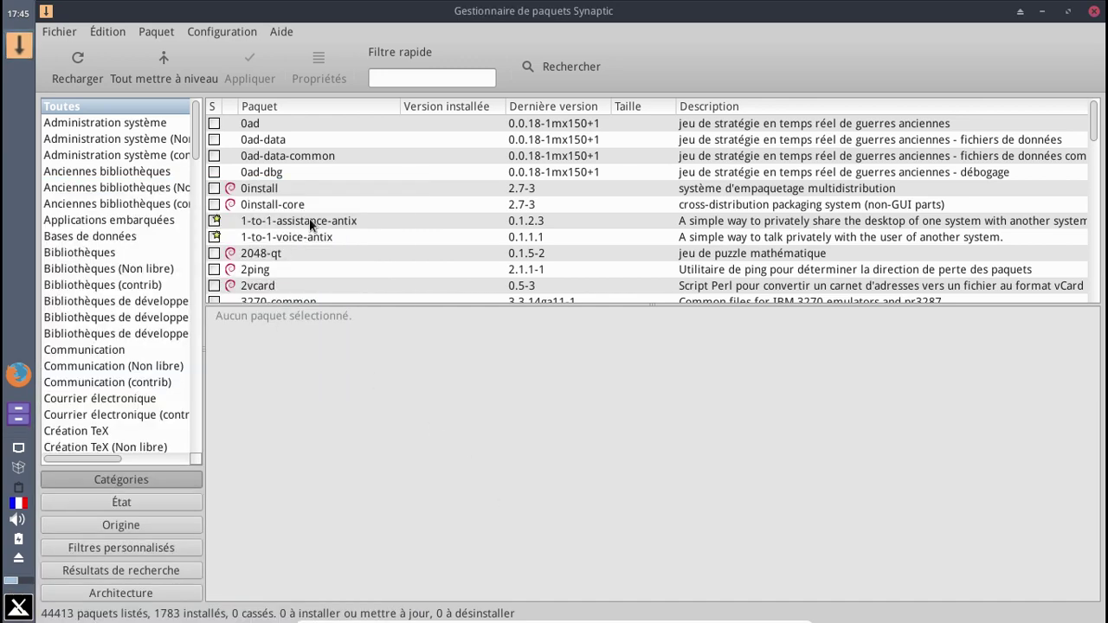
- Change the ftp.fr.debian.org jessie source's categories to 'backport main contrib non-free' and confirm
click(207, 34)
click(224, 68)
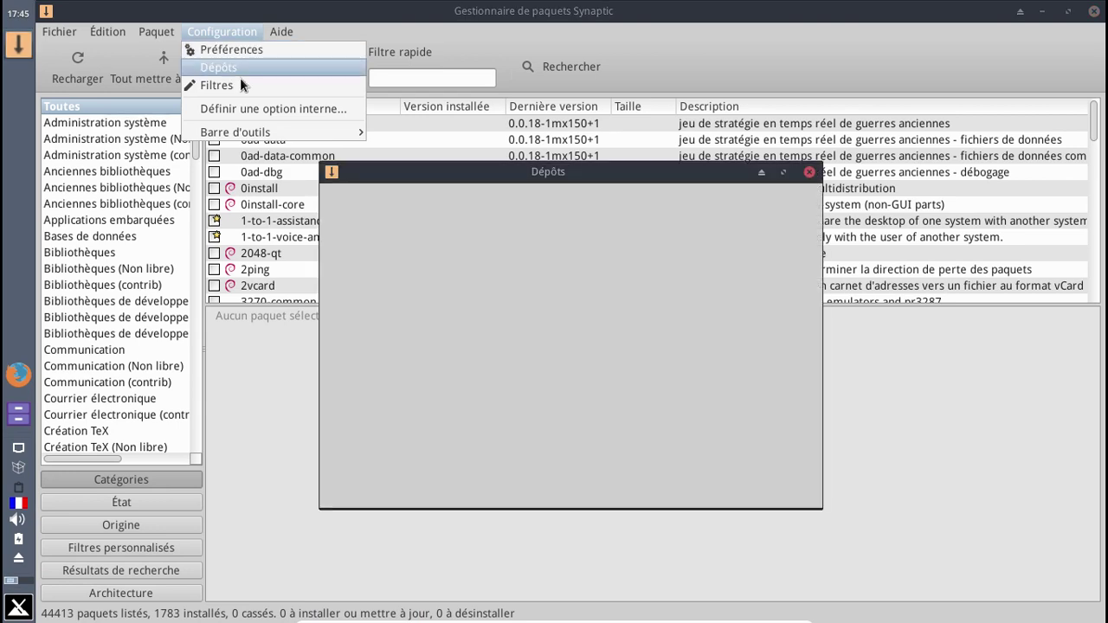
click(574, 236)
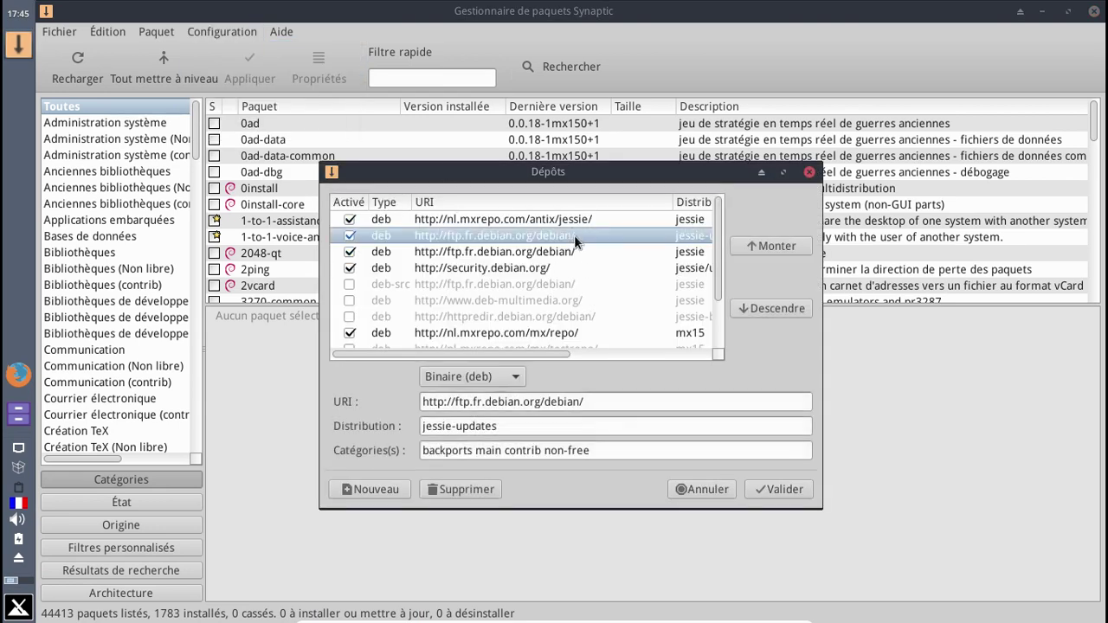
click(540, 247)
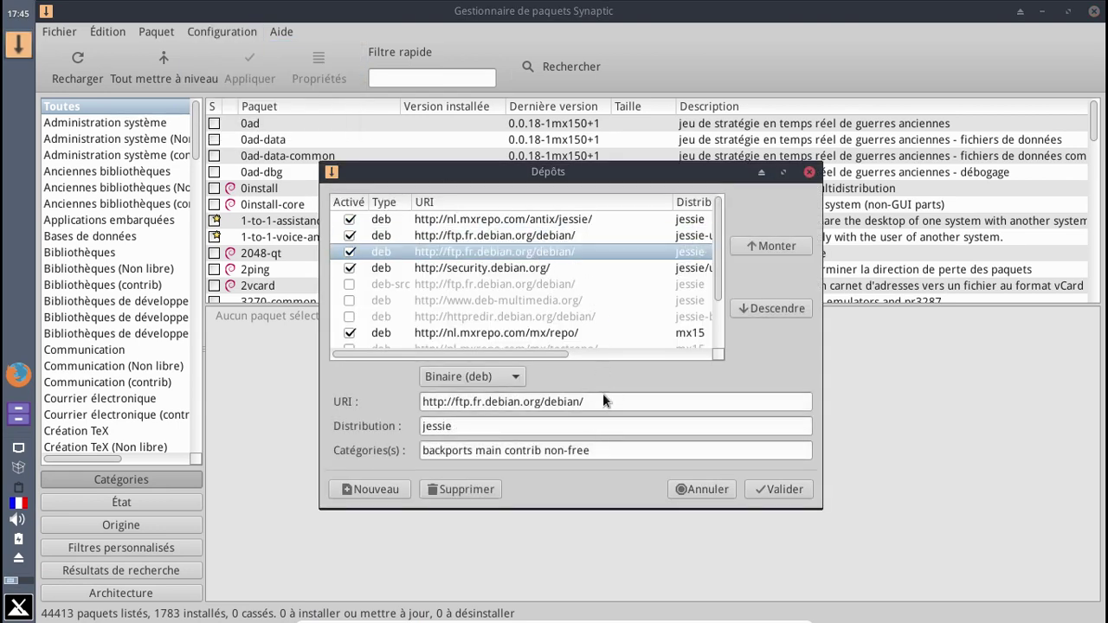
click(475, 449)
key(BackSpace)
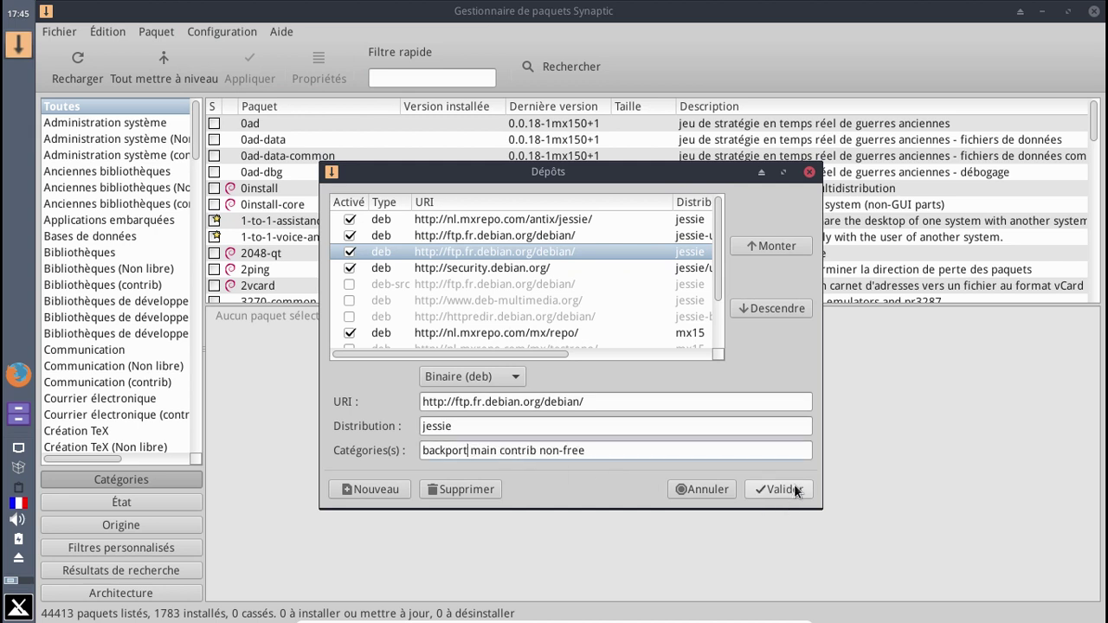
click(796, 491)
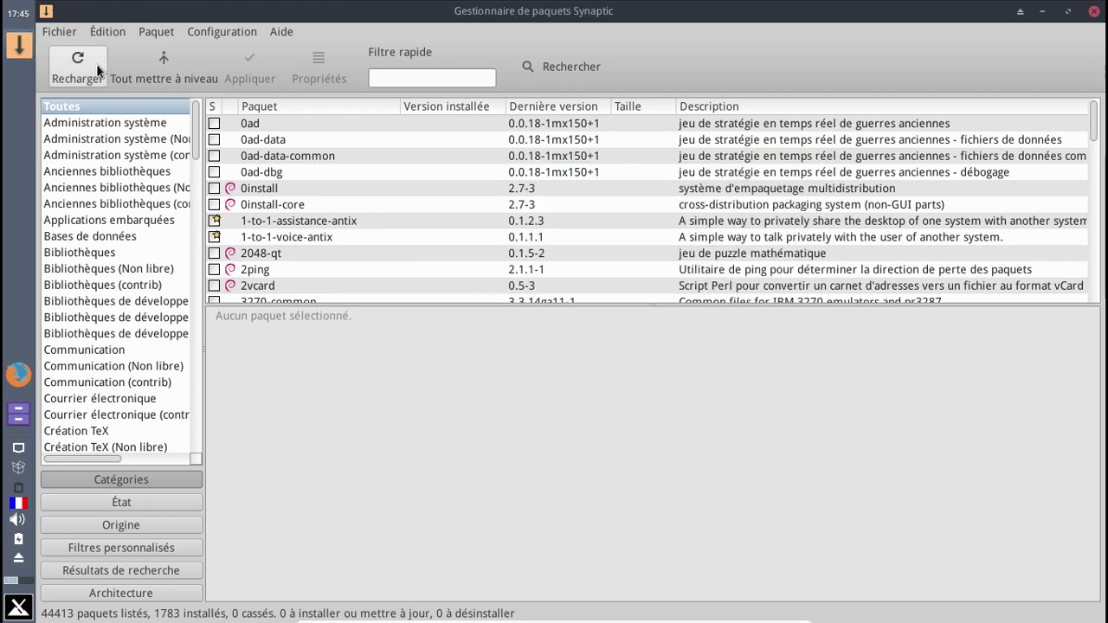
- Reload Synaptic's package index until it lists 44412 packages
click(96, 64)
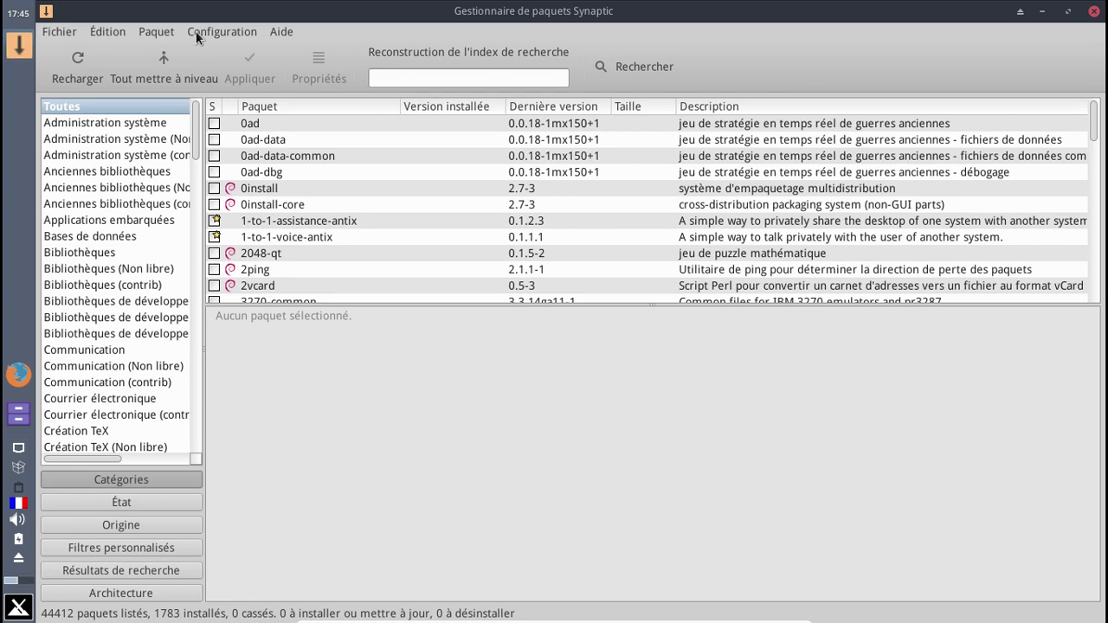
- Add jessie-backports to the categories of the ftp.fr.debian.org jessie-updates source
click(197, 35)
click(209, 66)
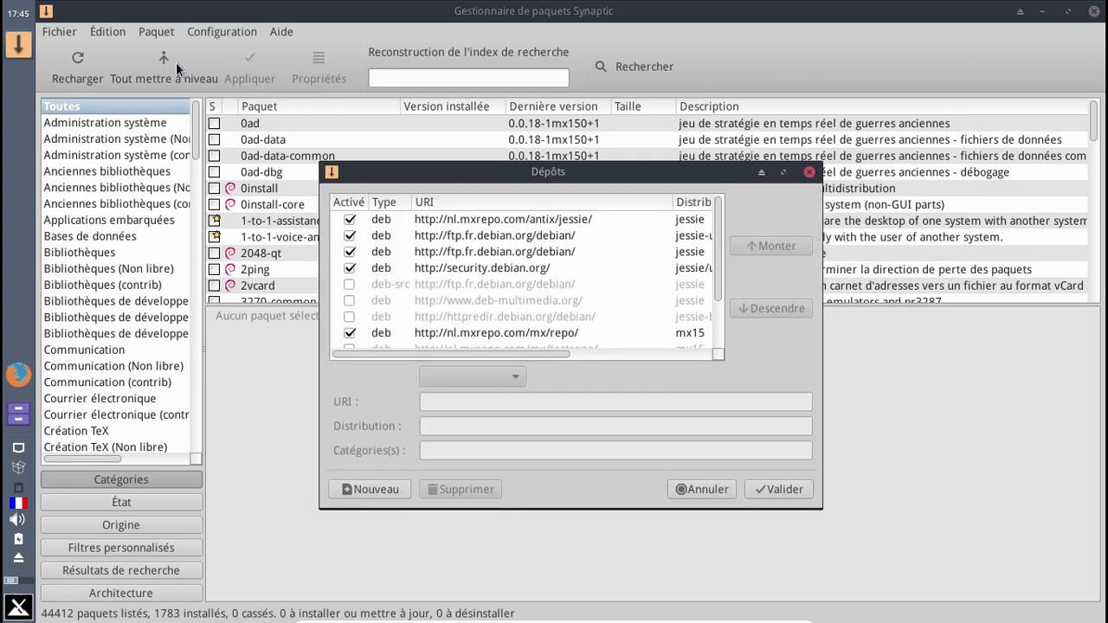
click(438, 220)
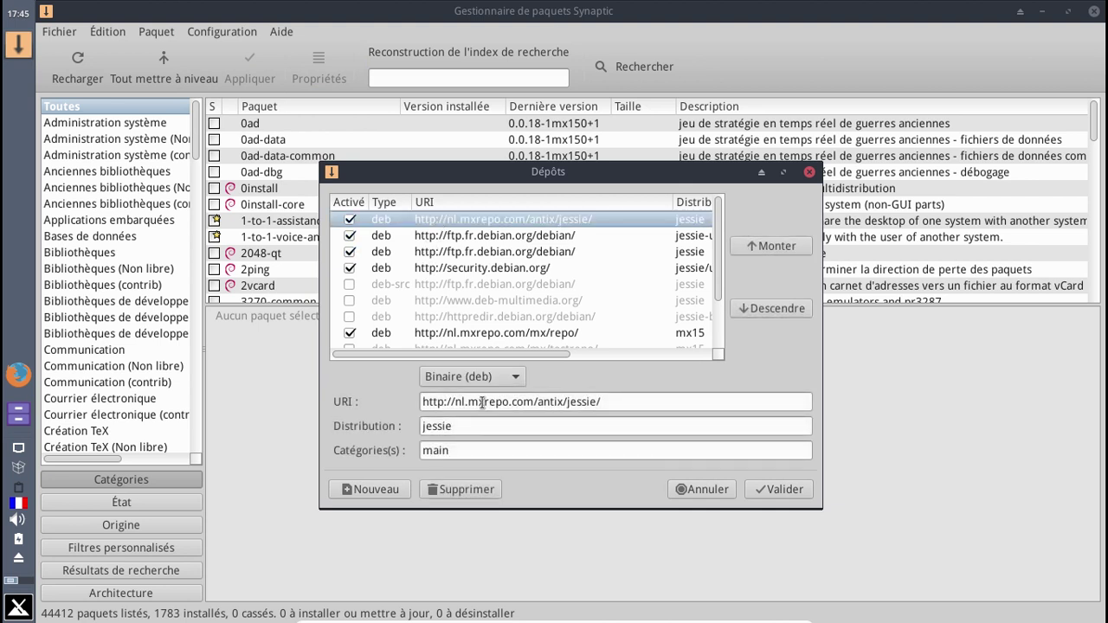
click(487, 232)
click(541, 450)
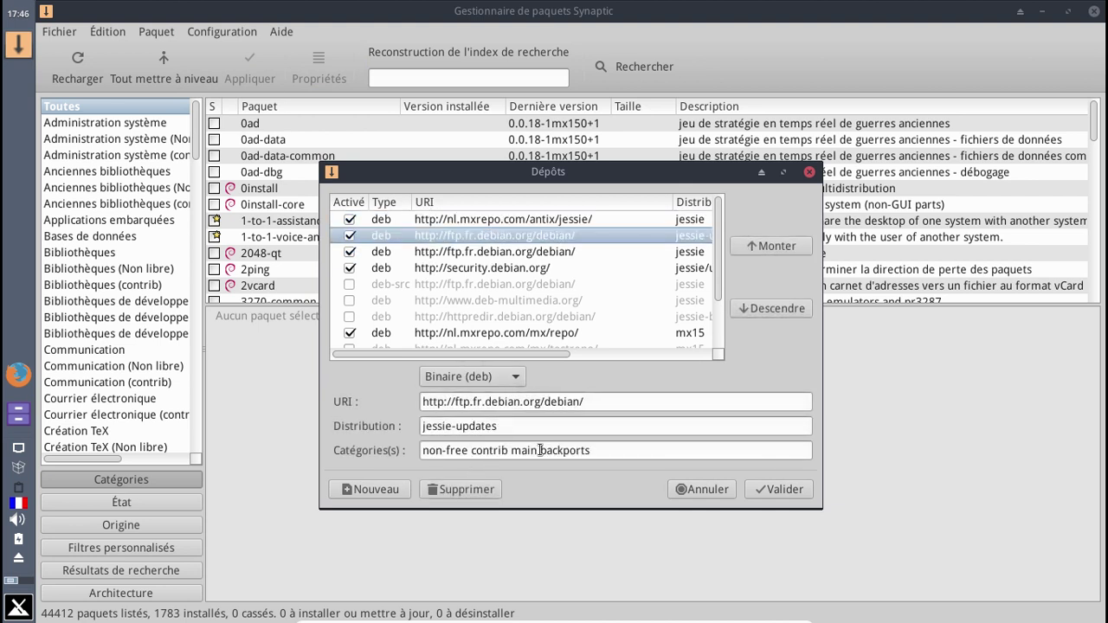
text(jesse)
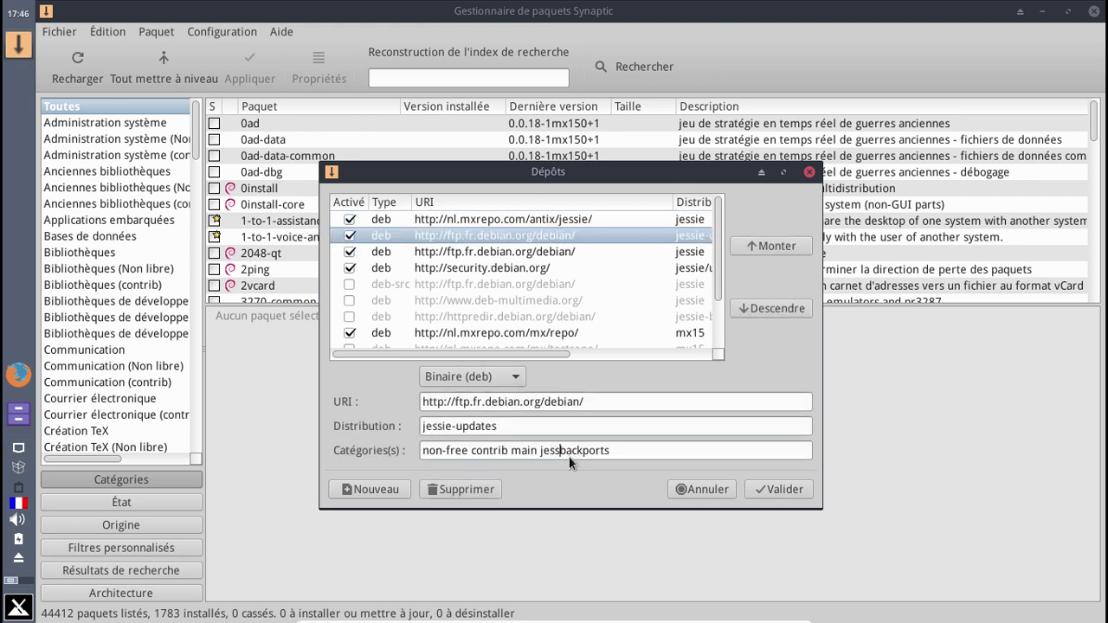
key(BackSpace)
text(ie-)
double_click(569, 456)
key(ctrl+c)
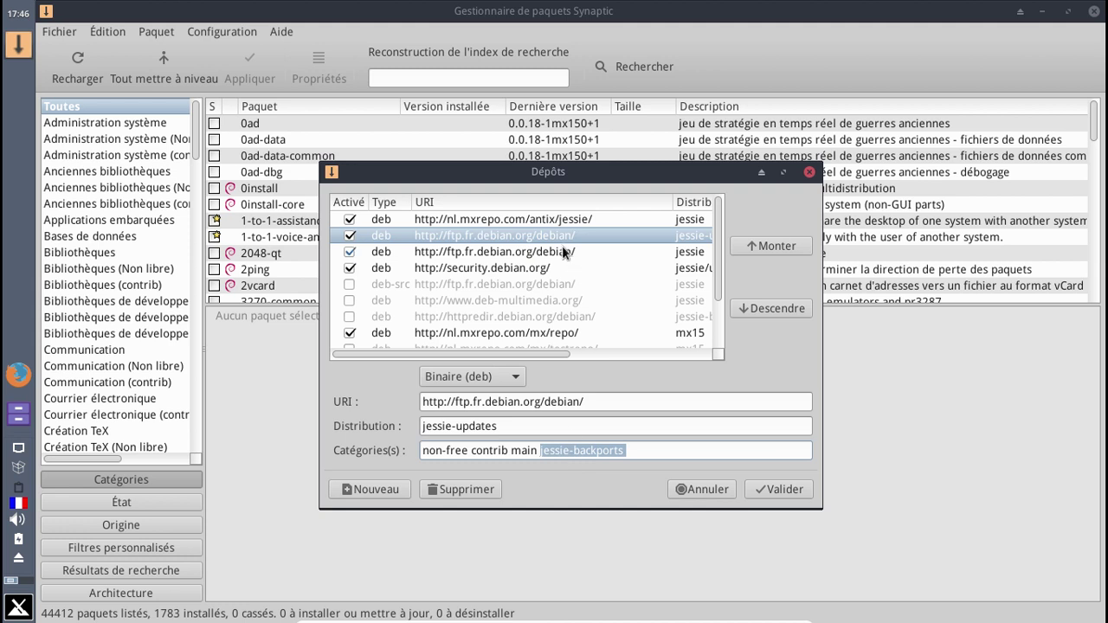
- Replace backports with jessie-backports in the security.debian.org source's categories and save
click(567, 252)
drag(589, 452, 543, 451)
click(567, 266)
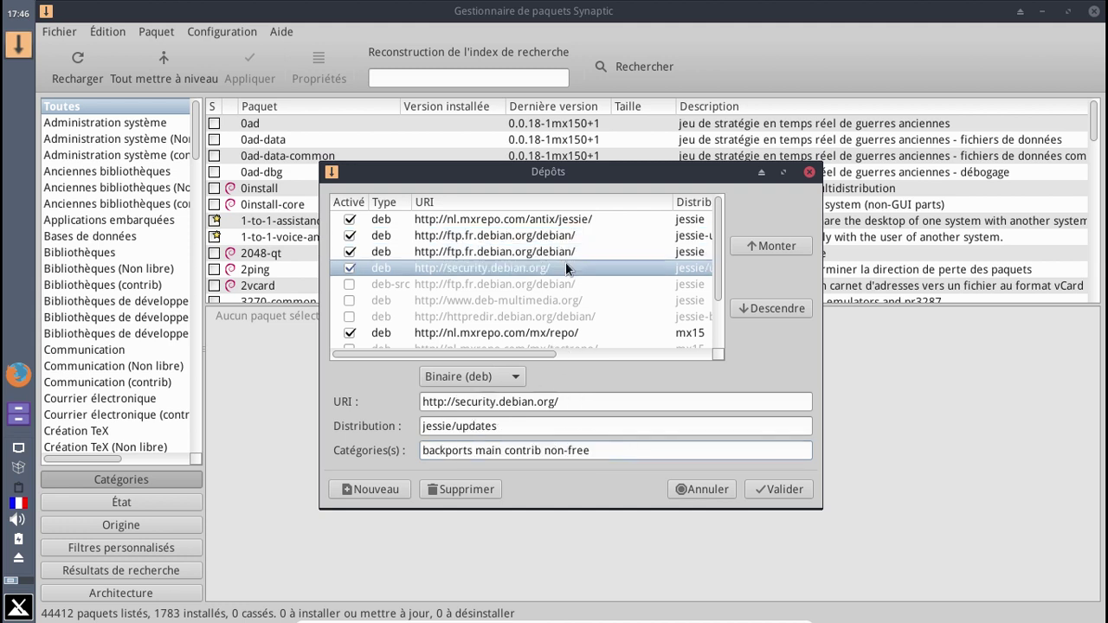
click(605, 450)
drag(473, 451, 407, 445)
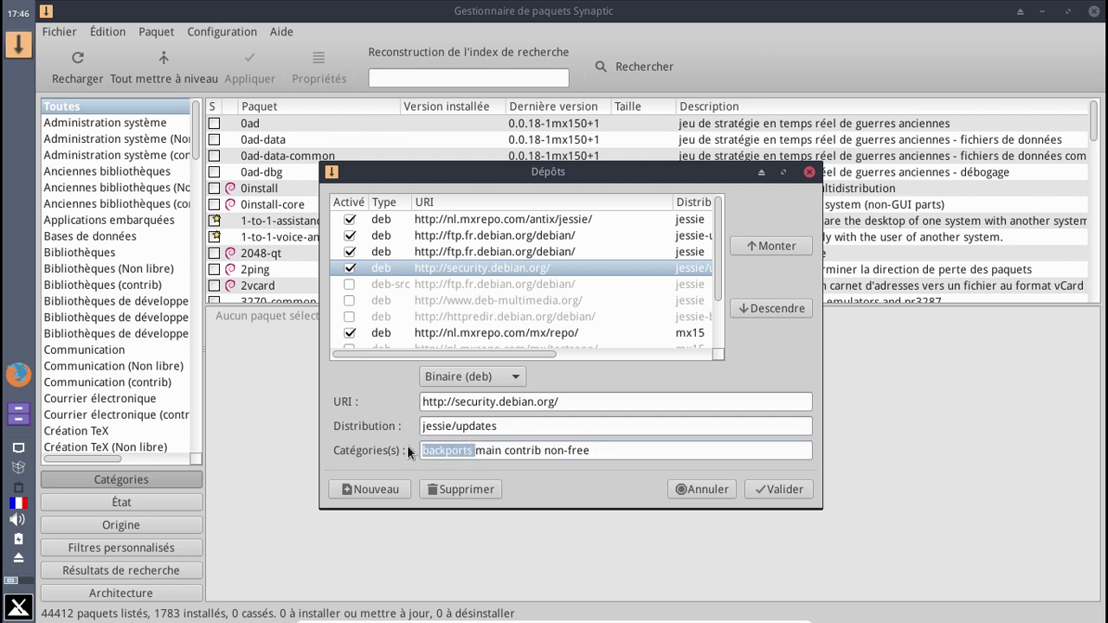
key(ctrl+v)
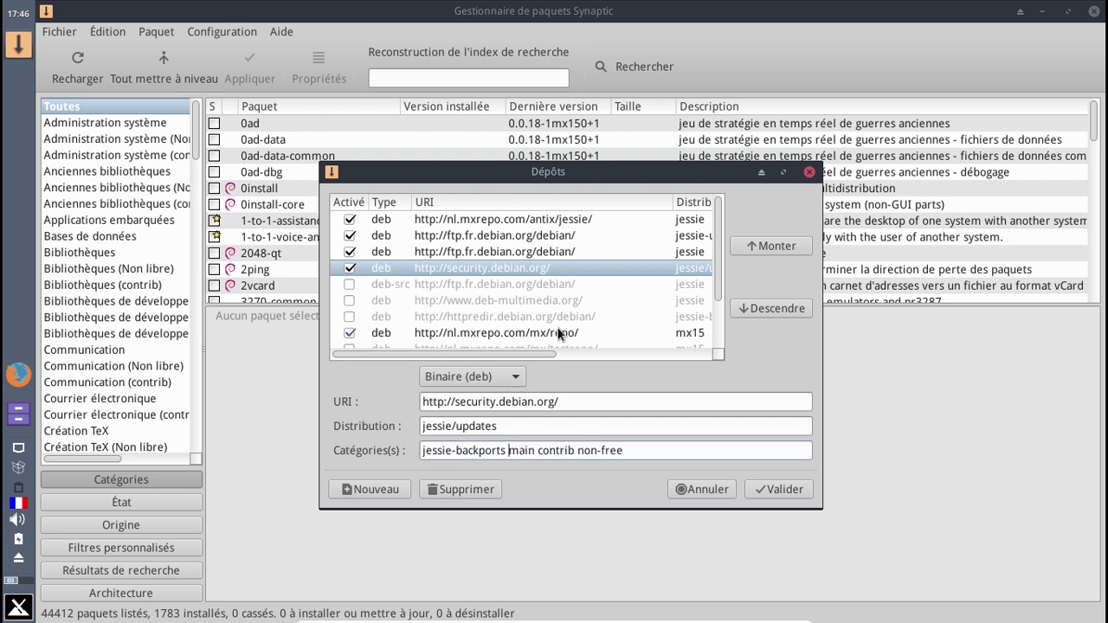
click(560, 330)
click(766, 486)
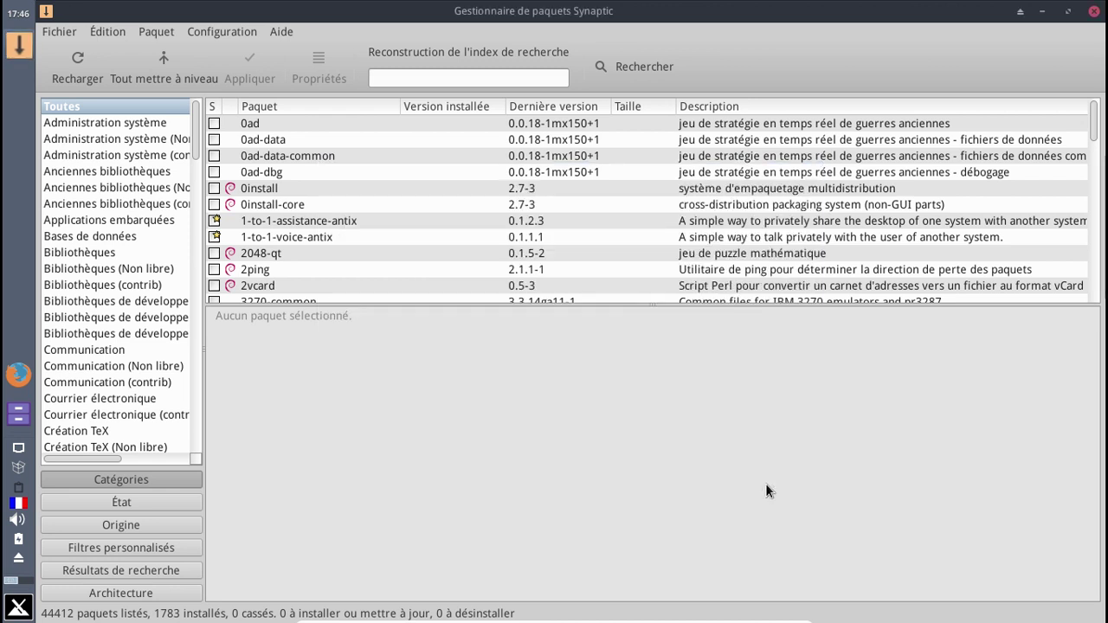
- Reload the package index and dismiss the download error, leaving 44413 packages listed
click(76, 69)
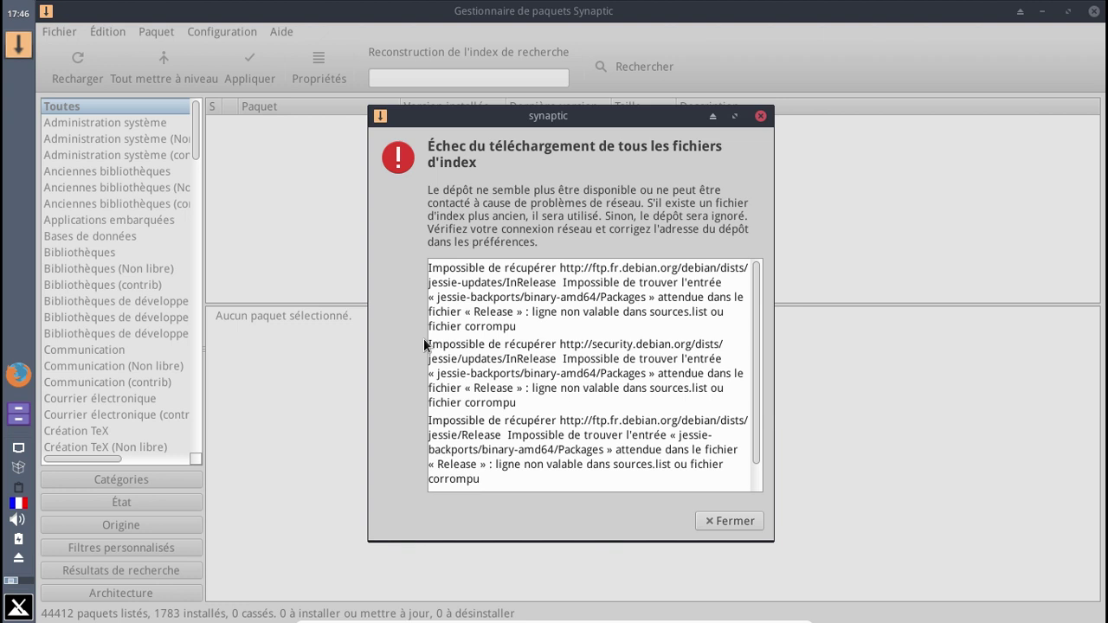
click(729, 521)
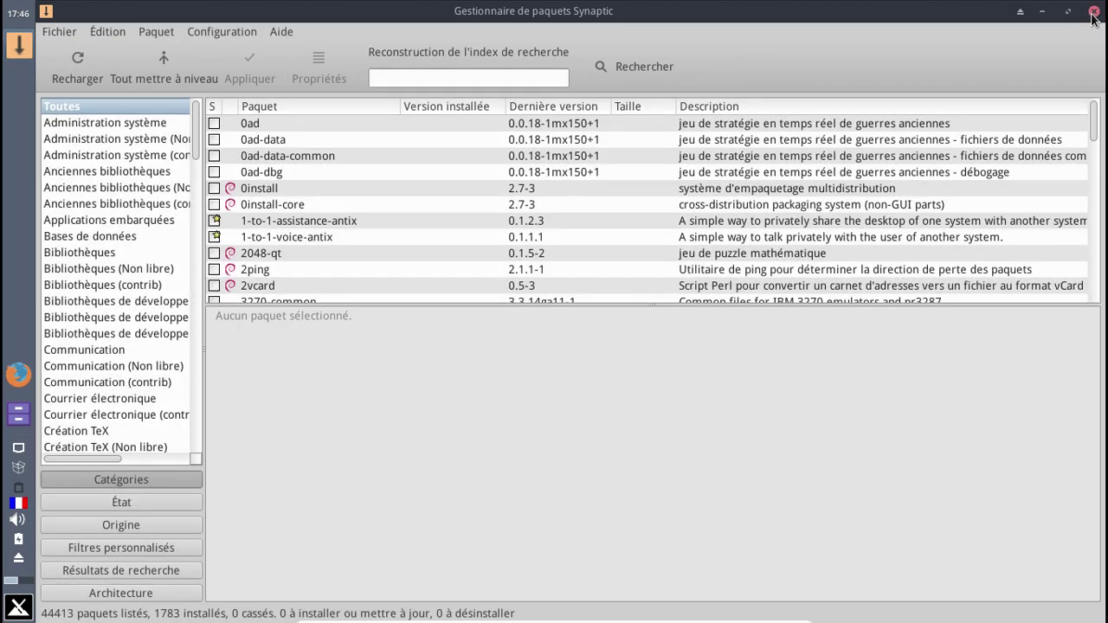
- Close Synaptic and launch Firefox from the panel
click(1093, 12)
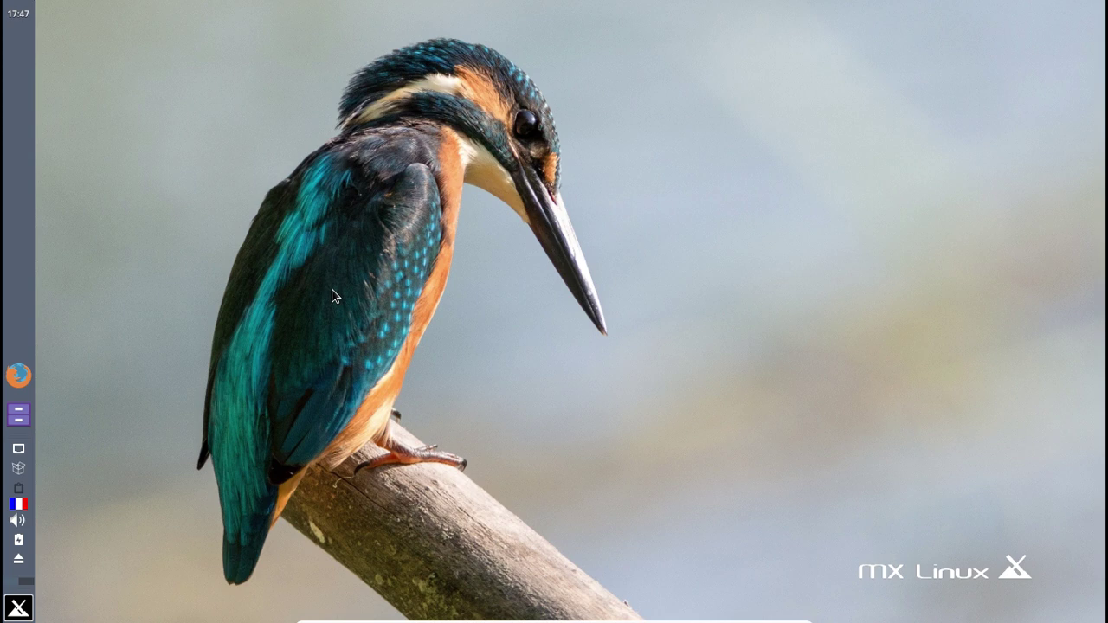
click(26, 381)
- Search Task Manager for a running firefox process, then relaunch Firefox
click(18, 609)
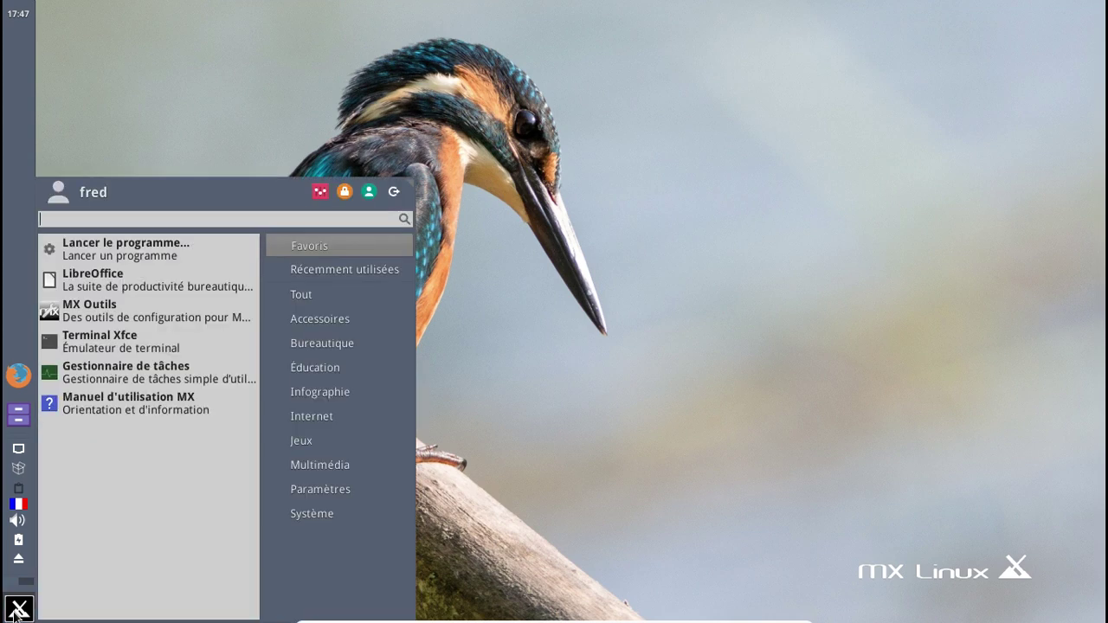
click(117, 365)
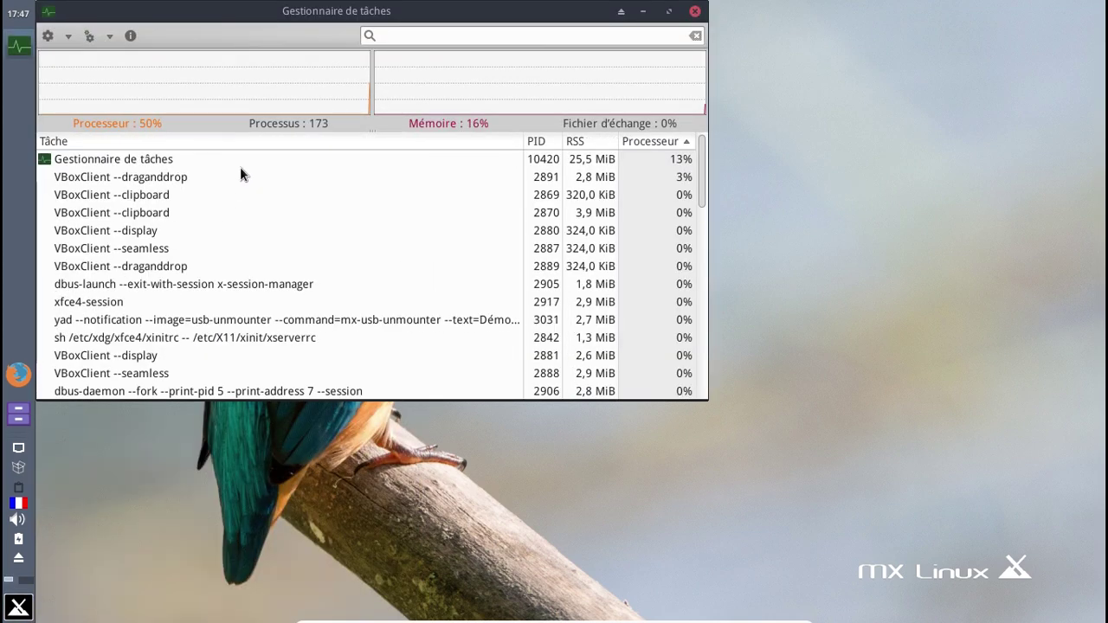
click(383, 39)
text(fire)
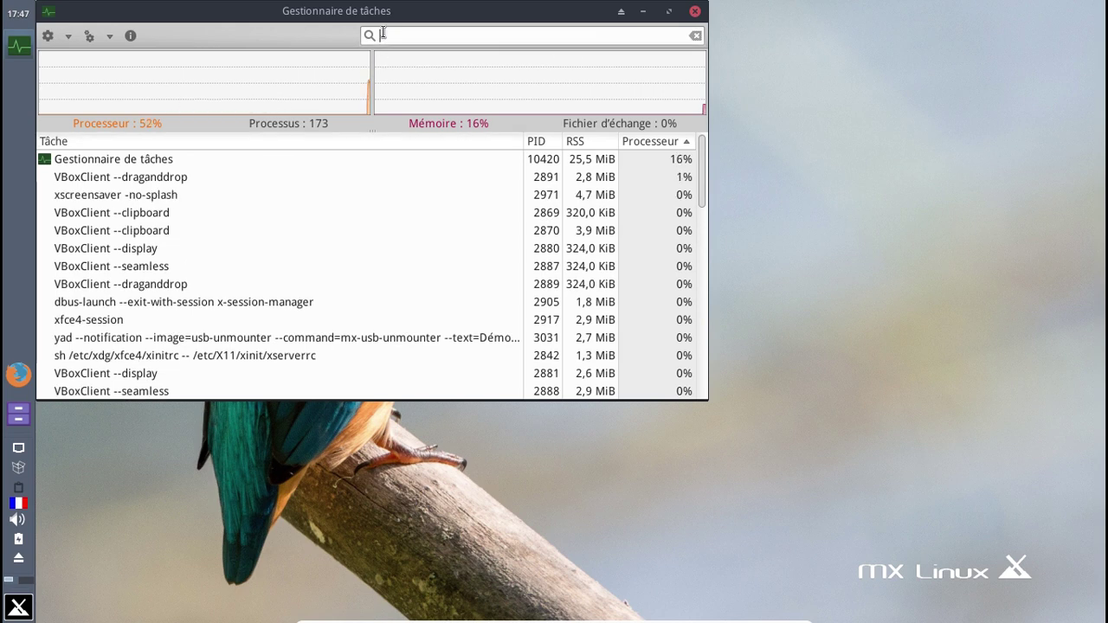
text(fox)
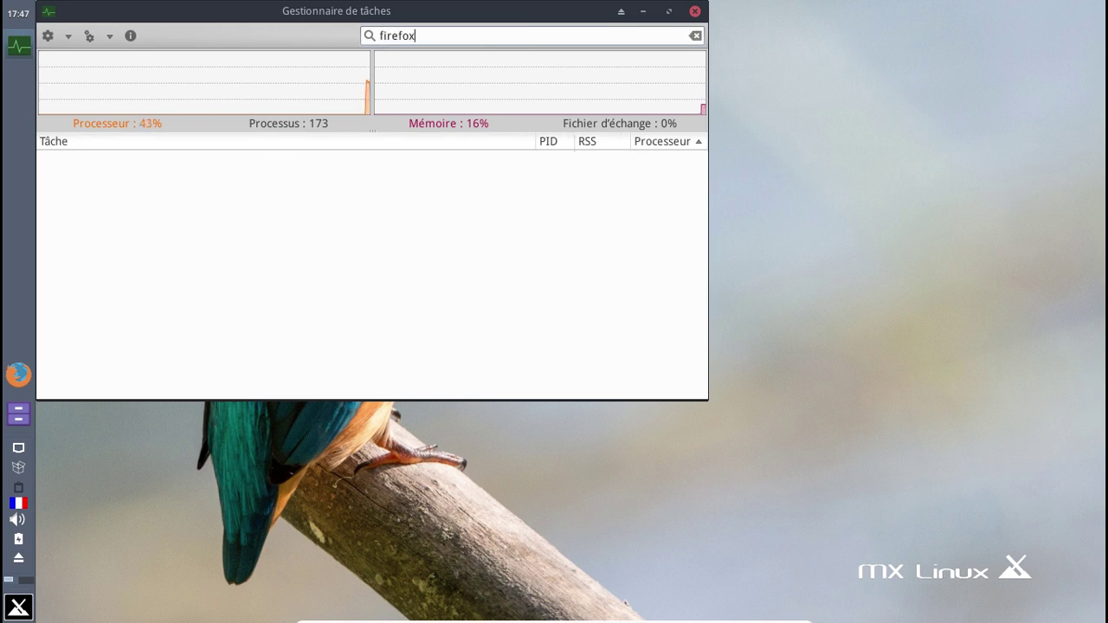
key(BackSpace)
key(BackSpace)
key(BackSpace)
key(BackSpace)
key(BackSpace)
key(BackSpace)
key(BackSpace)
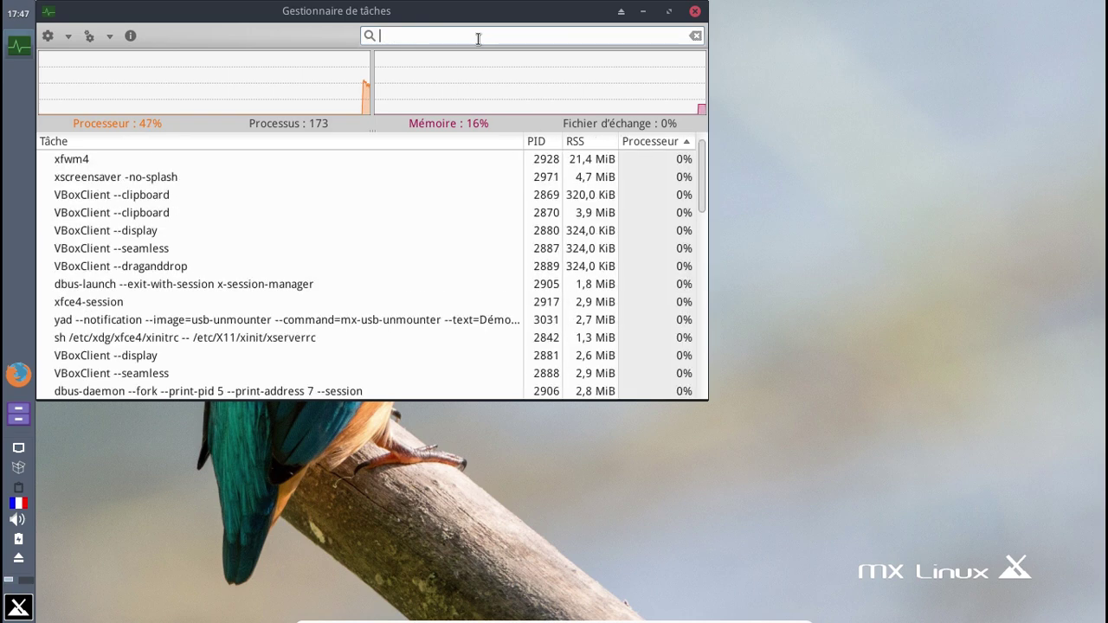
click(20, 381)
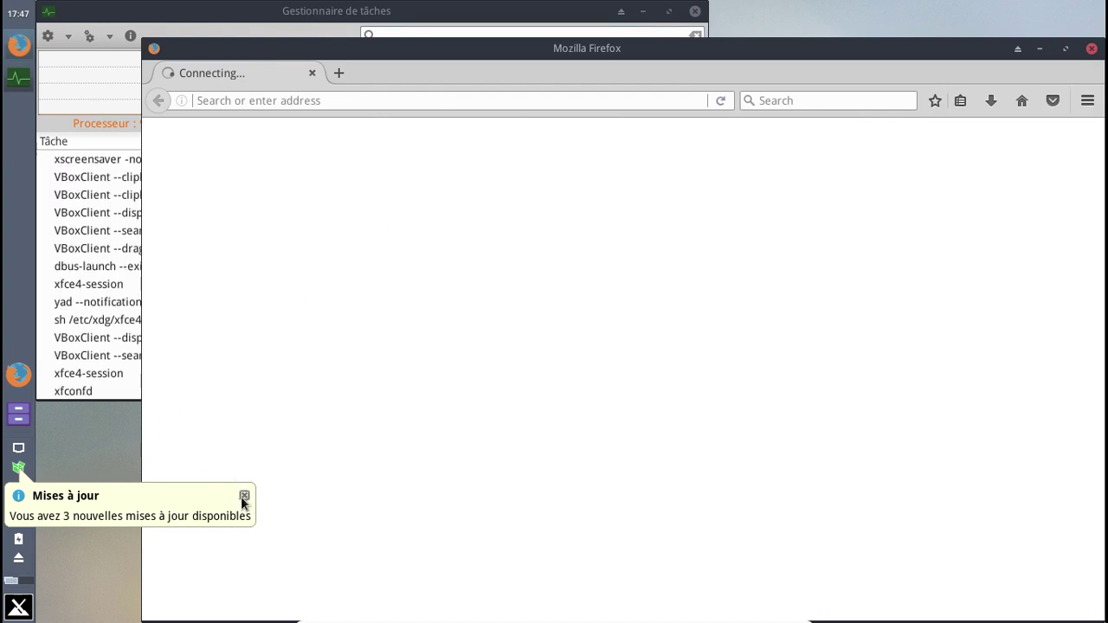
- Dismiss the updates notice, close Task Manager, reposition Firefox, and open the 3-update preview
click(244, 495)
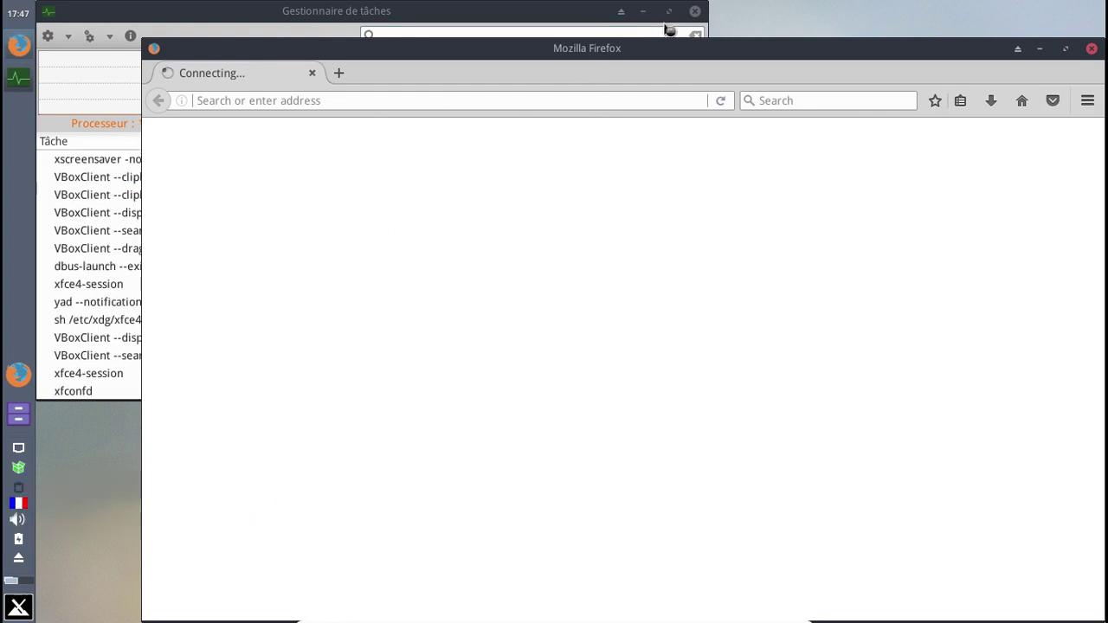
click(698, 17)
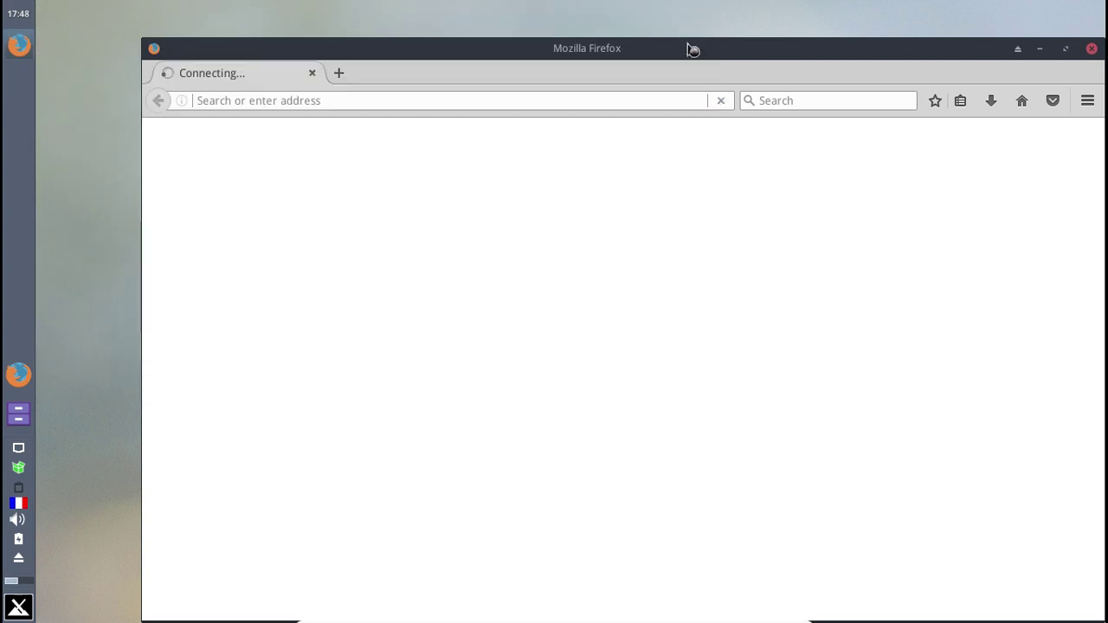
drag(690, 47, 633, 40)
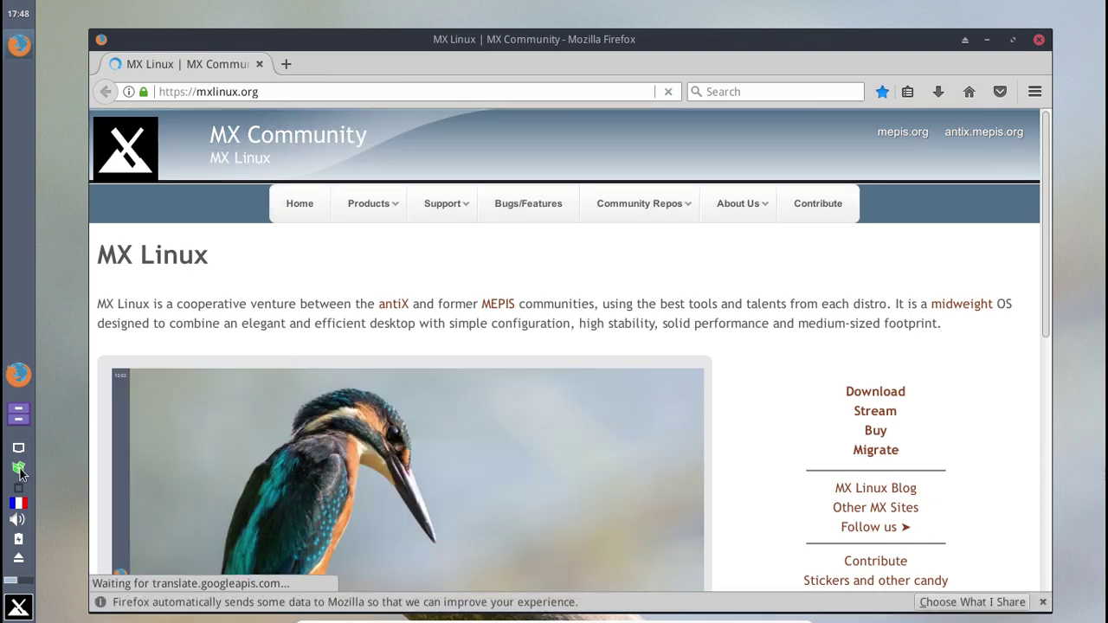
click(20, 470)
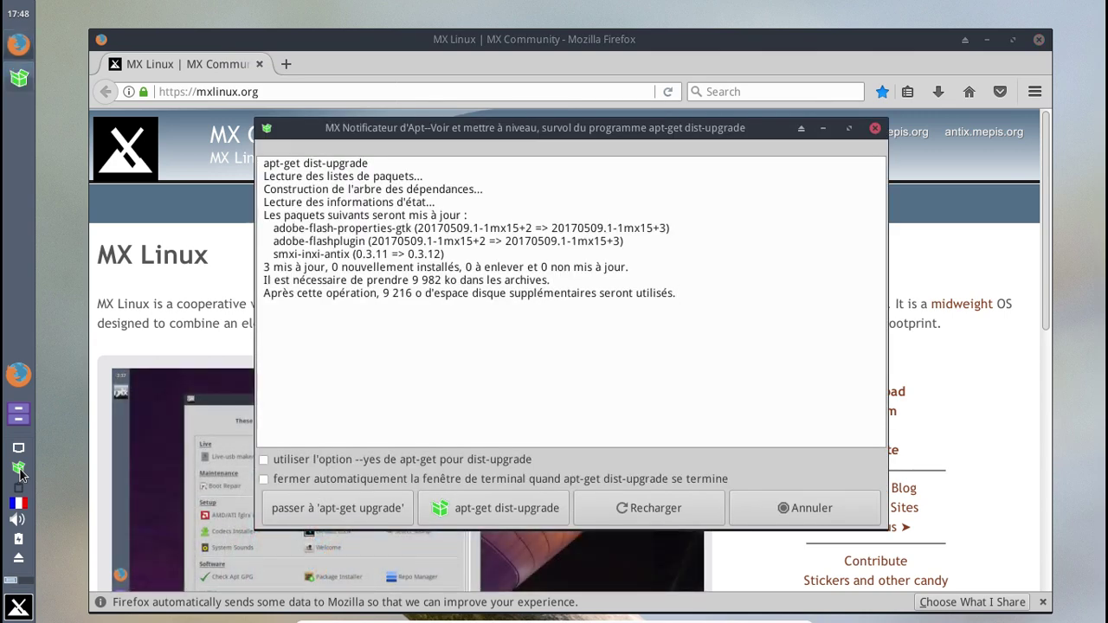
- Confirm the three-package dist-upgrade, then bring Firefox forward into its search box
click(535, 516)
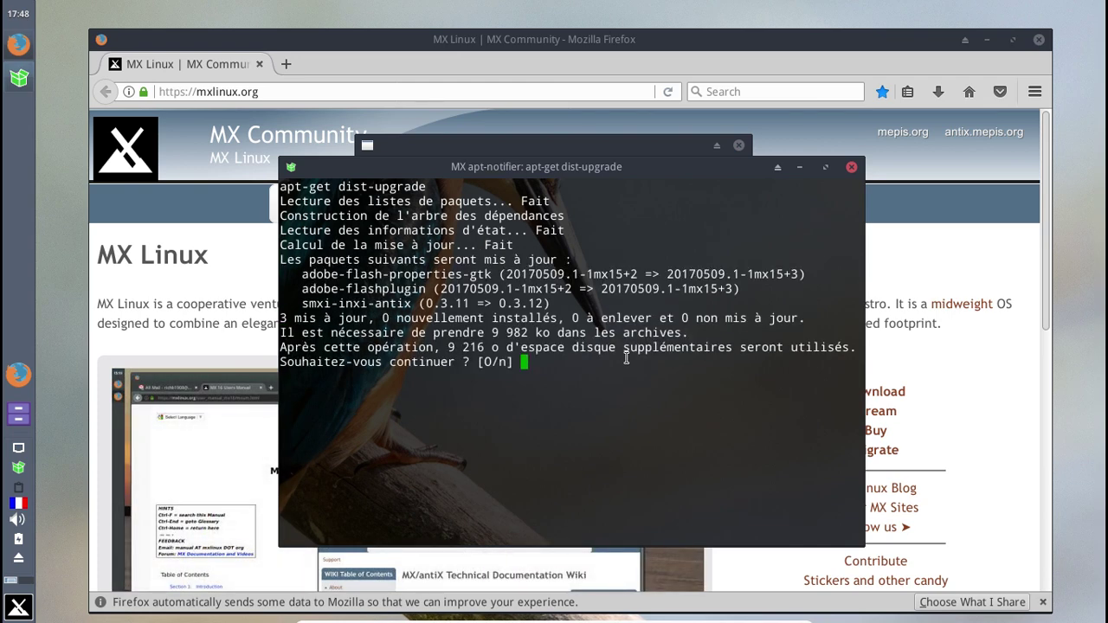
key(Return)
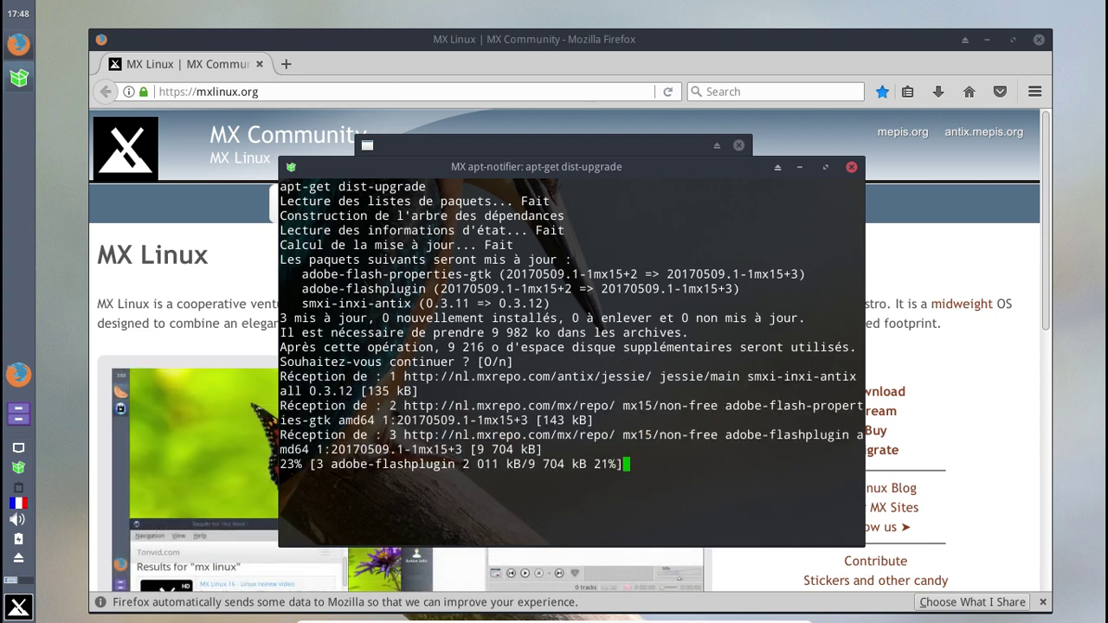
click(705, 90)
click(711, 92)
- Search Google for 'ajouter les dépots backports à debian'
text(aj)
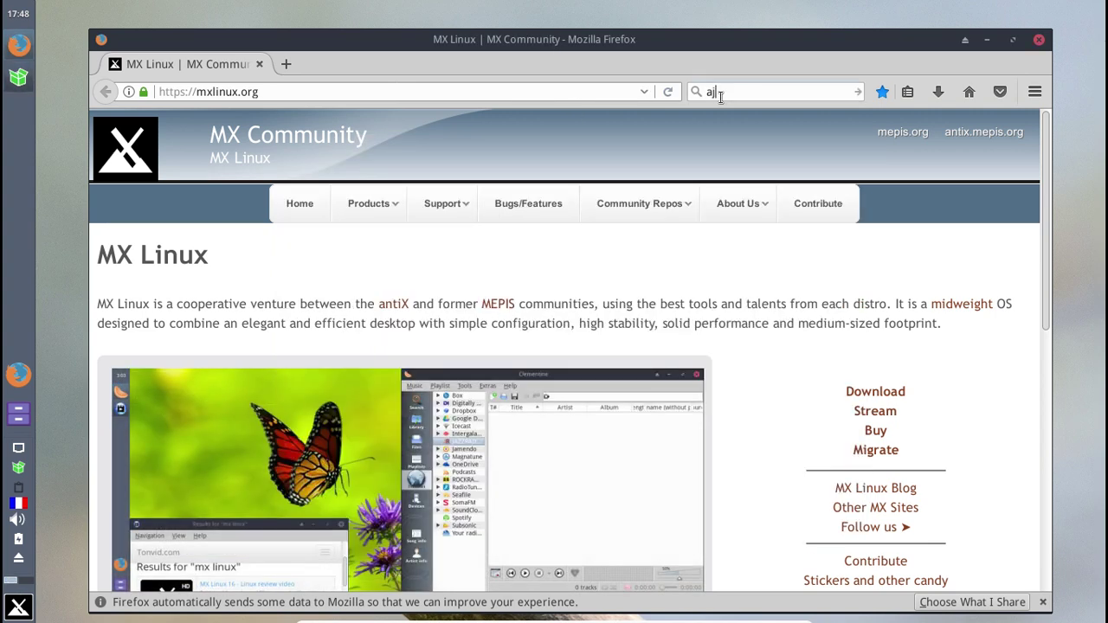
text(outer )
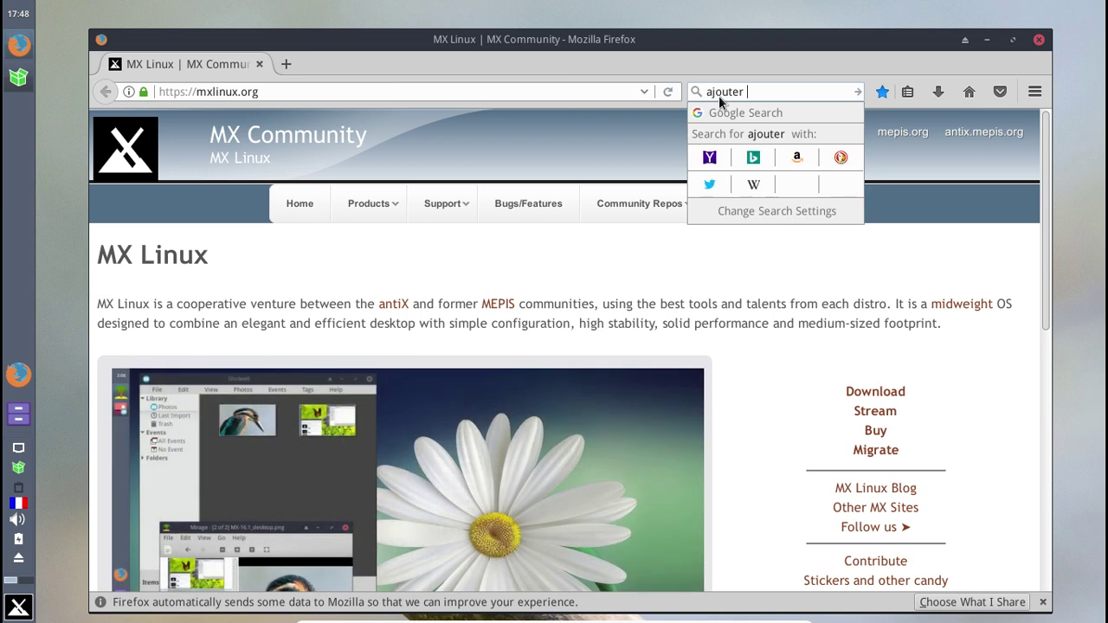
text(les dépots bac)
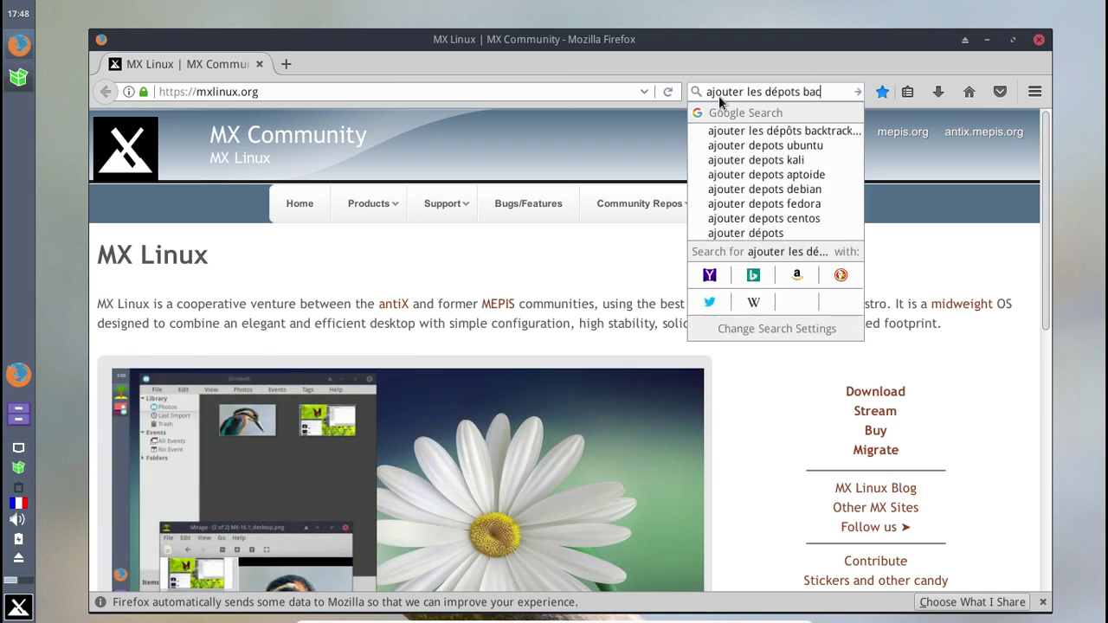
text(kp)
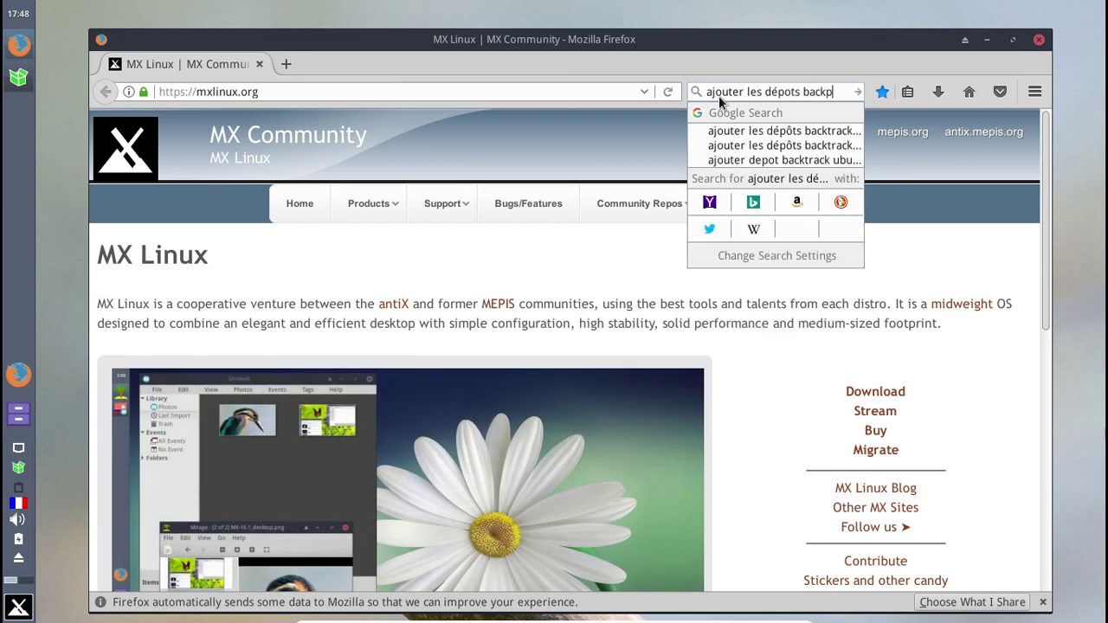
text(orts à debian)
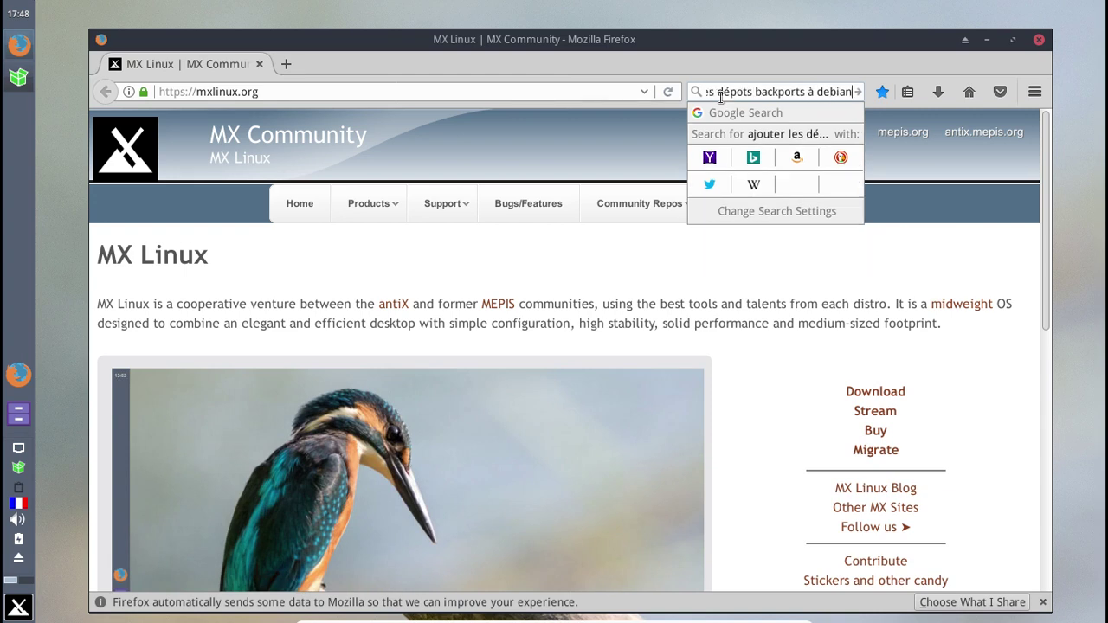
key(Return)
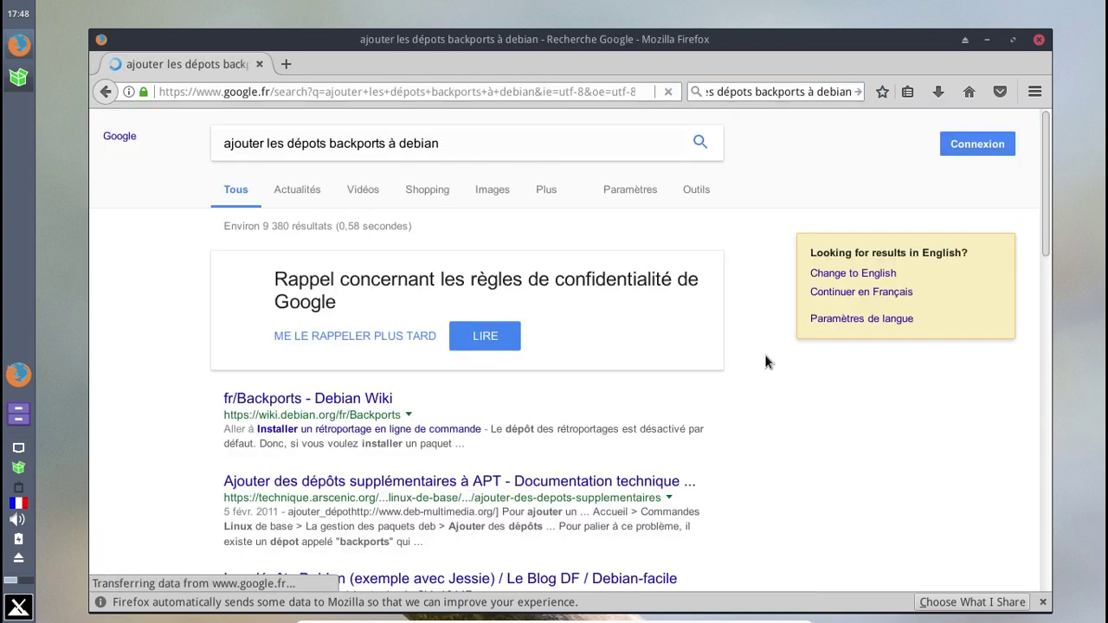
- Open the Debian Wiki fr/Backports page, scroll to its command-line section, and dismiss Reader View
click(336, 399)
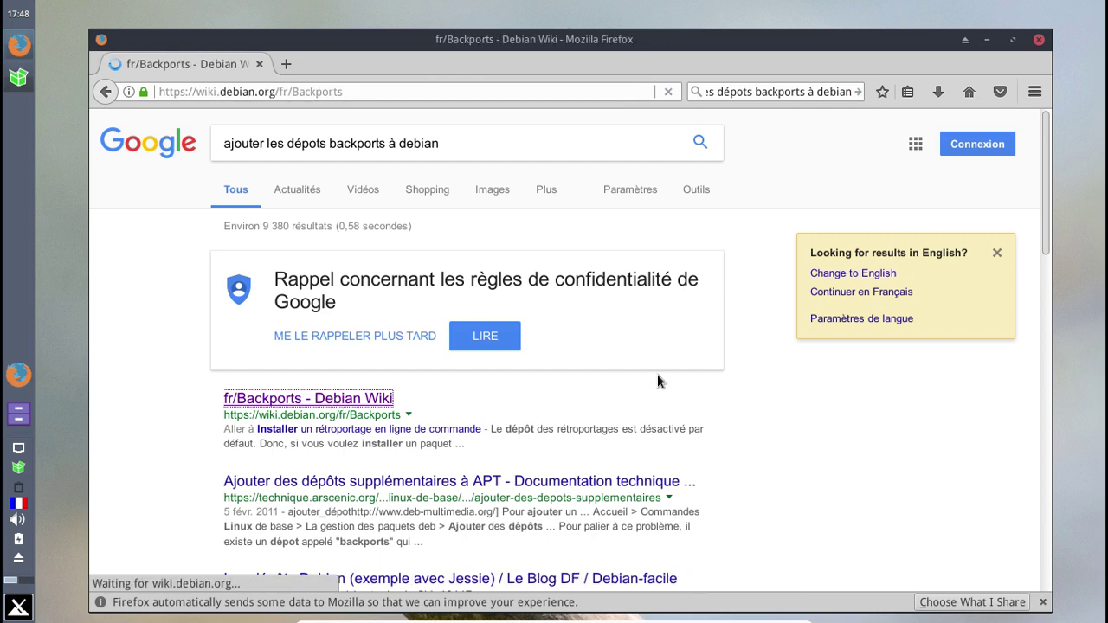
scroll(657, 375, down, 10)
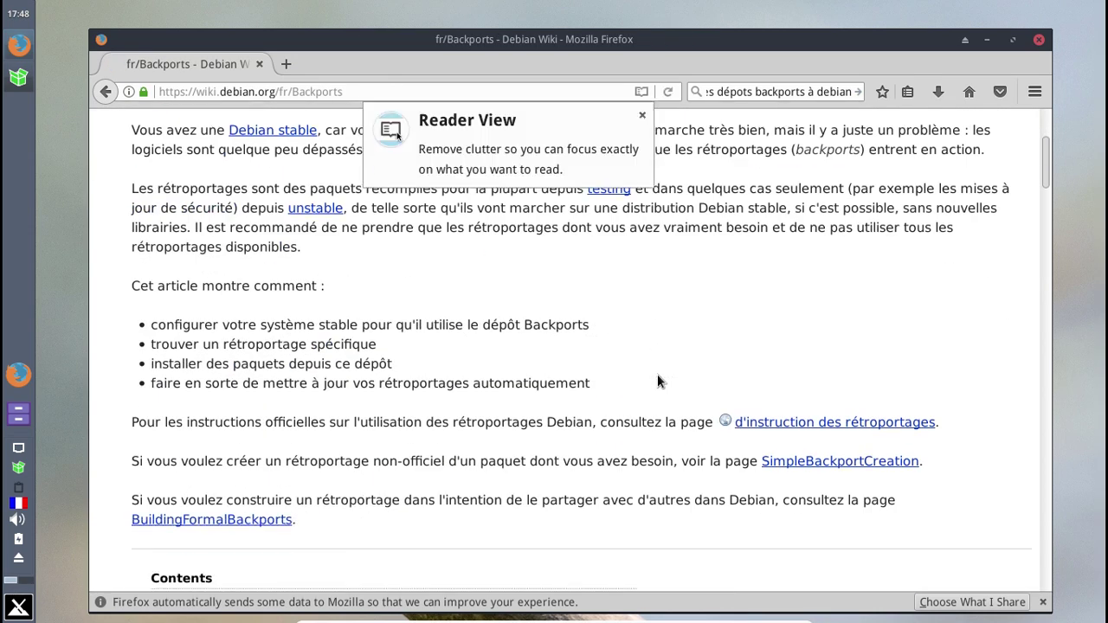
scroll(658, 379, down, 10)
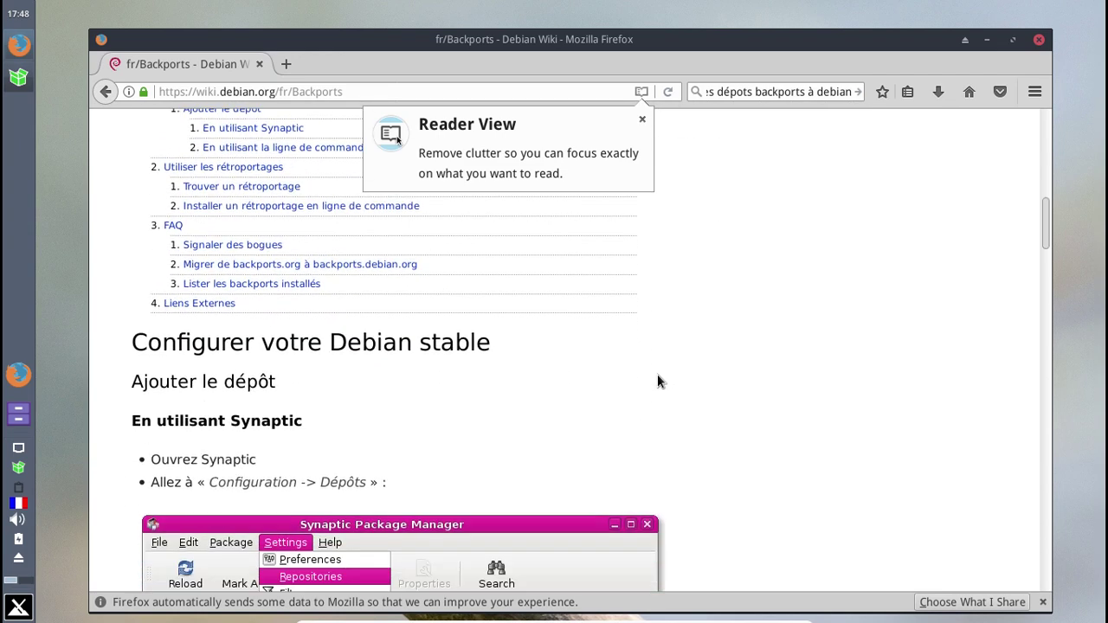
scroll(658, 381, down, 8)
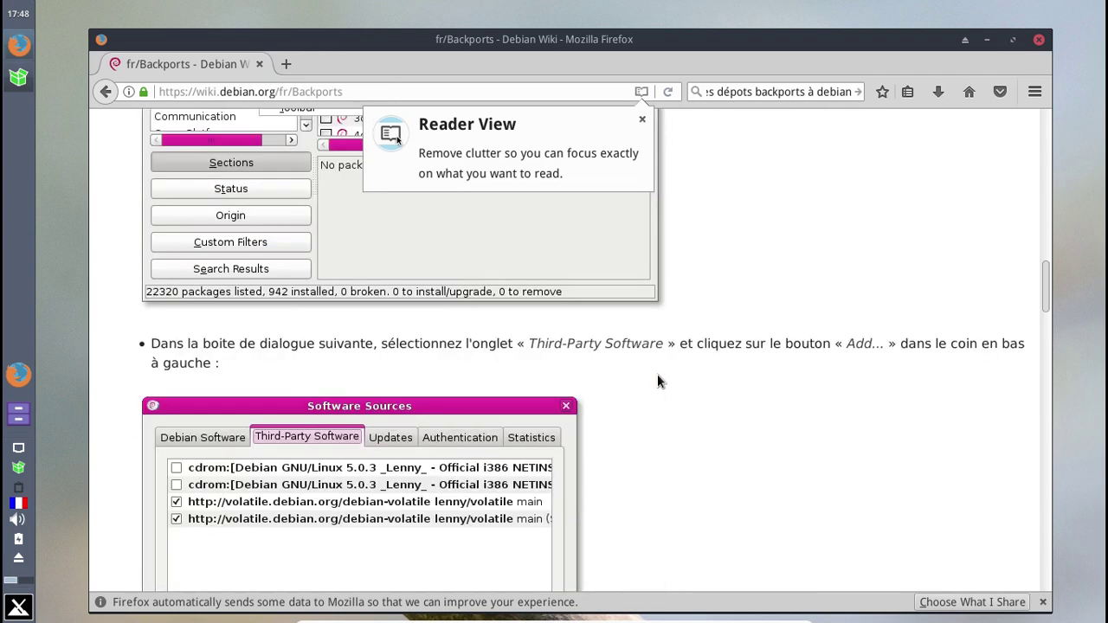
scroll(657, 381, down, 8)
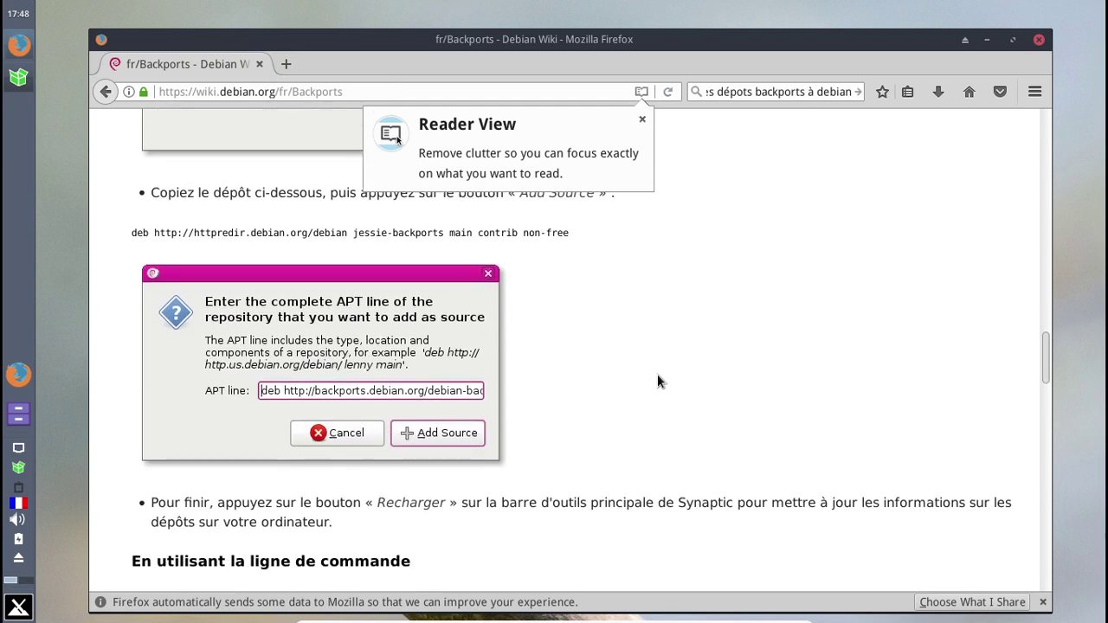
scroll(658, 381, down, 5)
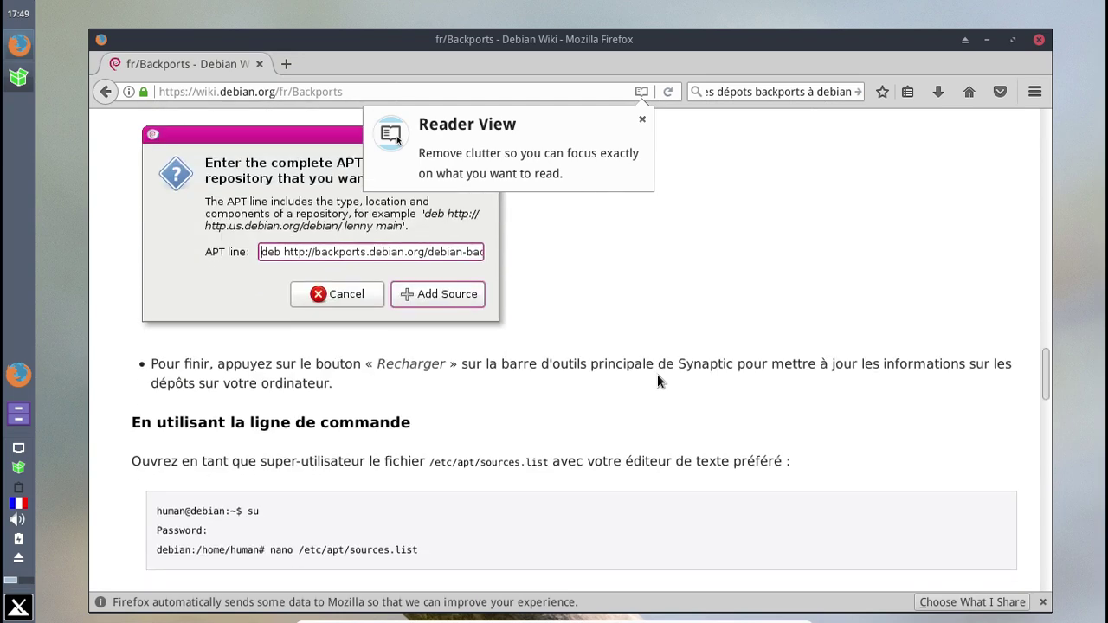
scroll(658, 381, down, 2)
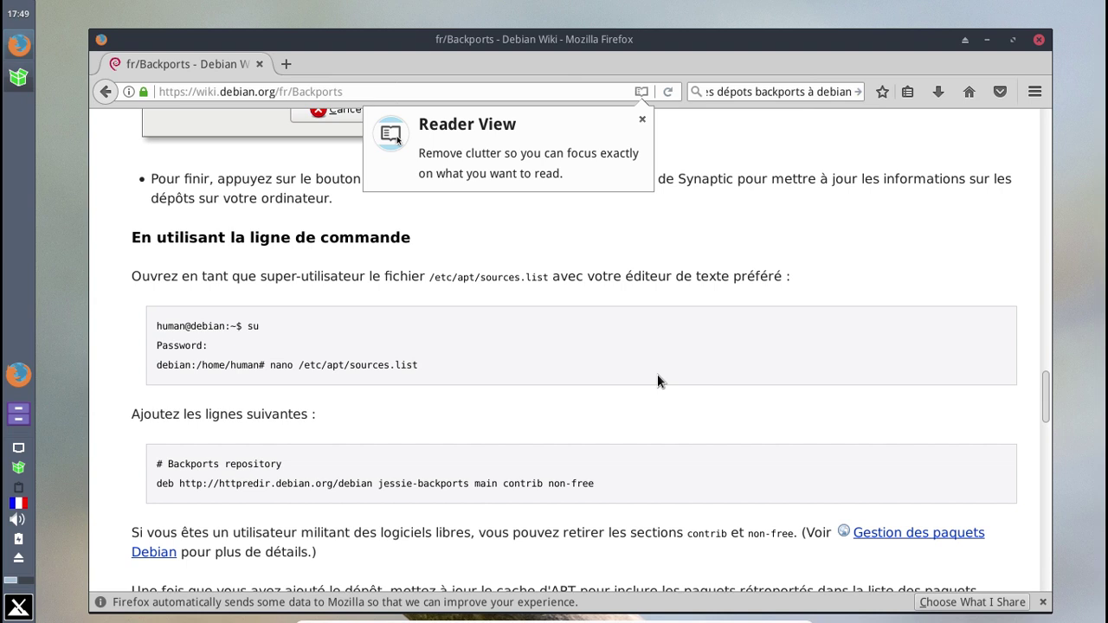
click(641, 119)
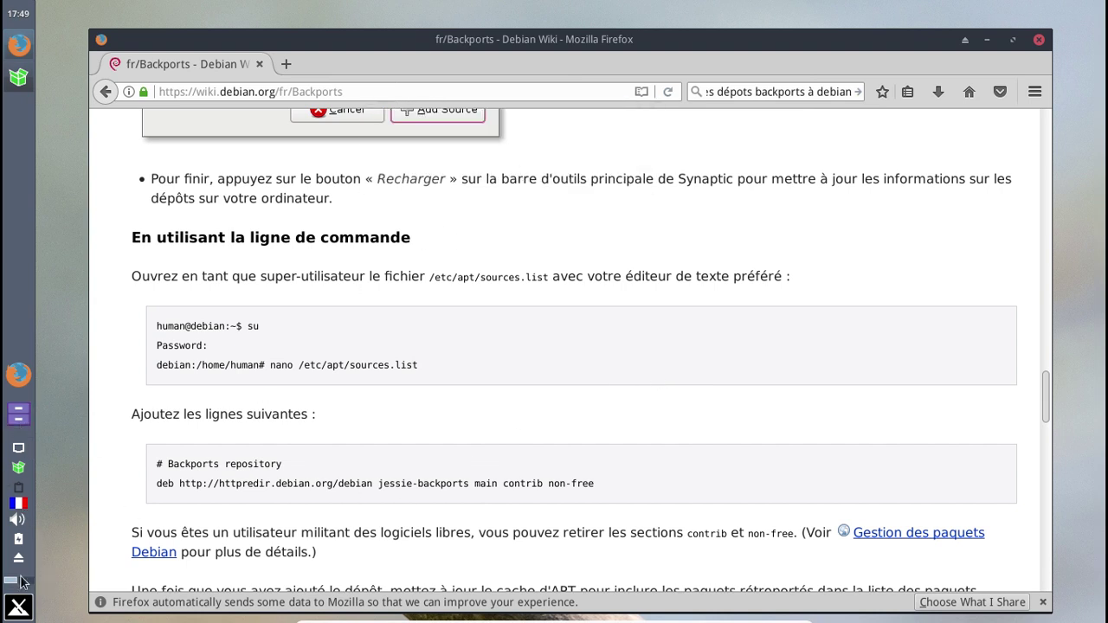
click(19, 606)
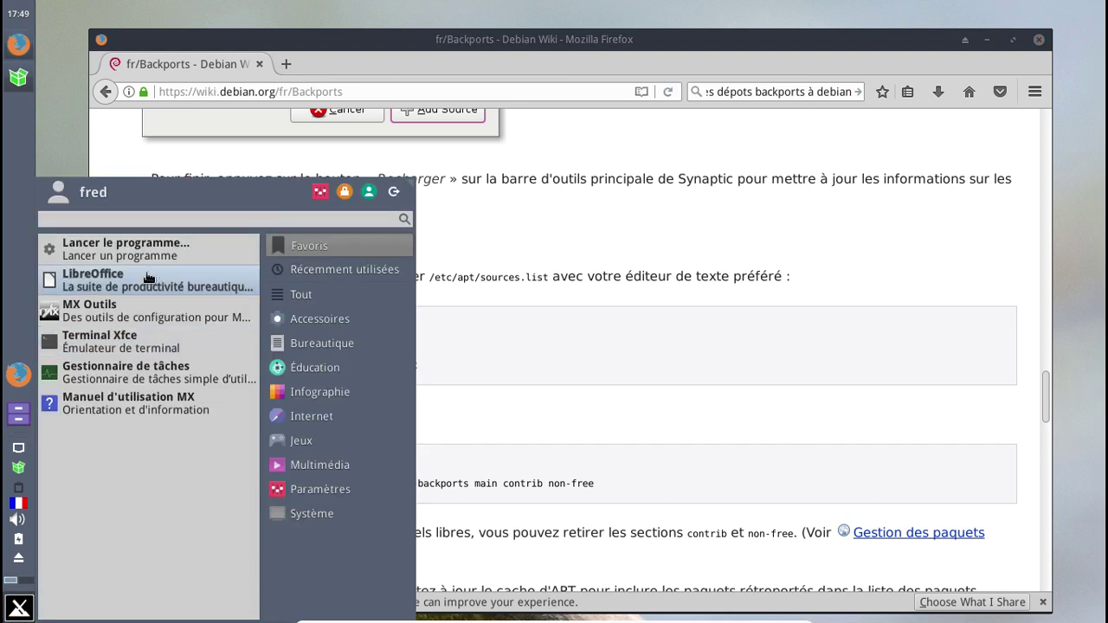
- In a new Xfce Terminal, open /etc/apt/sources.list in nano as root, then quit the empty file
click(140, 332)
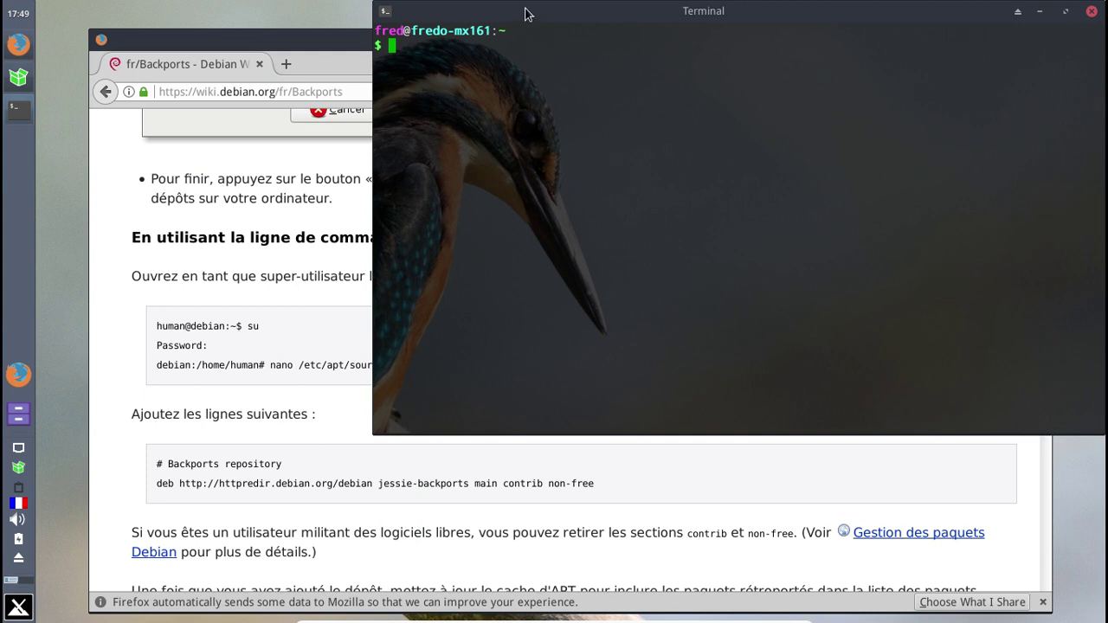
text(sudo nano /etc/apt/sour)
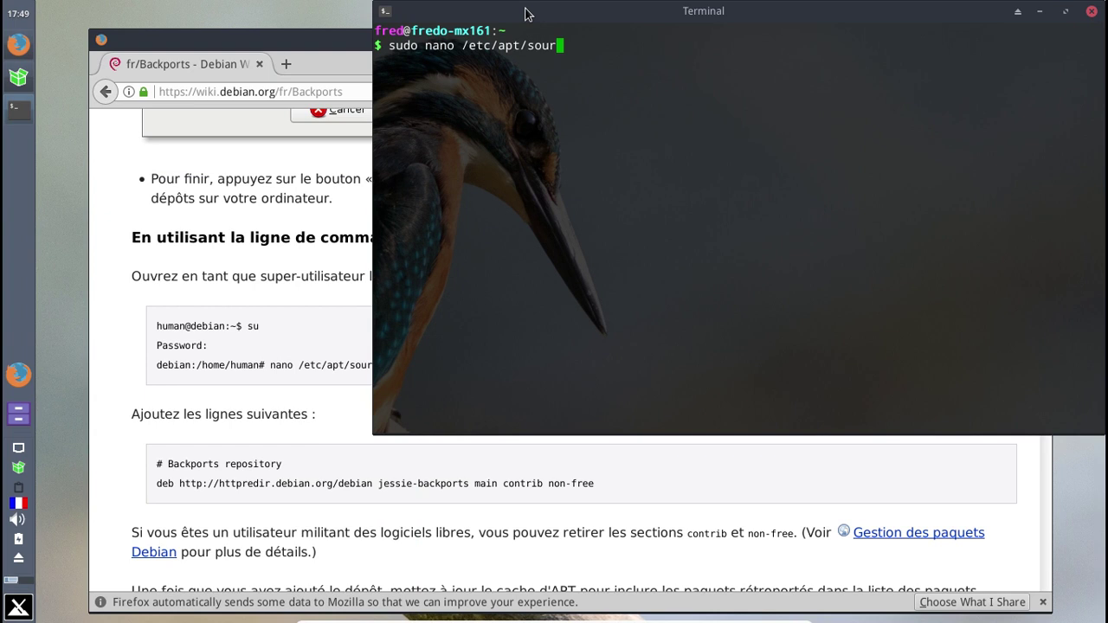
key(Tab)
text(ap)
key(BackSpace)
key(BackSpace)
key(BackSpace)
key(BackSpace)
key(BackSpace)
key(Return)
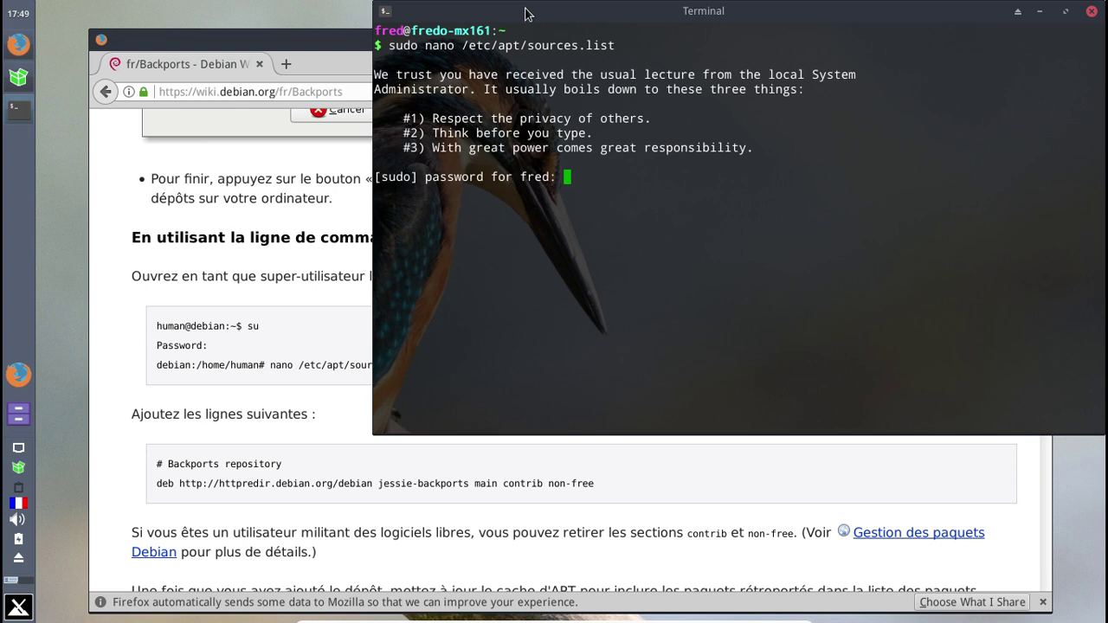
key(Return)
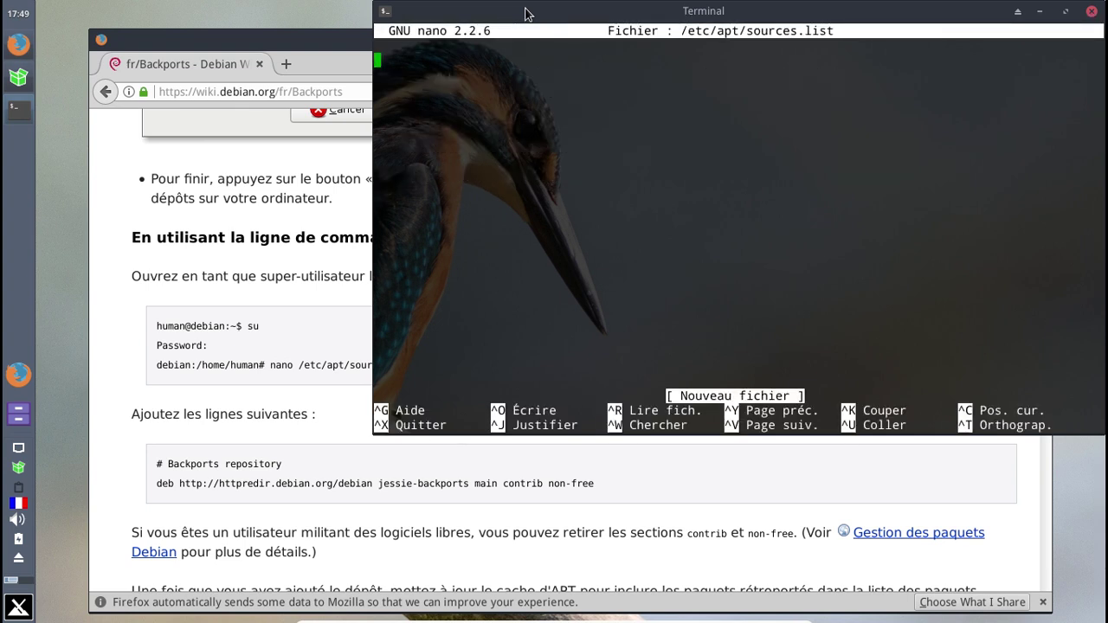
key(ctrl+x)
- Change into /etc/apt/sources.list.d, list its source files, and begin 'sudo nano debian.list'
text(cd /etc/apt/)
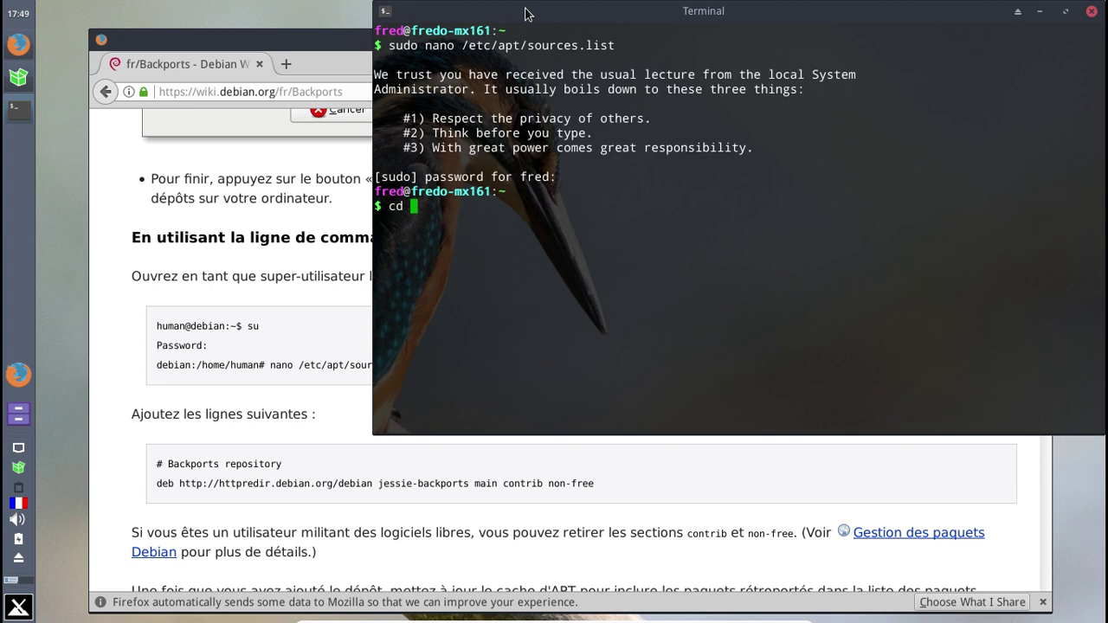
text(sou)
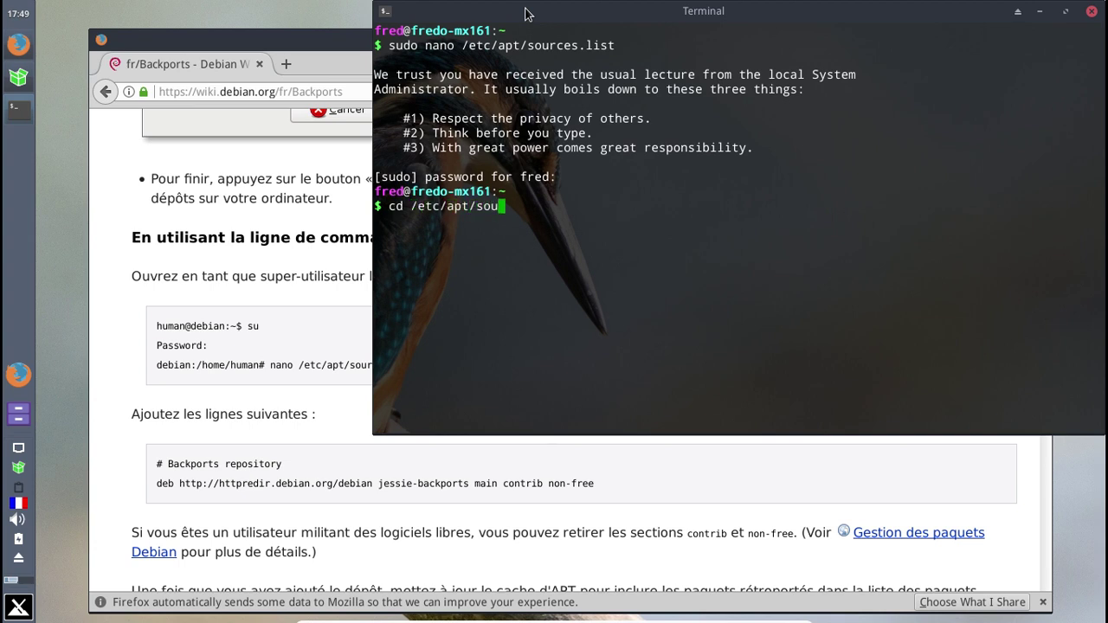
key(Tab)
key(Return)
text(ls)
key(Return)
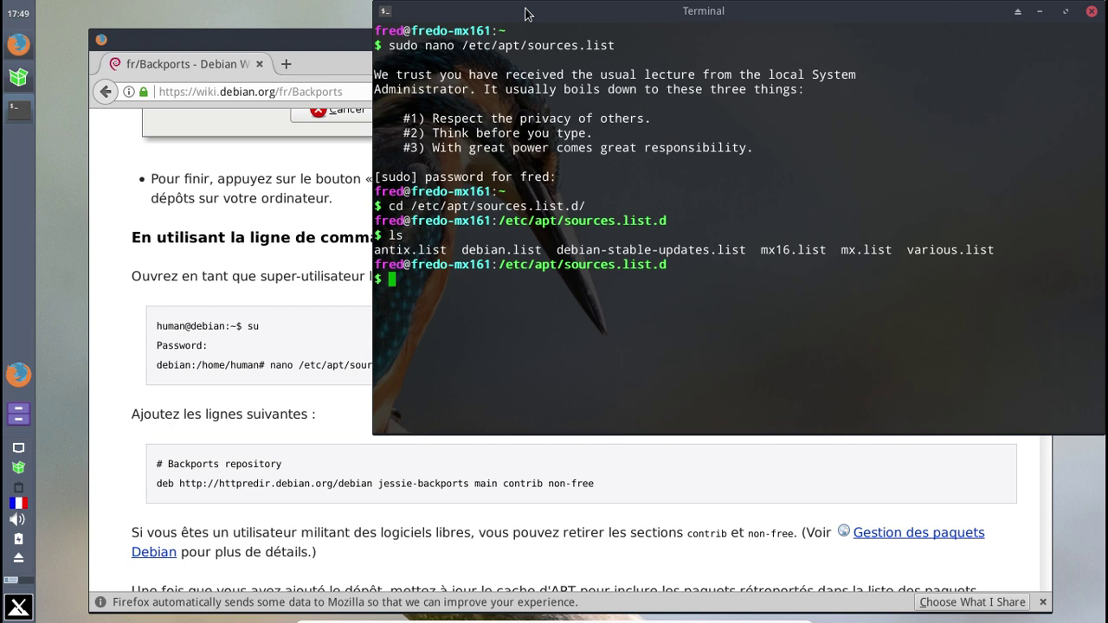
text(sudo nano debia)
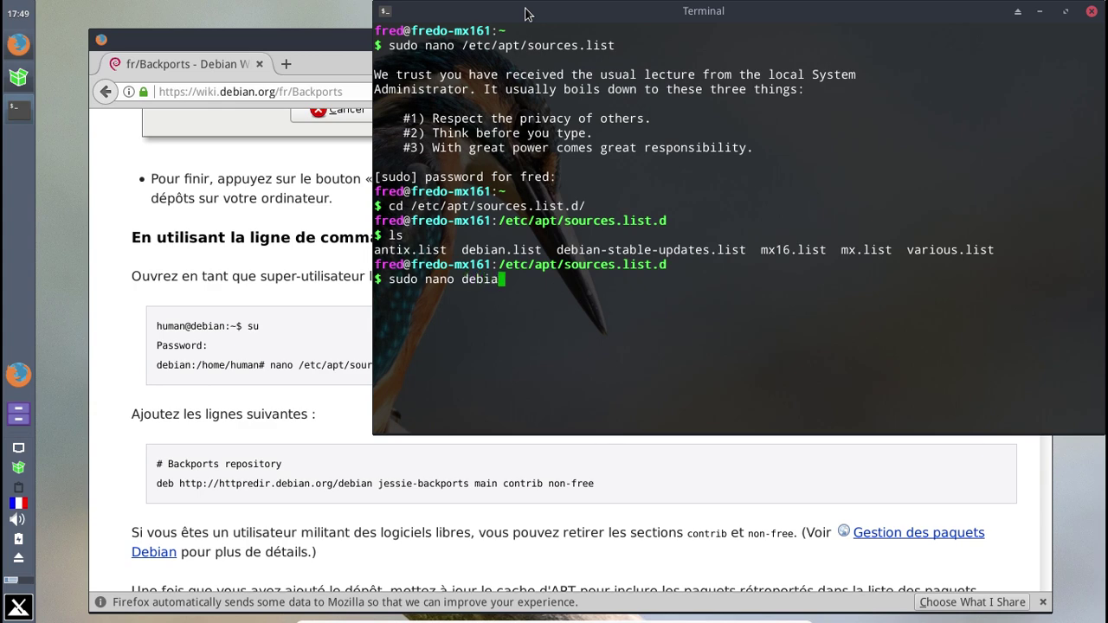
text(n.list)
- Uncomment the httpredir jessie-backports deb line in debian.list and save the file
key(Return)
key(Down)
key(Down)
key(Down)
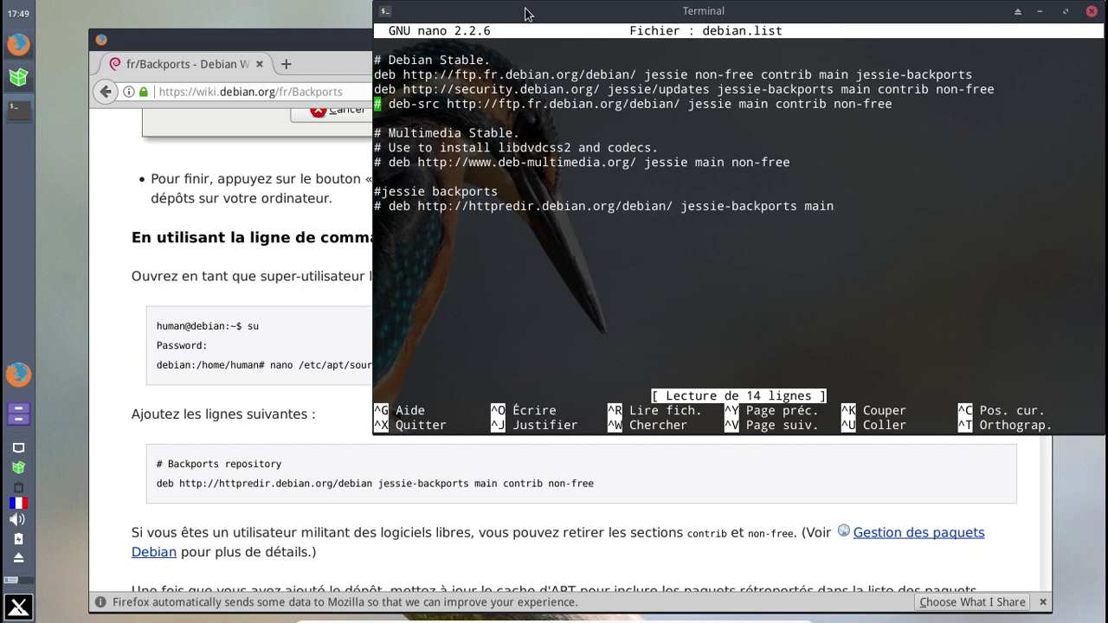
key(Down)
key(Down)
key(Down)
key(Down)
key(Down)
key(Down)
key(Down)
key(Delete)
key(Delete)
key(Return)
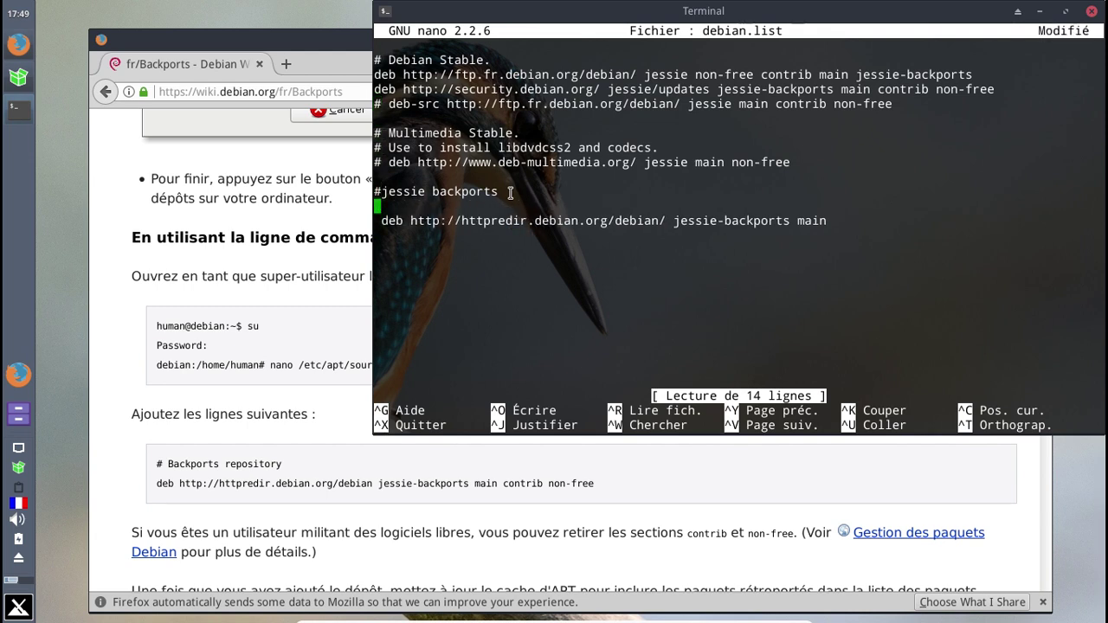
key(BackSpace)
key(Delete)
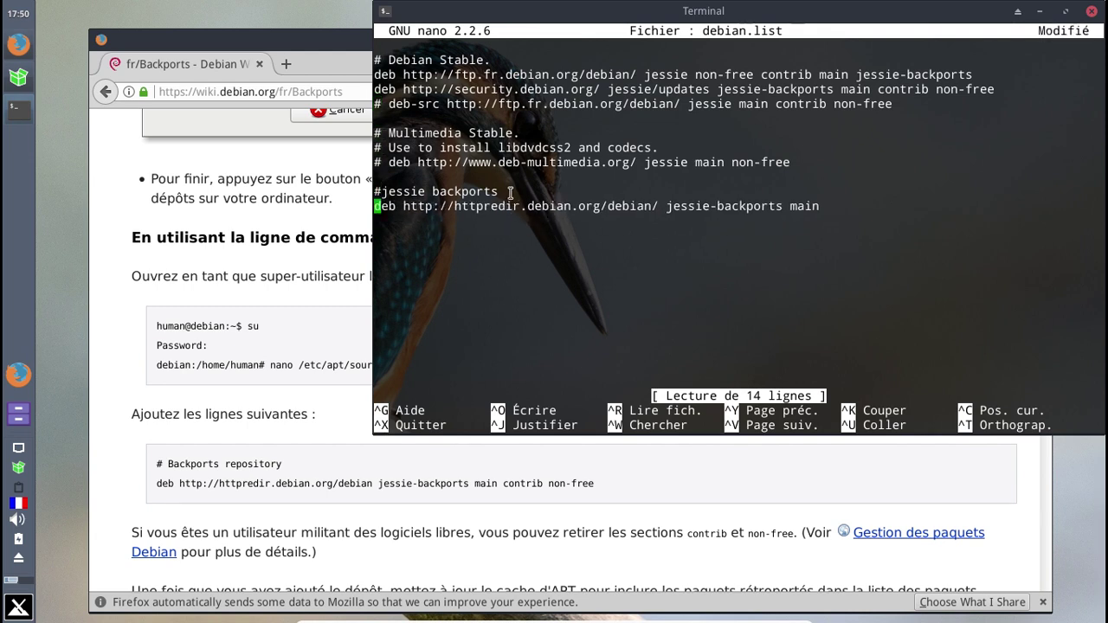
key(ctrl+x)
key(o)
key(Return)
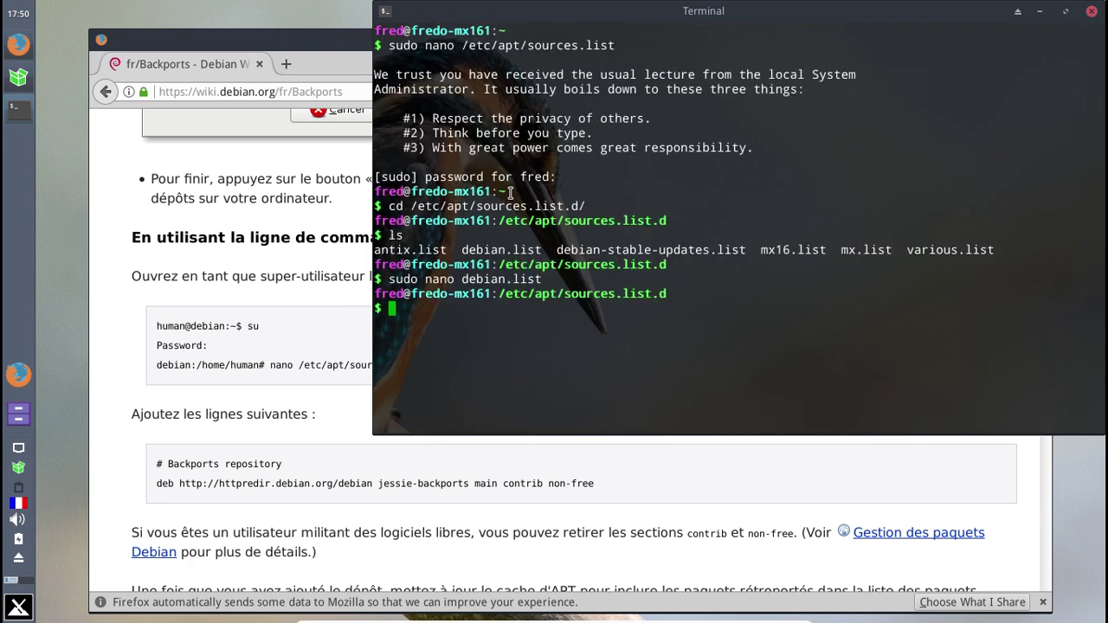
- Close the terminal, Firefox, the root permission notice and the finished dist-upgrade terminal
click(1092, 12)
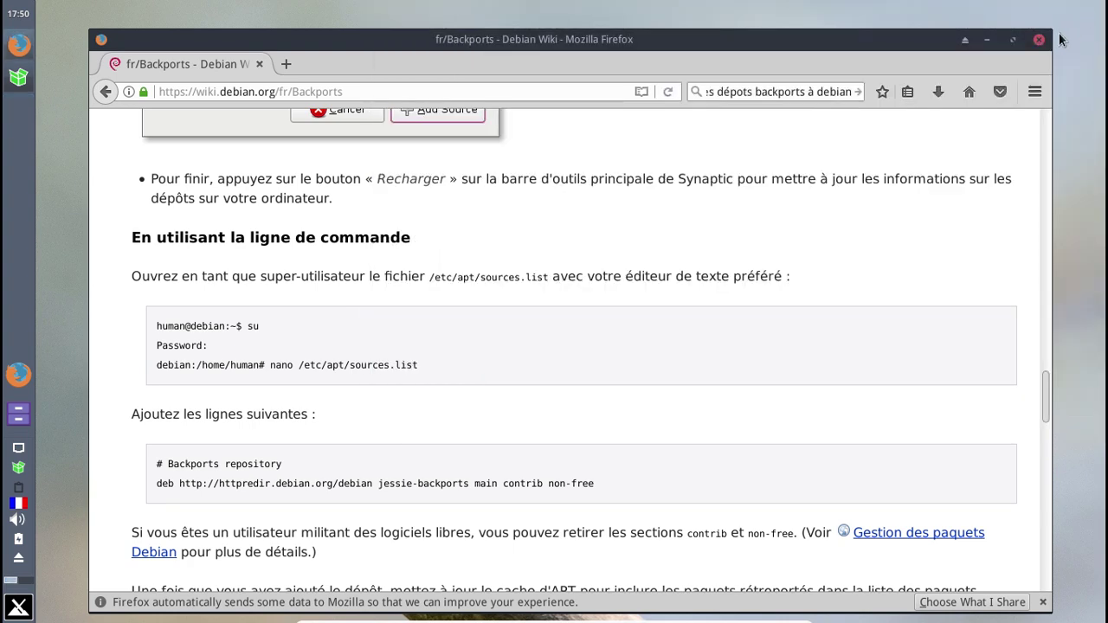
click(1041, 42)
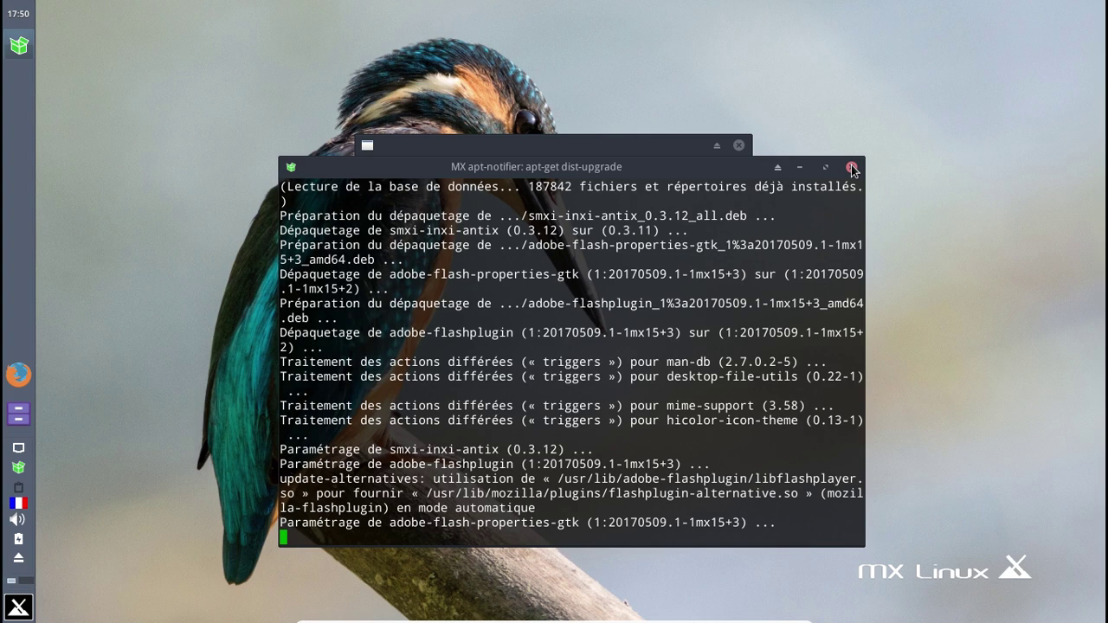
click(689, 146)
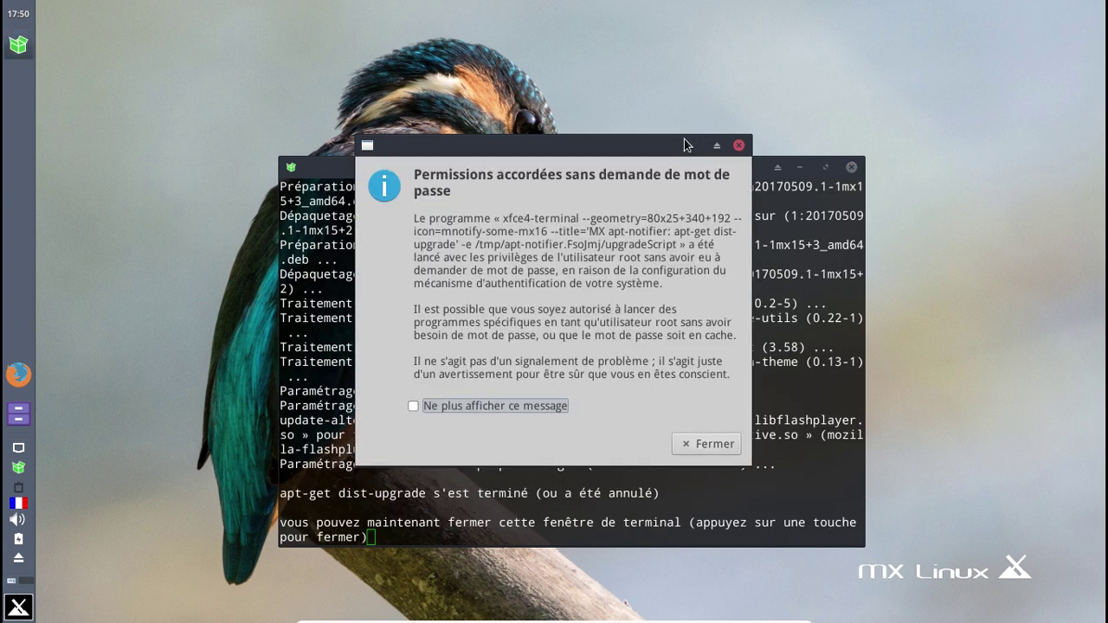
click(703, 444)
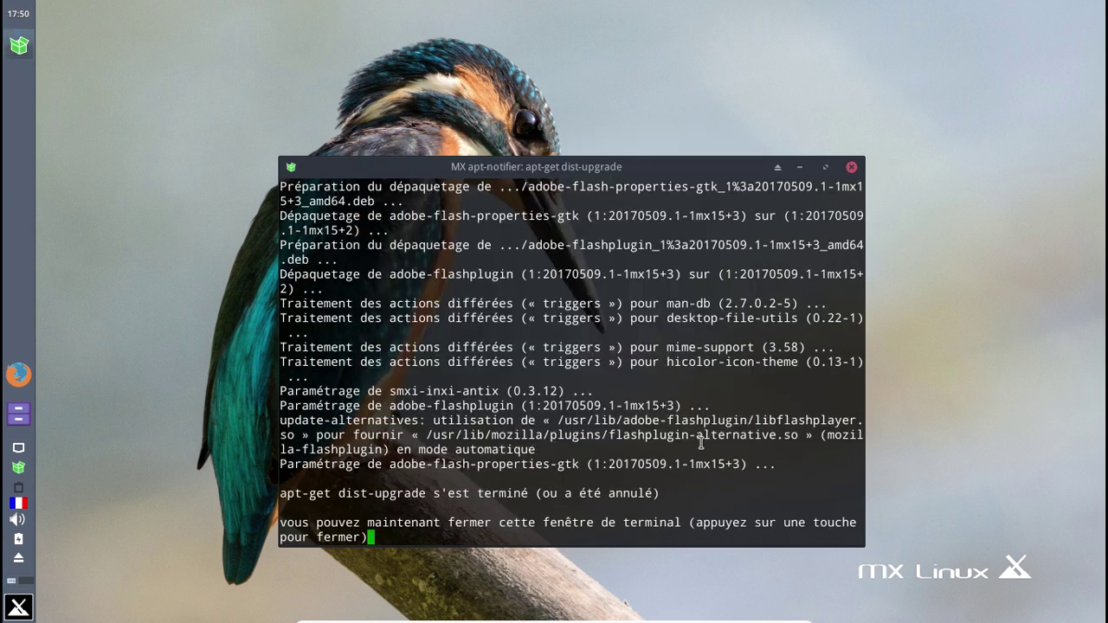
click(852, 167)
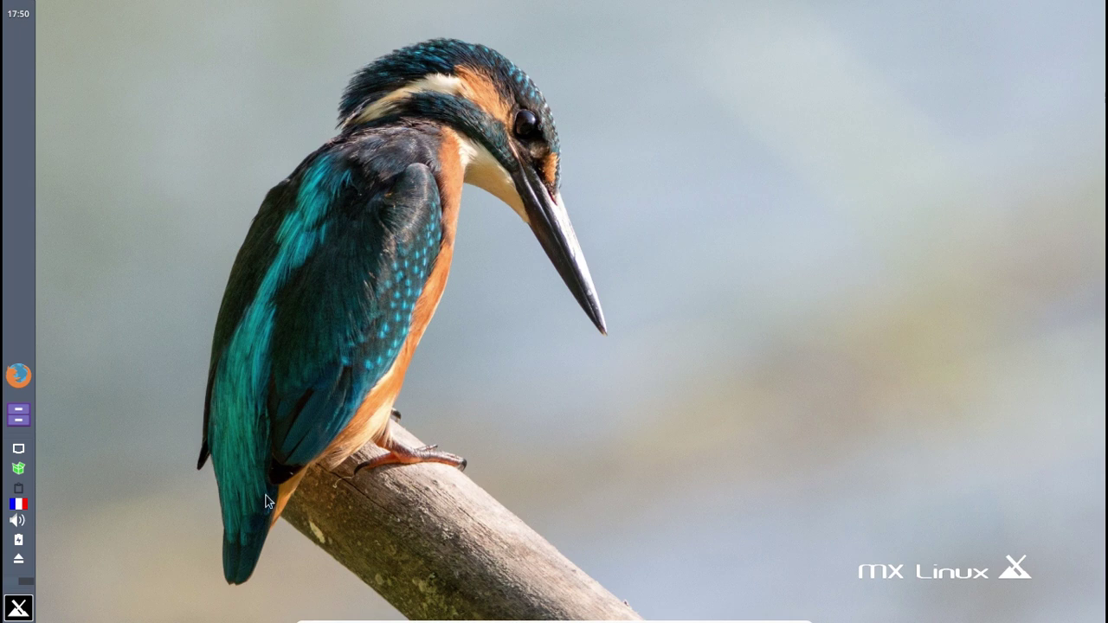
- Launch Synaptic from the menu with the root password and search for libreoffice
click(19, 608)
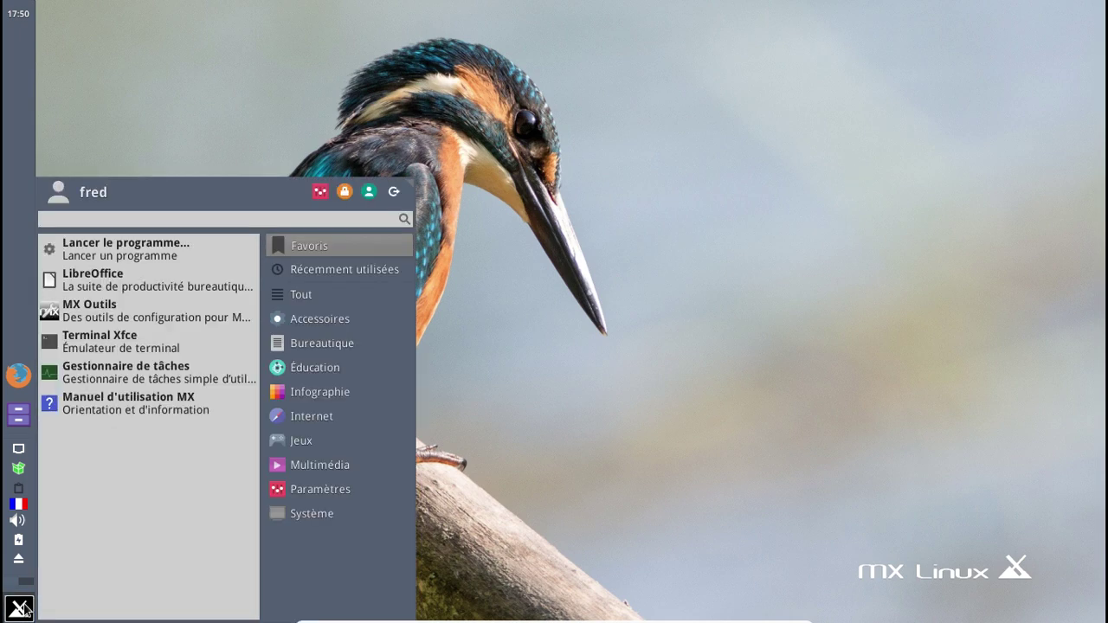
text(syna)
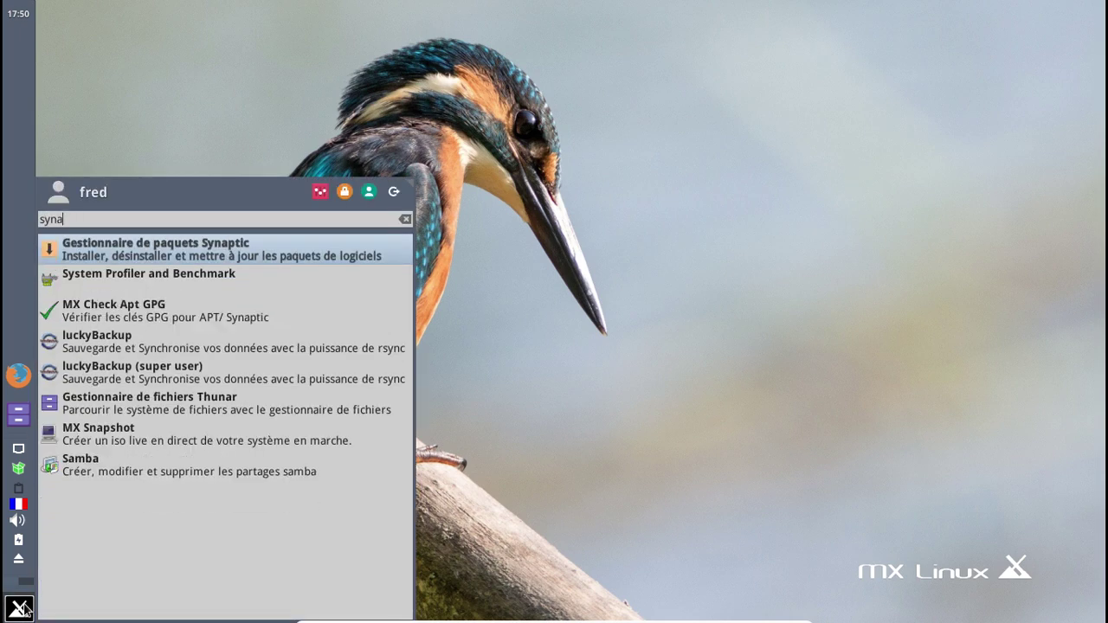
text(ptic)
key(Return)
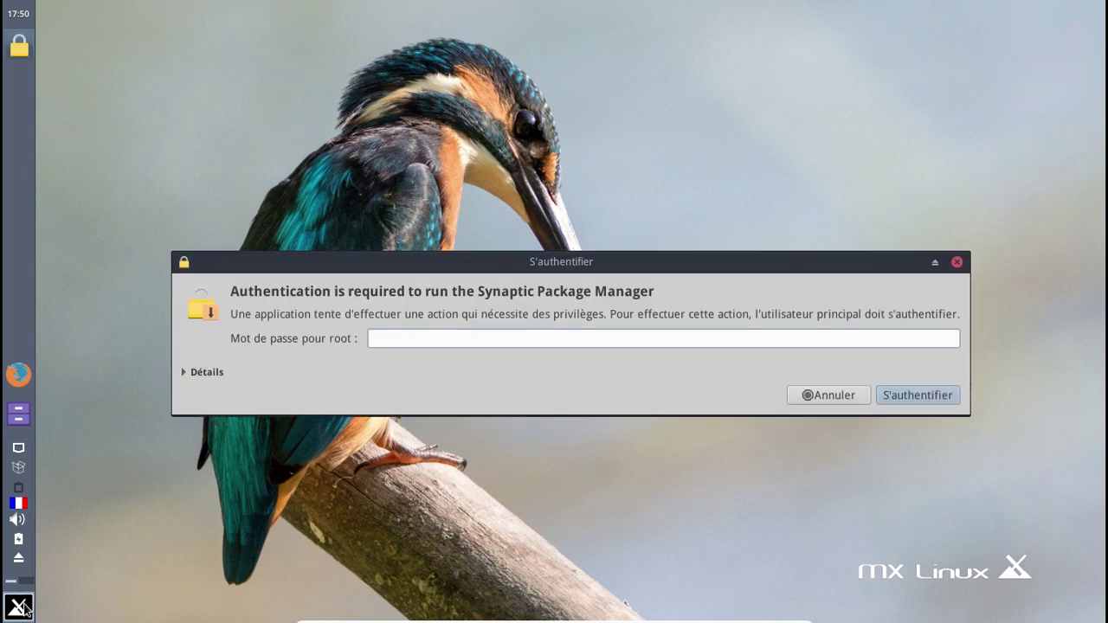
text(root)
key(Return)
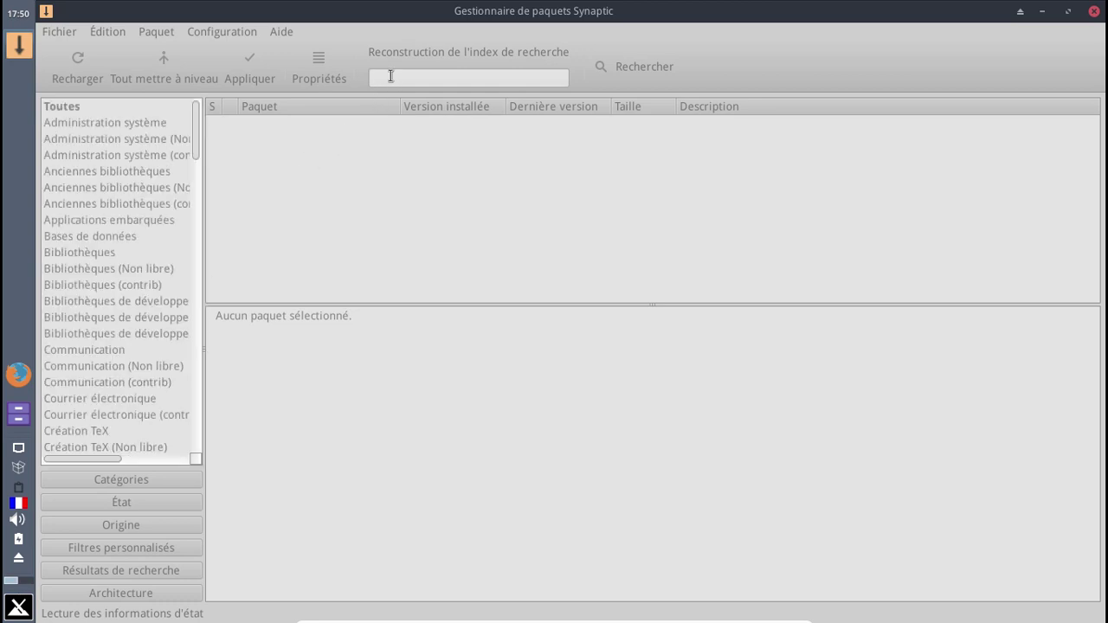
text(lib)
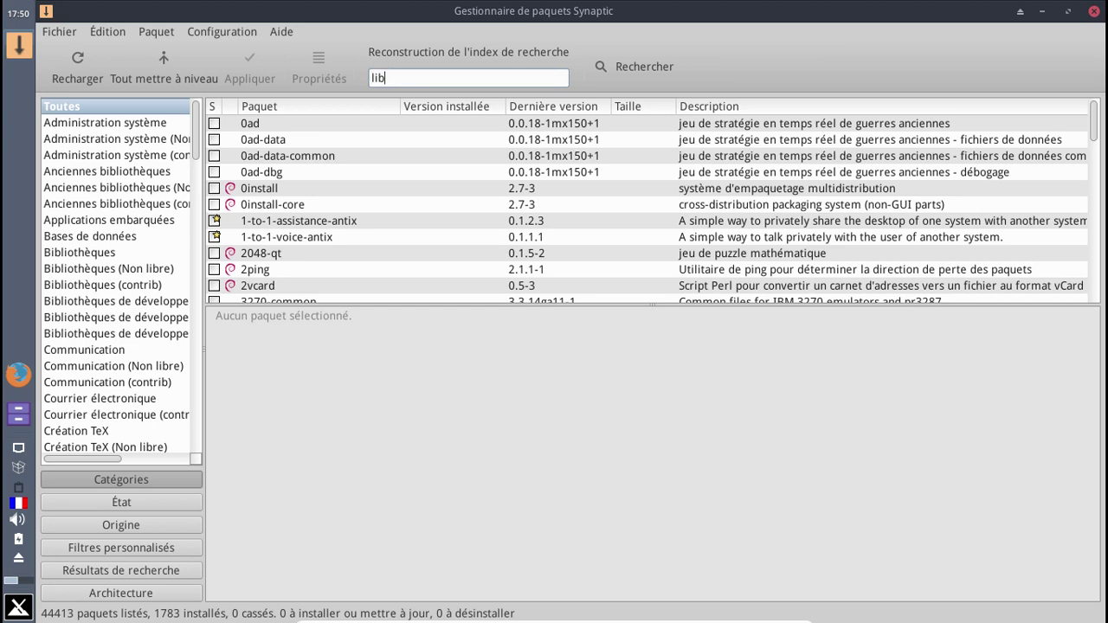
text(reoffice)
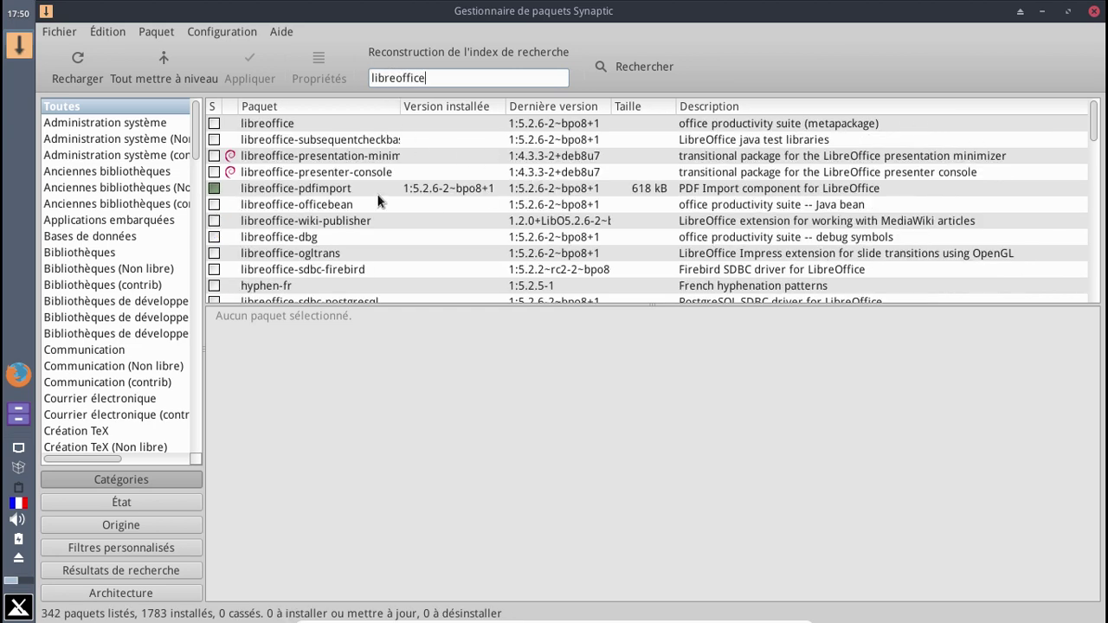
drag(1090, 138, 1097, 111)
- Reload Synaptic's package information and dismiss the index download error
click(99, 66)
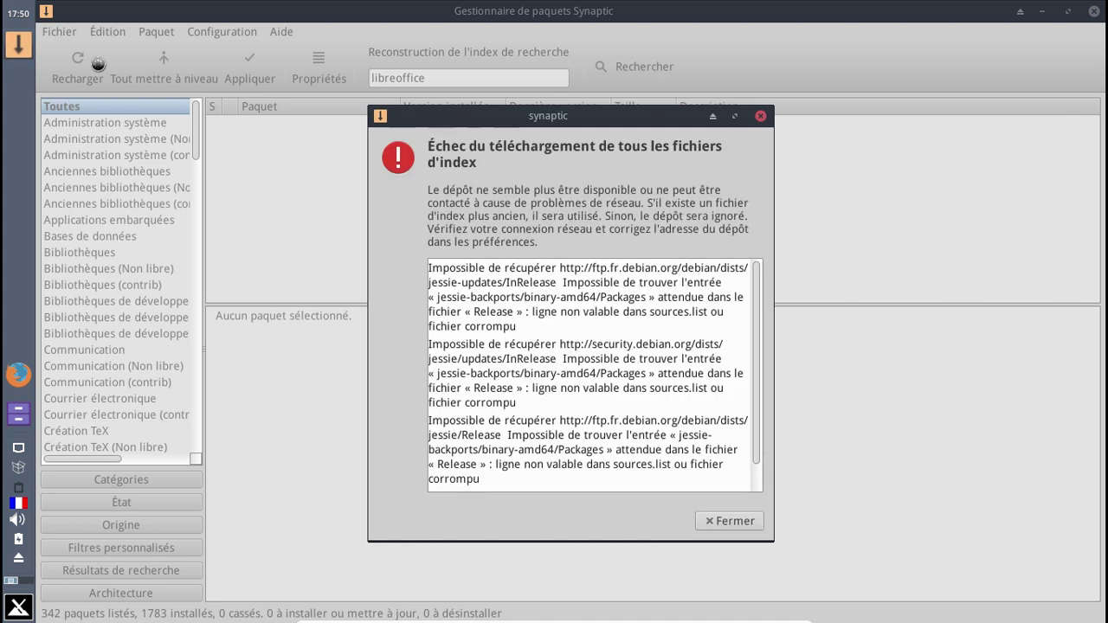
click(727, 523)
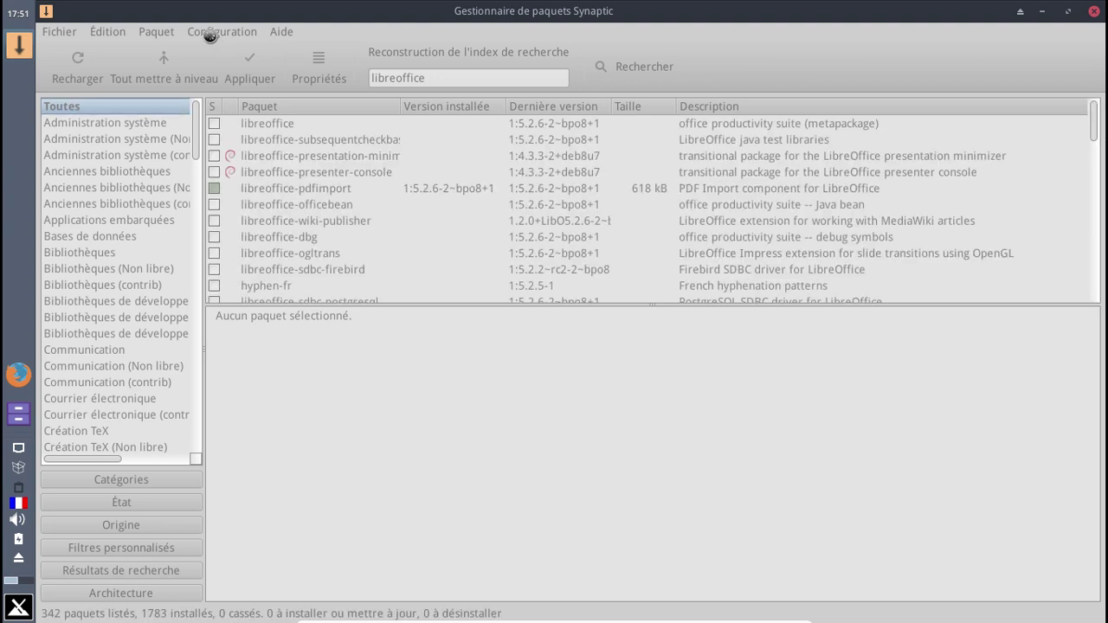
- In Synaptic's repositories settings, remove jessie-backports from the ftp.fr jessie-updates entry
click(210, 35)
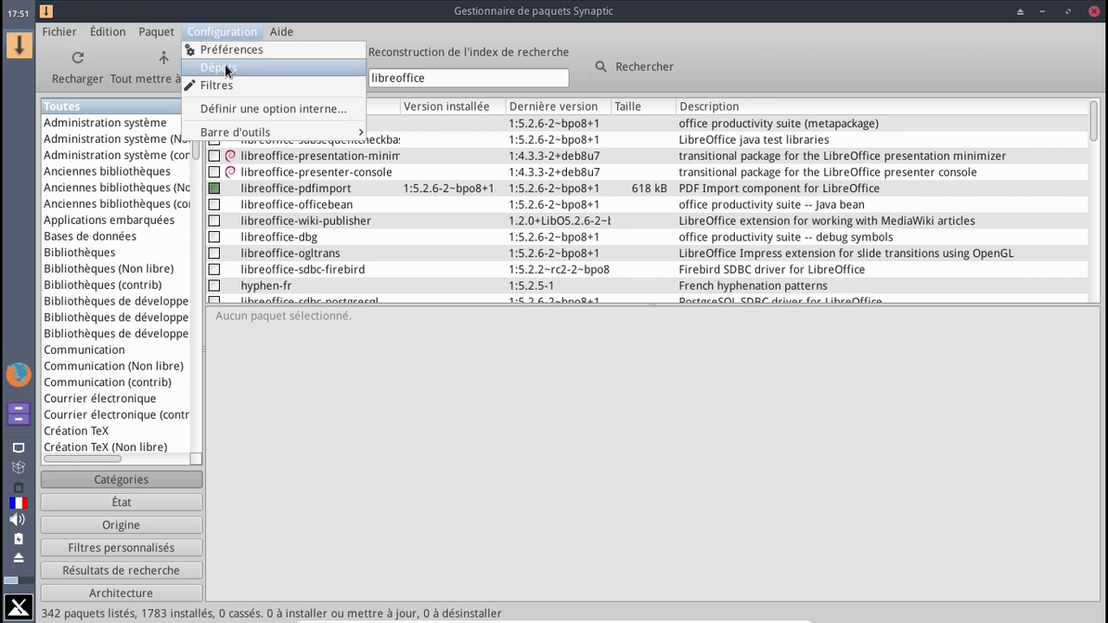
click(225, 66)
scroll(609, 287, down, 3)
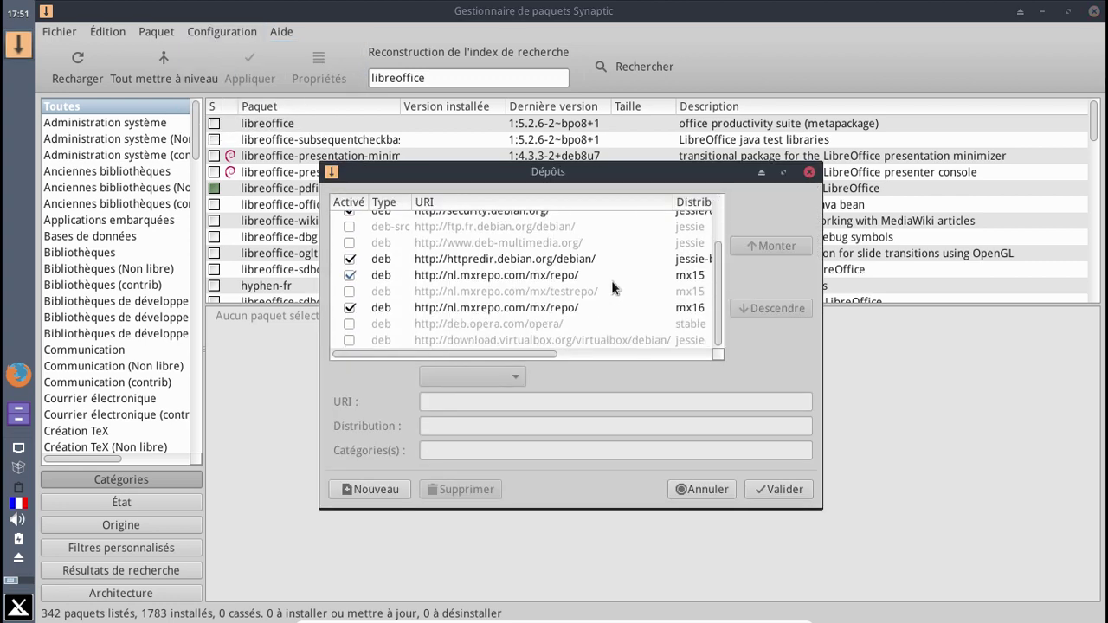
scroll(611, 280, up, 3)
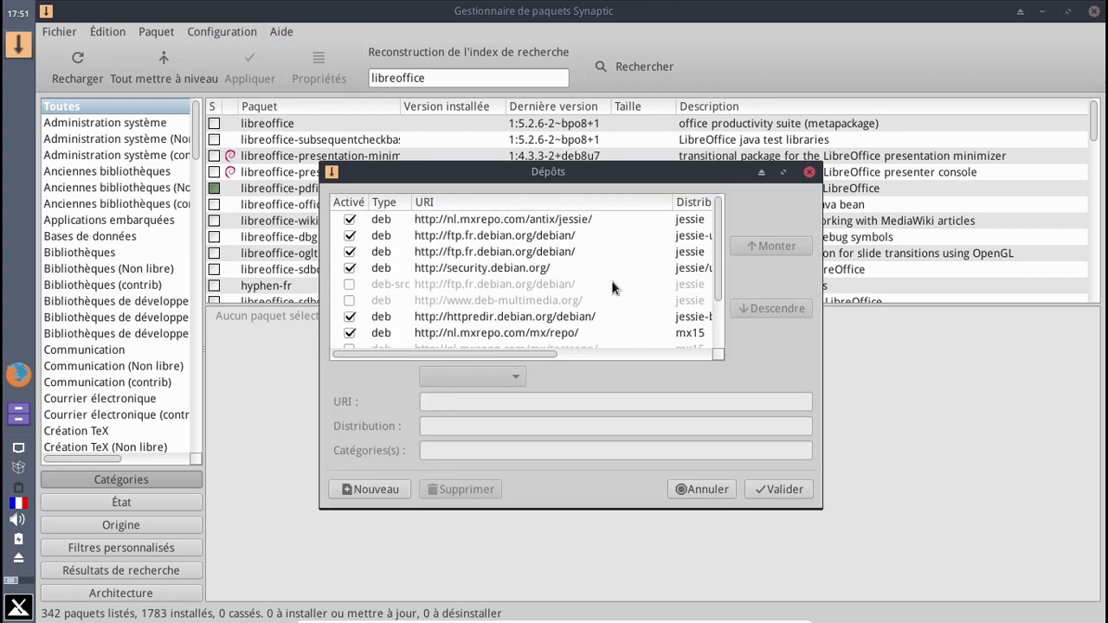
click(575, 236)
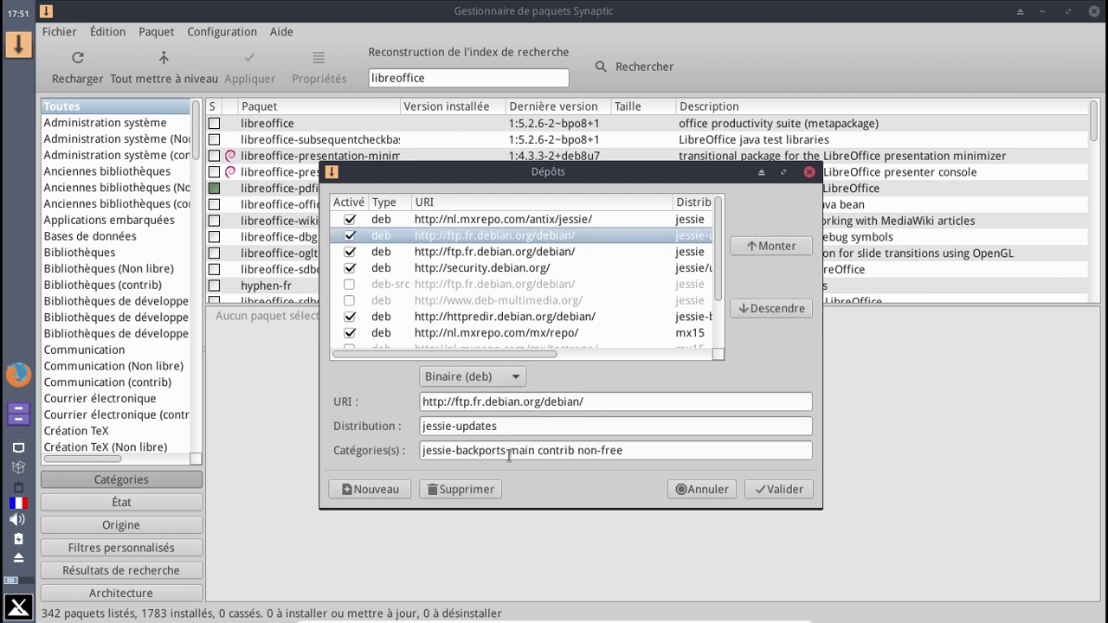
drag(509, 451, 403, 456)
key(BackSpace)
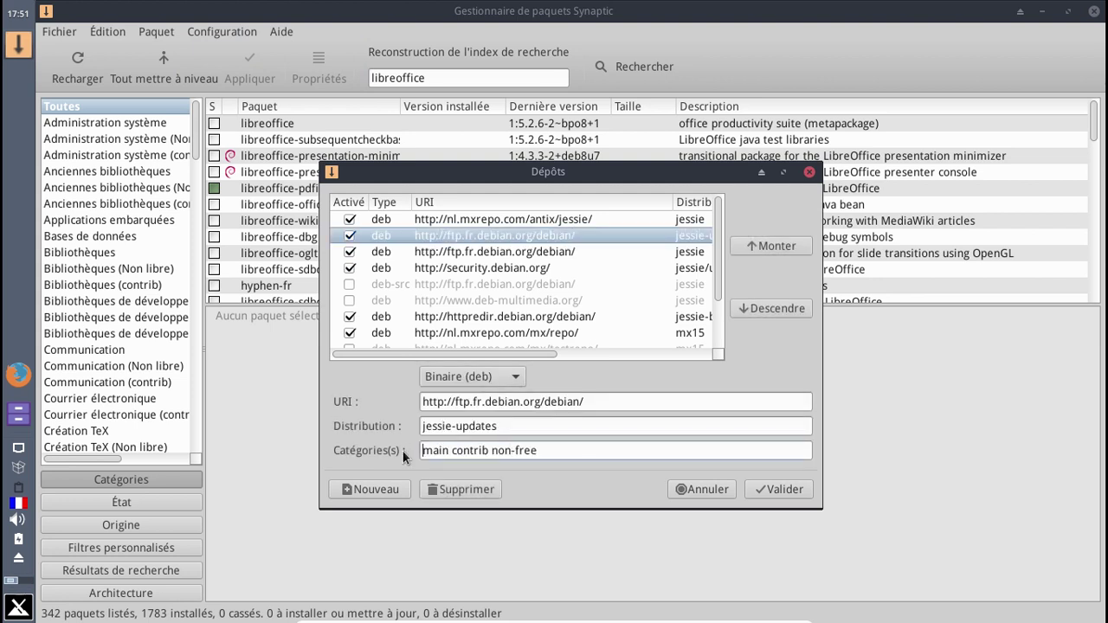
- Remove jessie-backports from the ftp.fr jessie and security.debian.org entries, save, and reload
click(522, 252)
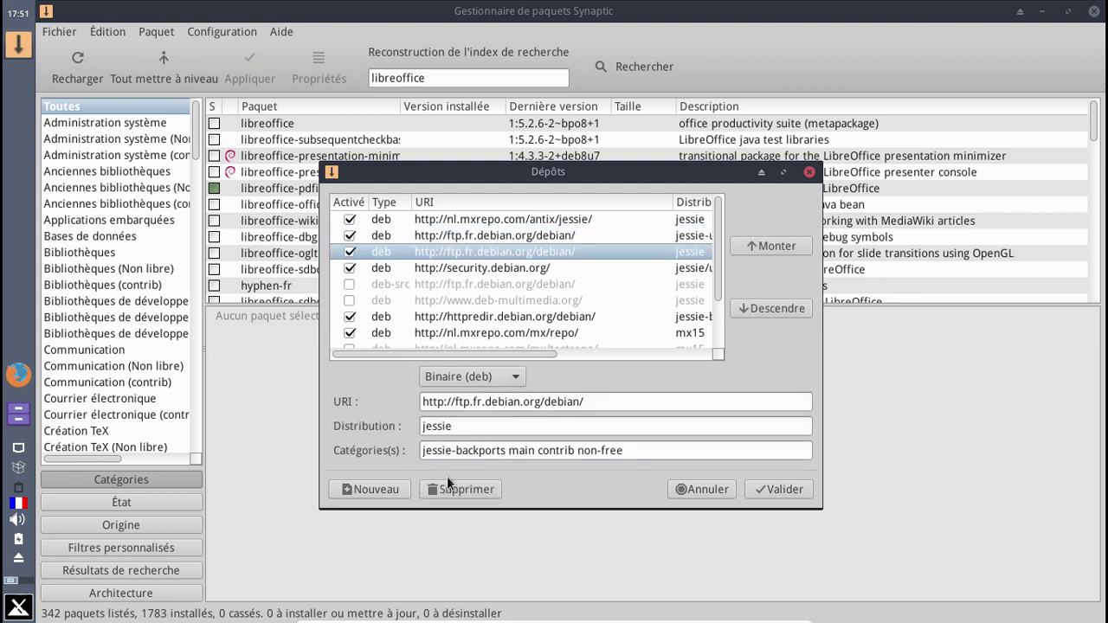
drag(506, 450, 387, 452)
key(BackSpace)
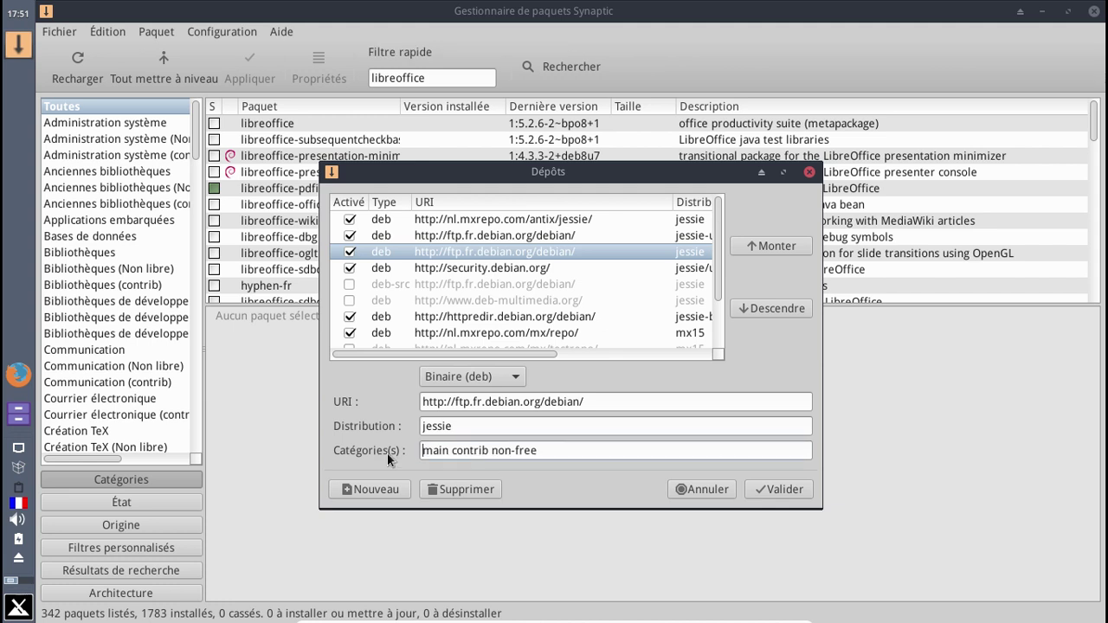
click(524, 268)
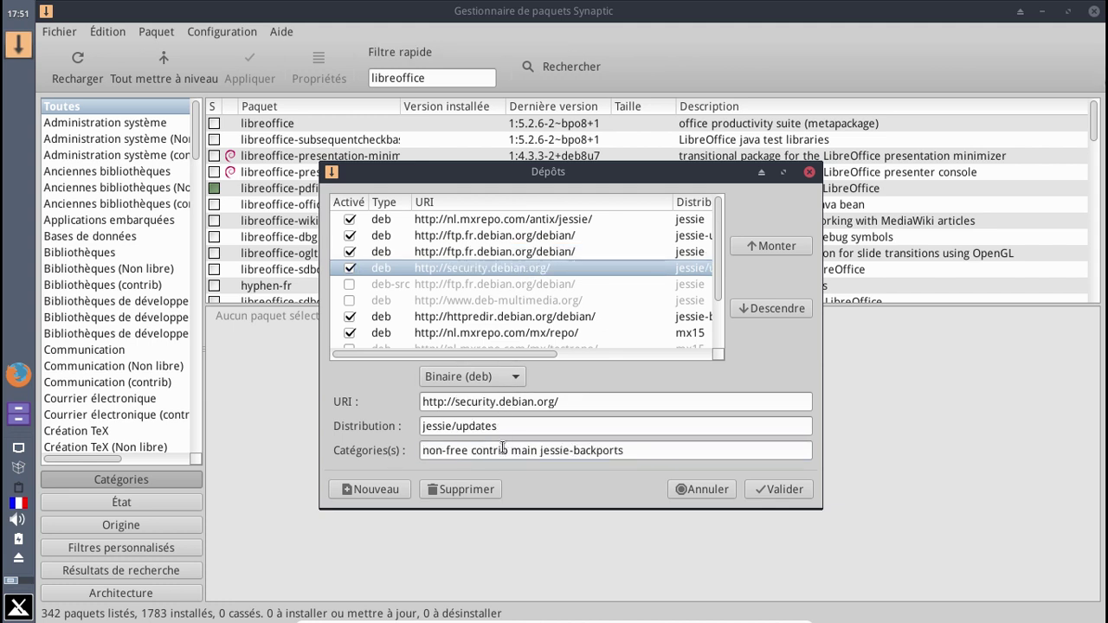
drag(541, 450, 633, 449)
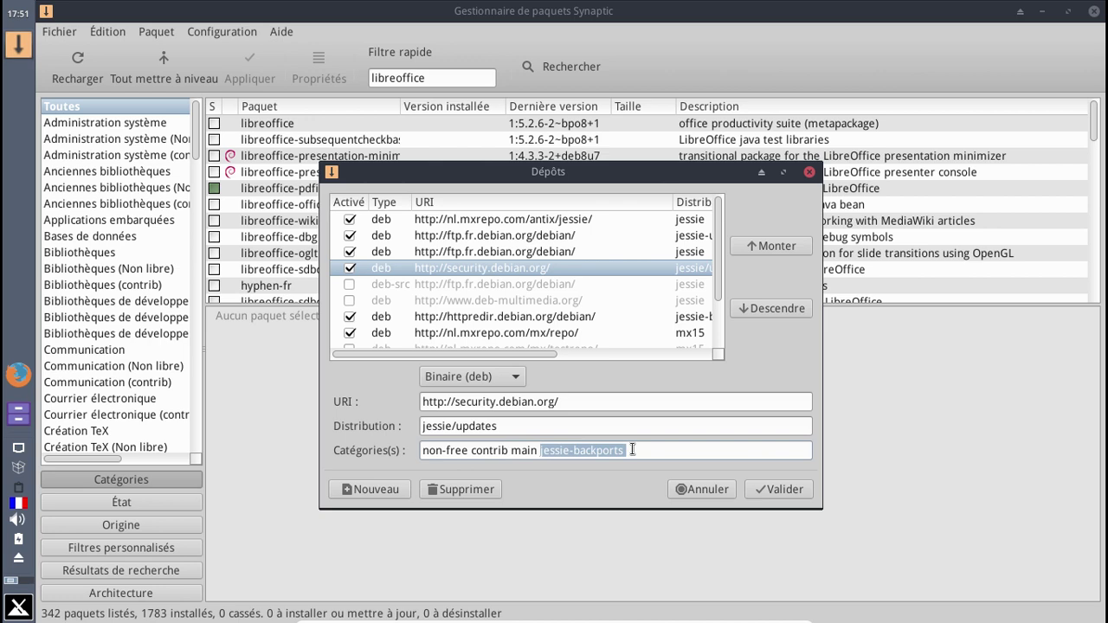
key(BackSpace)
click(789, 490)
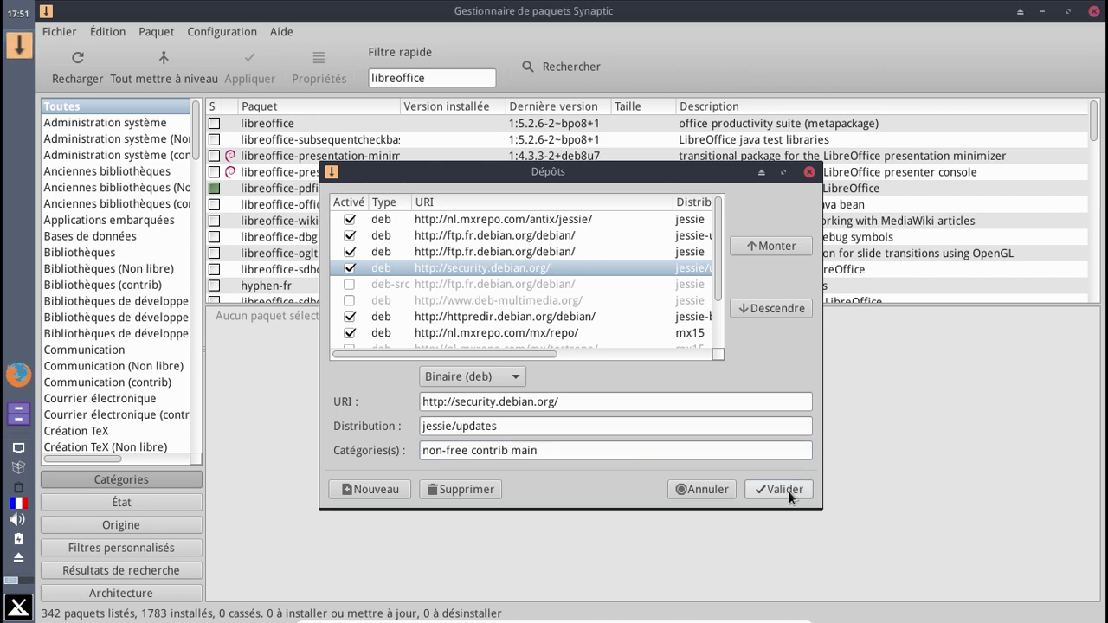
click(82, 61)
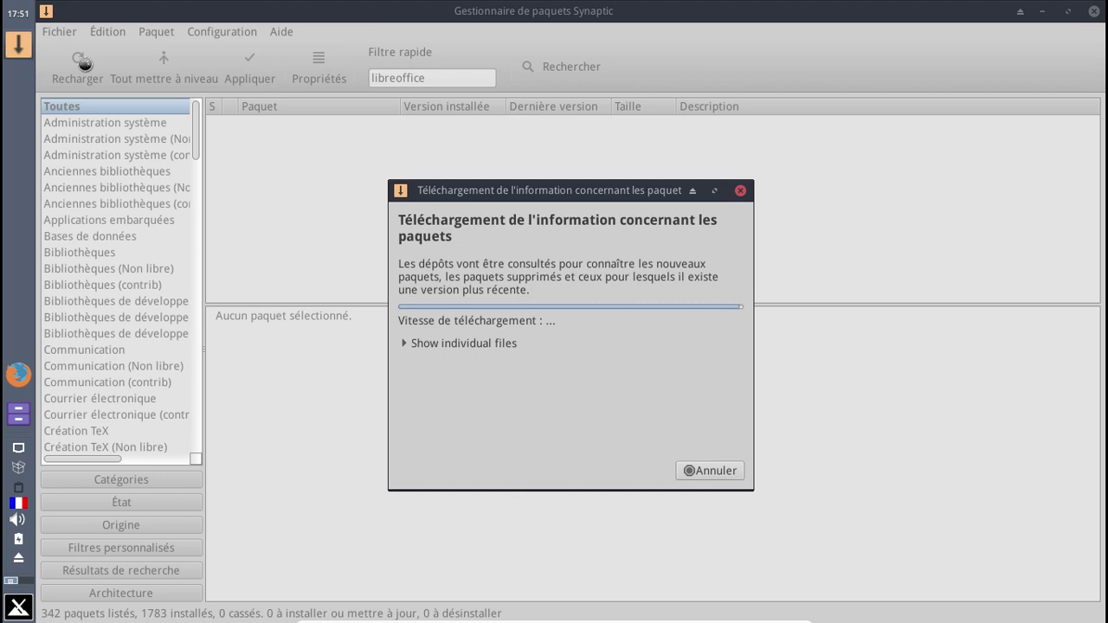
- Show the individual files being downloaded while the package information reloads
click(403, 345)
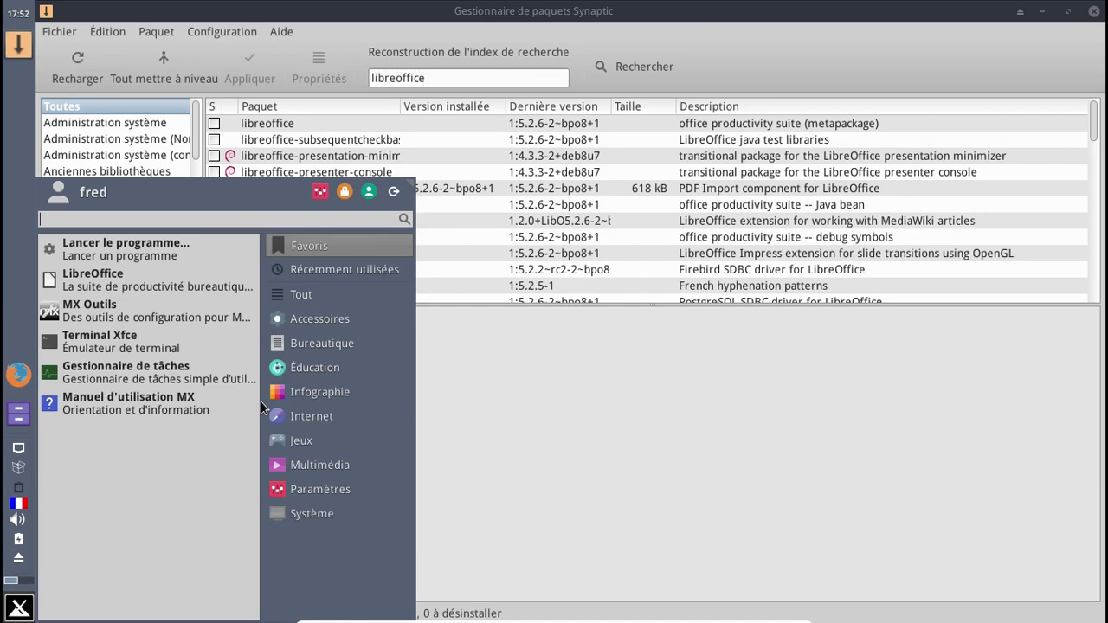
- Check the running kernel with uname -a (4.7.0-0.bpo.1-amd64), then close the terminal
click(138, 342)
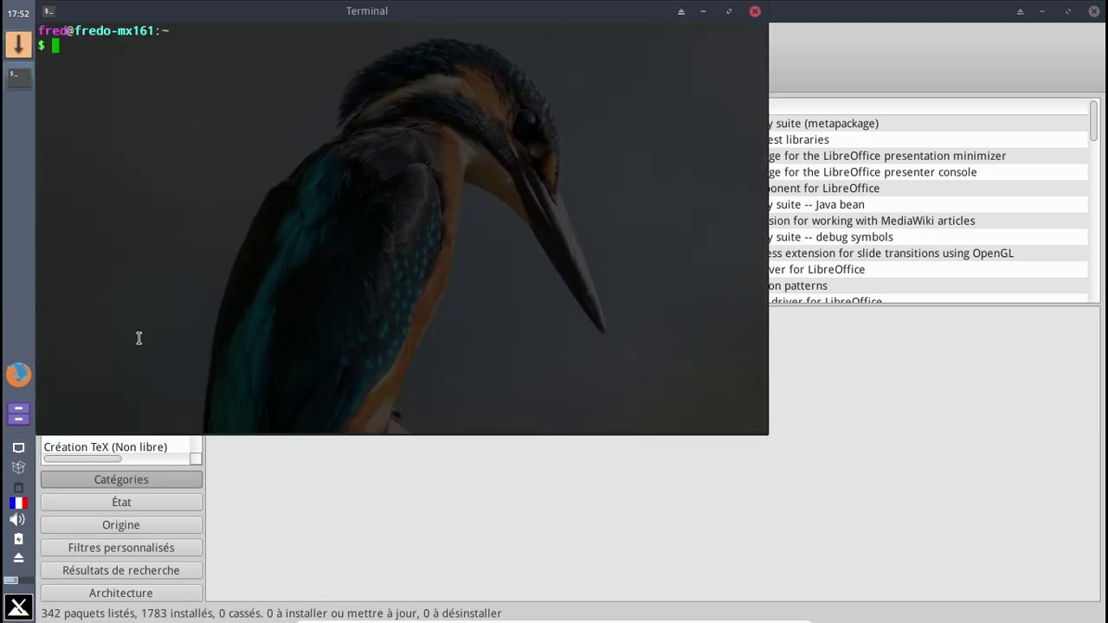
text(uname -a)
key(Return)
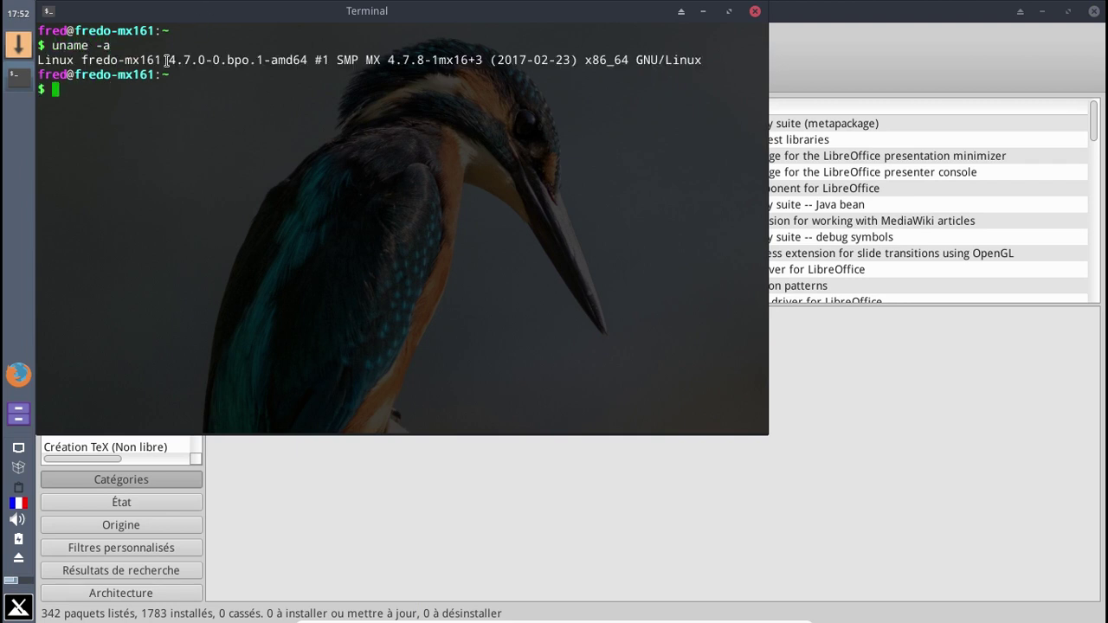
drag(163, 60, 308, 59)
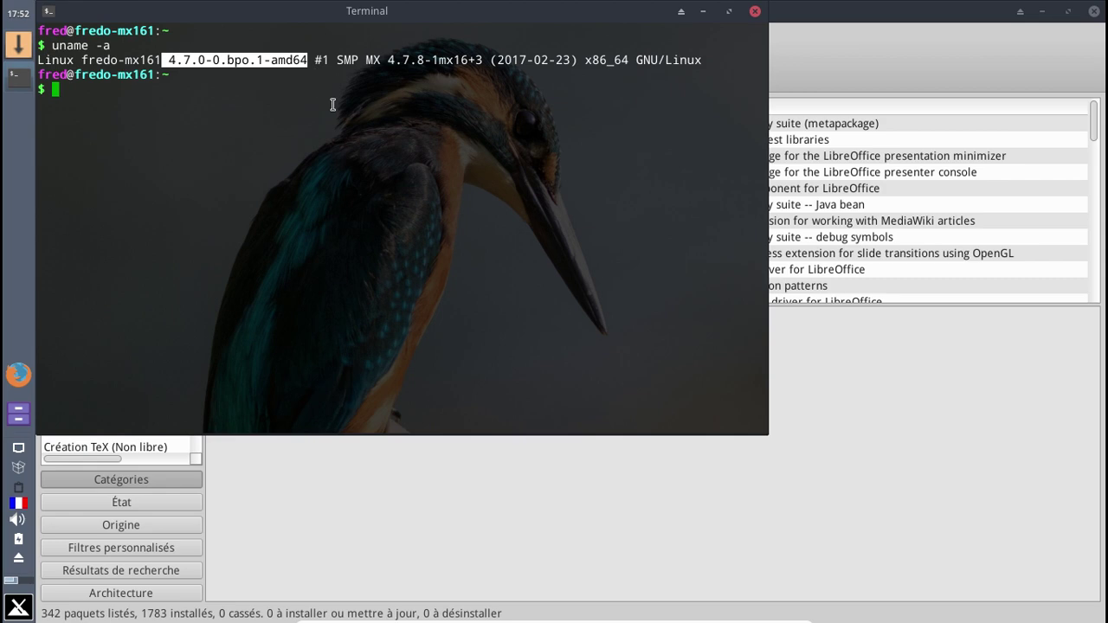
click(755, 11)
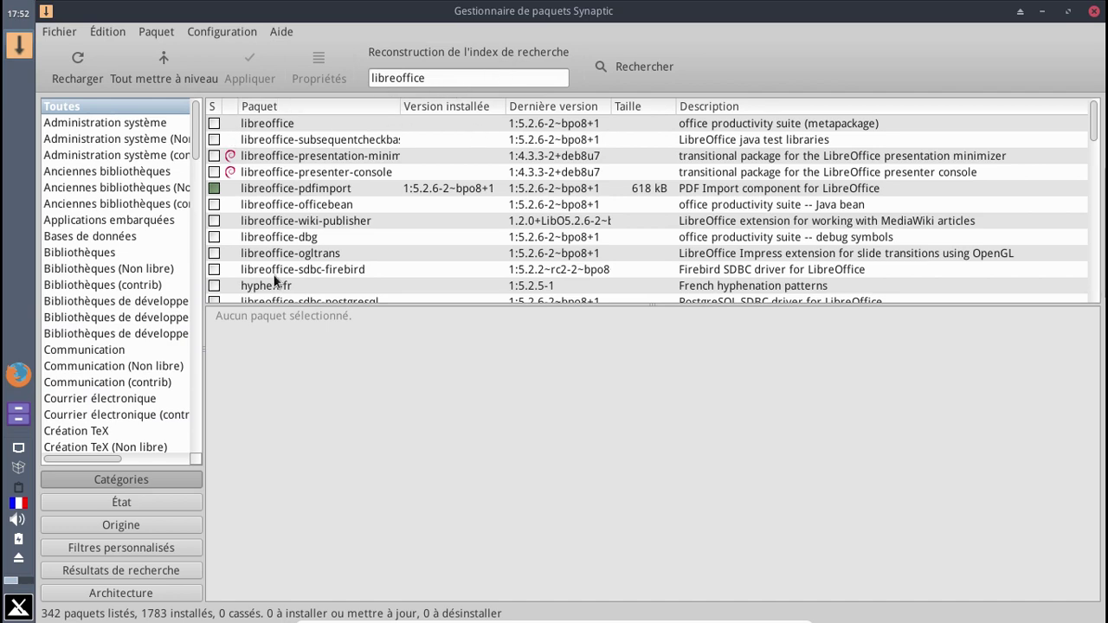
- Search for libreoffice-l10n-fr and install the French LibreOffice translations package
click(107, 503)
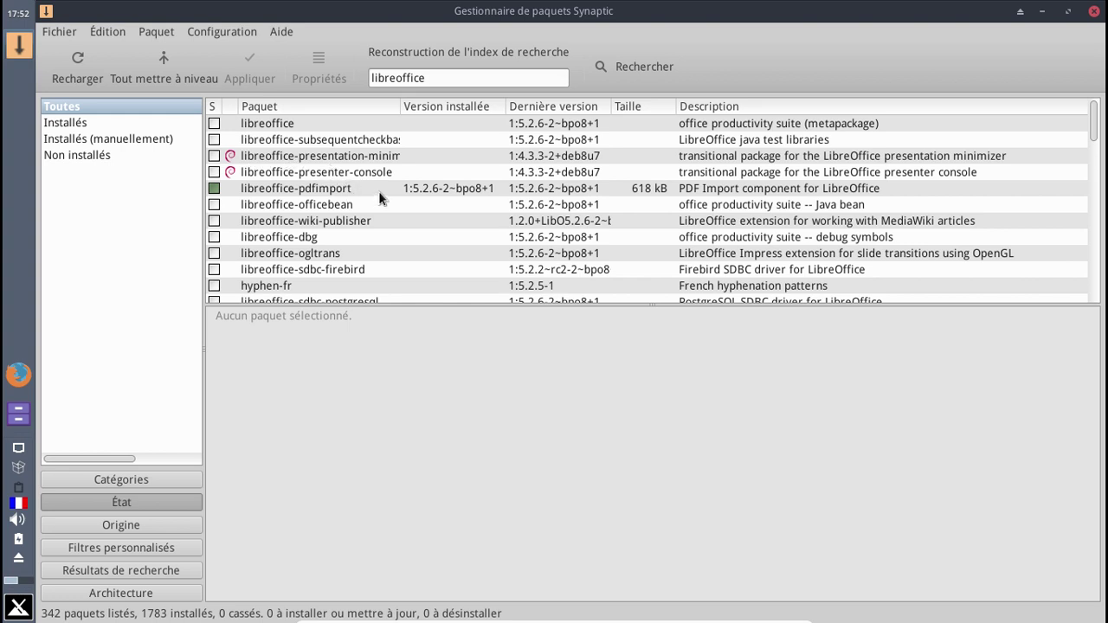
click(443, 77)
text(-l10n-f)
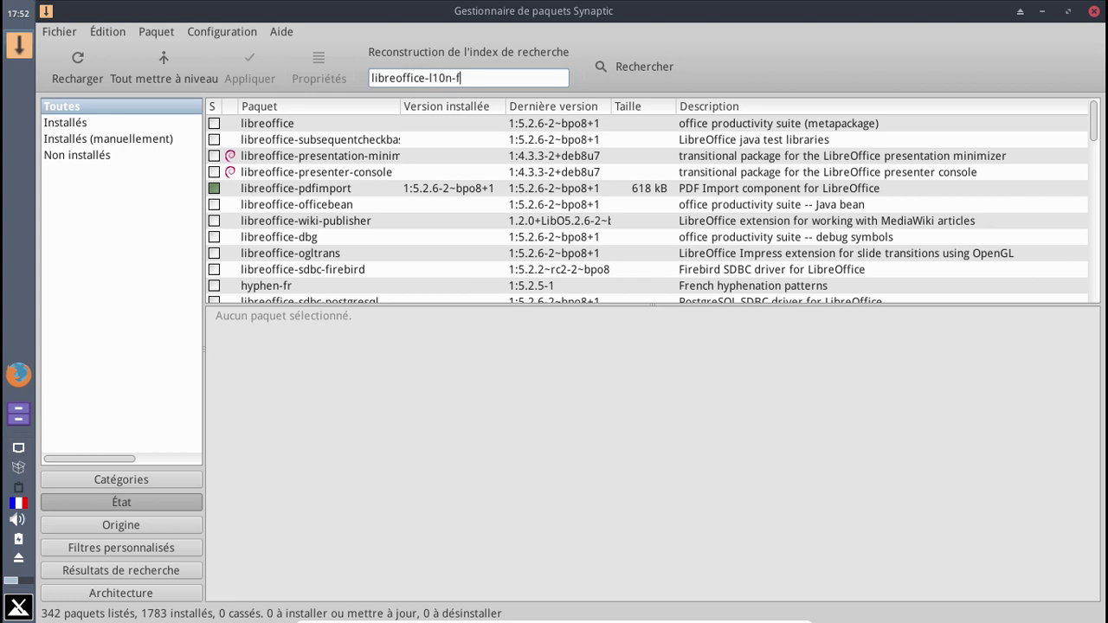
text(r)
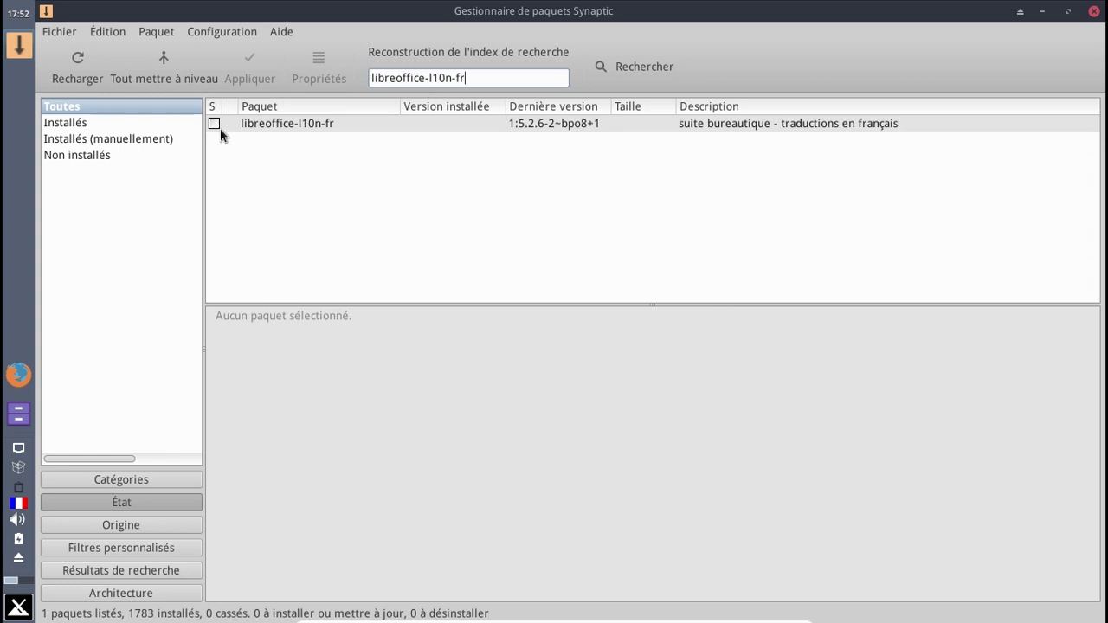
click(214, 123)
click(251, 141)
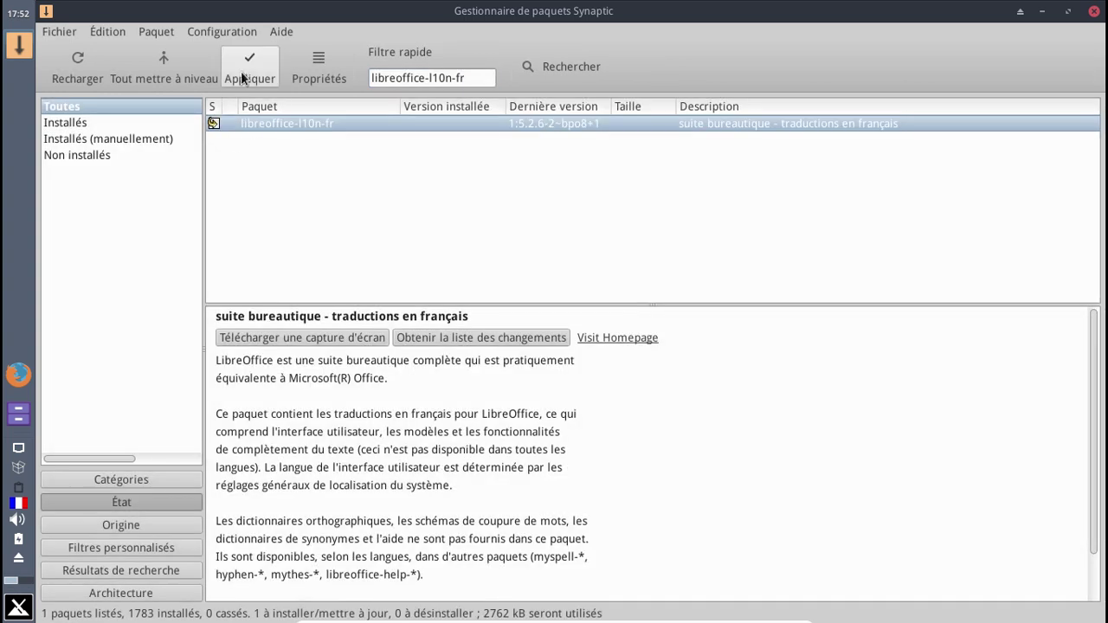
click(244, 76)
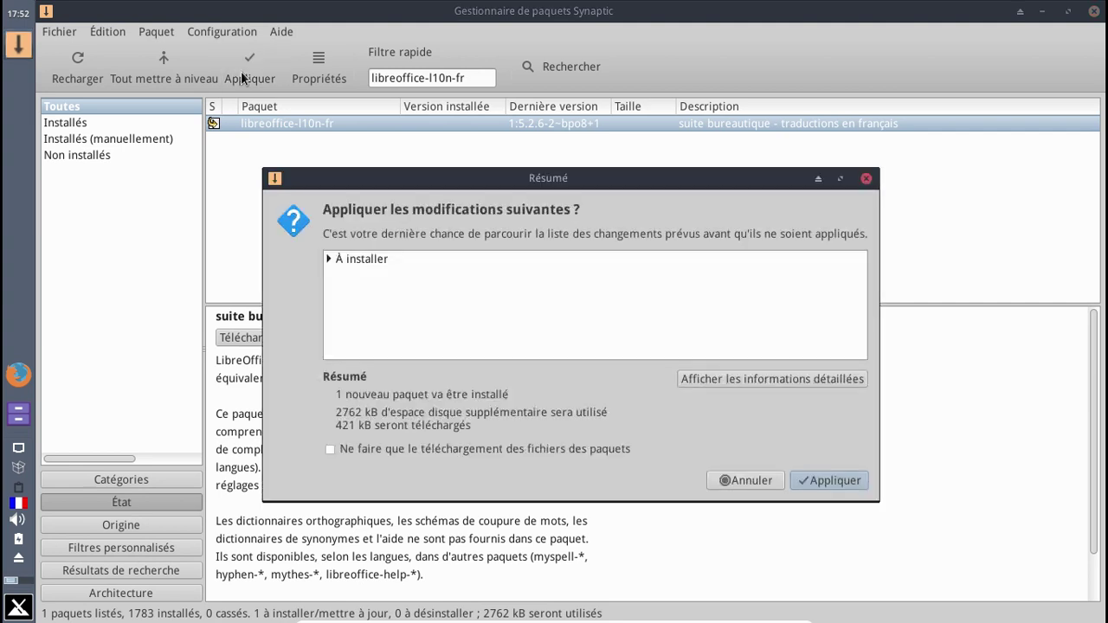
click(819, 476)
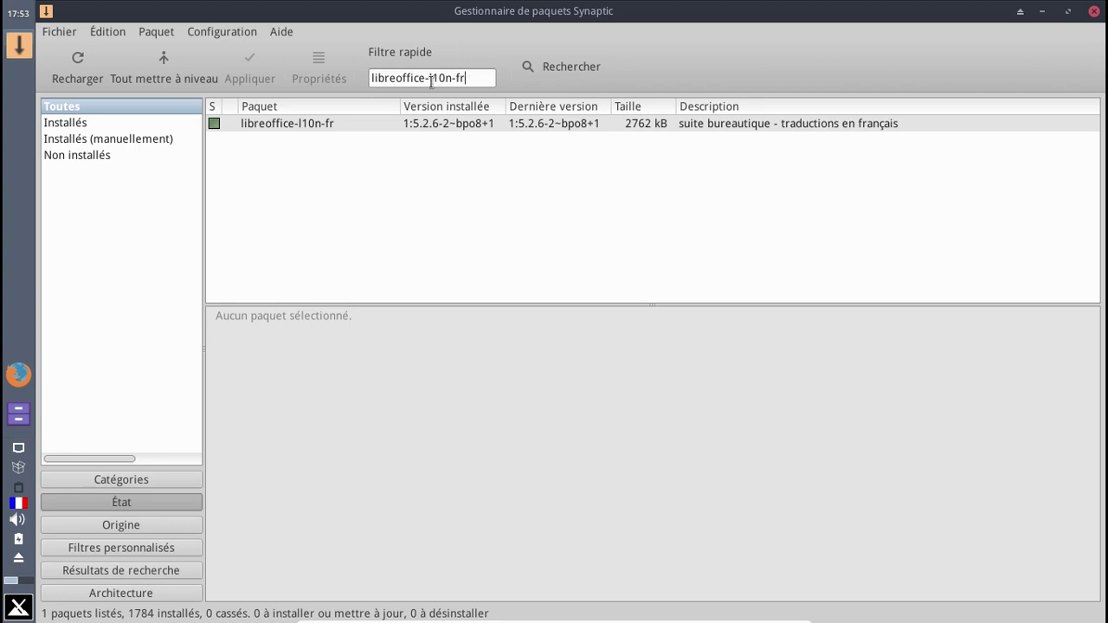
- Replace the filter with 'firefox' and browse the Firefox packages and language packs
triple_click(431, 82)
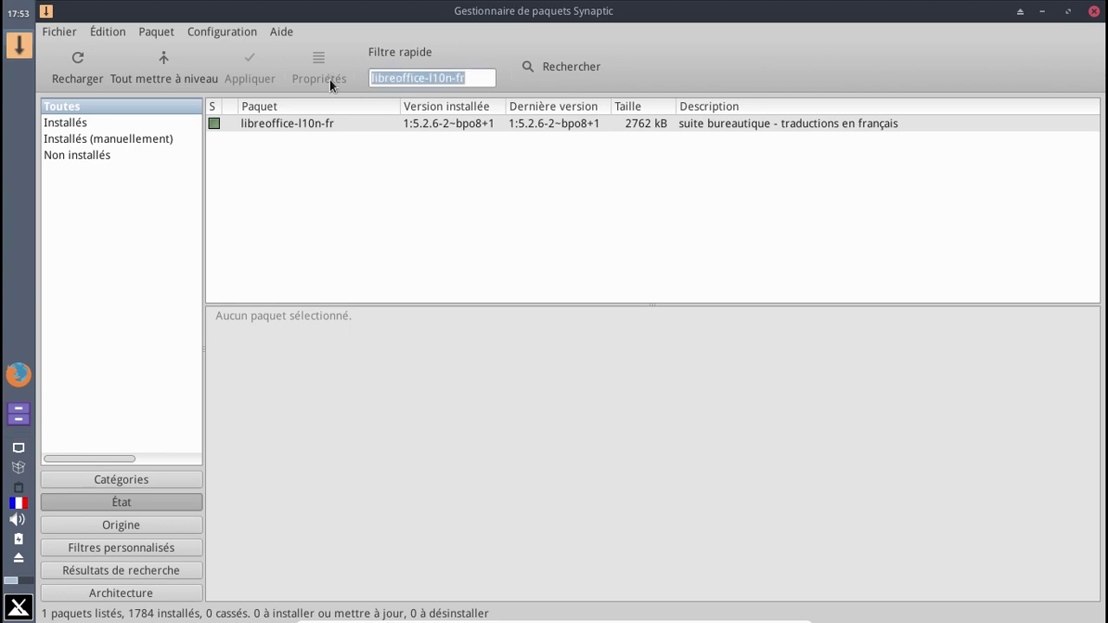
text(firefox)
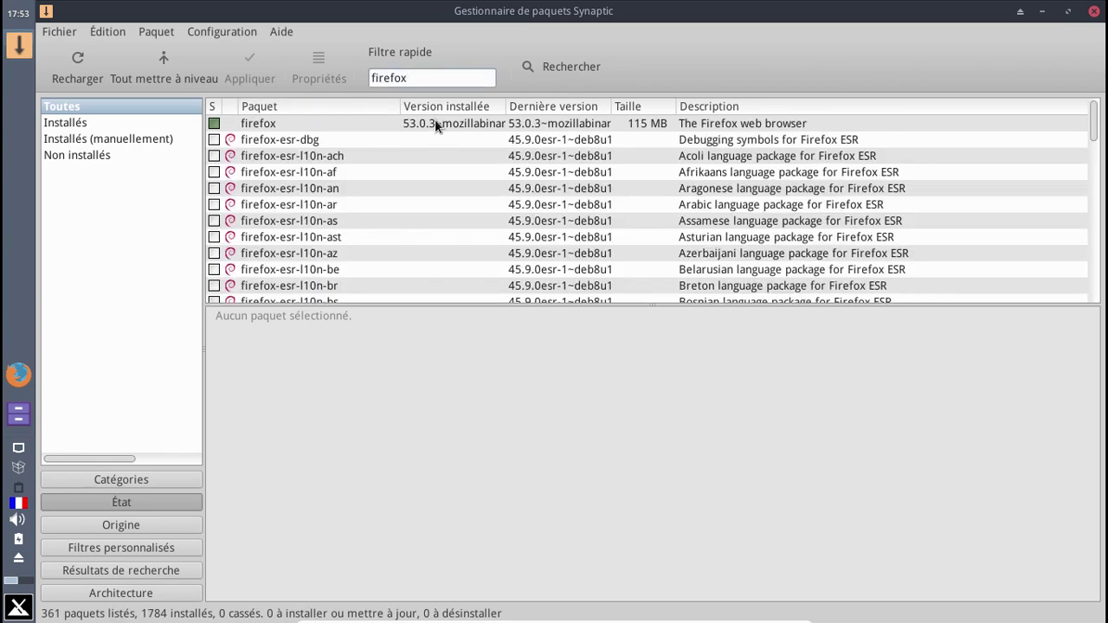
scroll(451, 143, down, 15)
scroll(451, 147, down, 15)
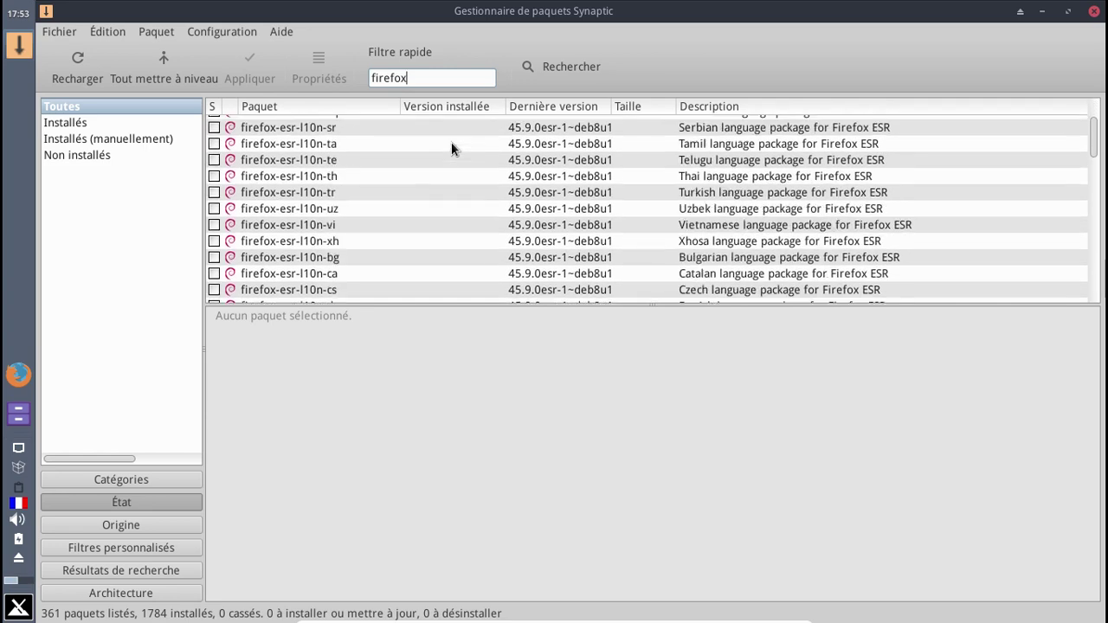
scroll(451, 147, down, 15)
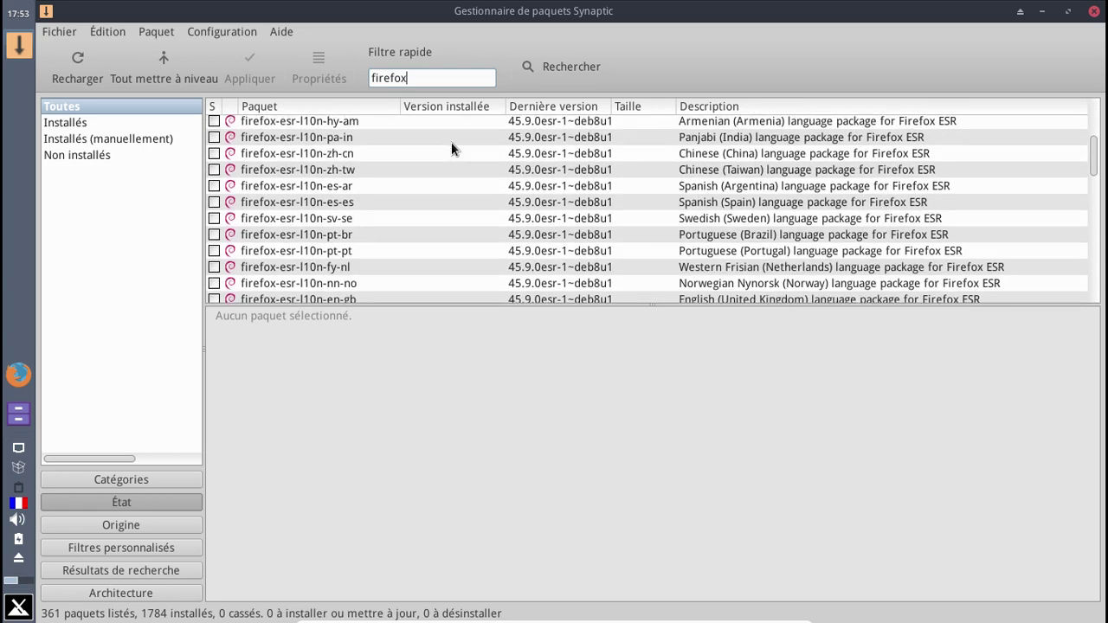
scroll(451, 148, up, 2)
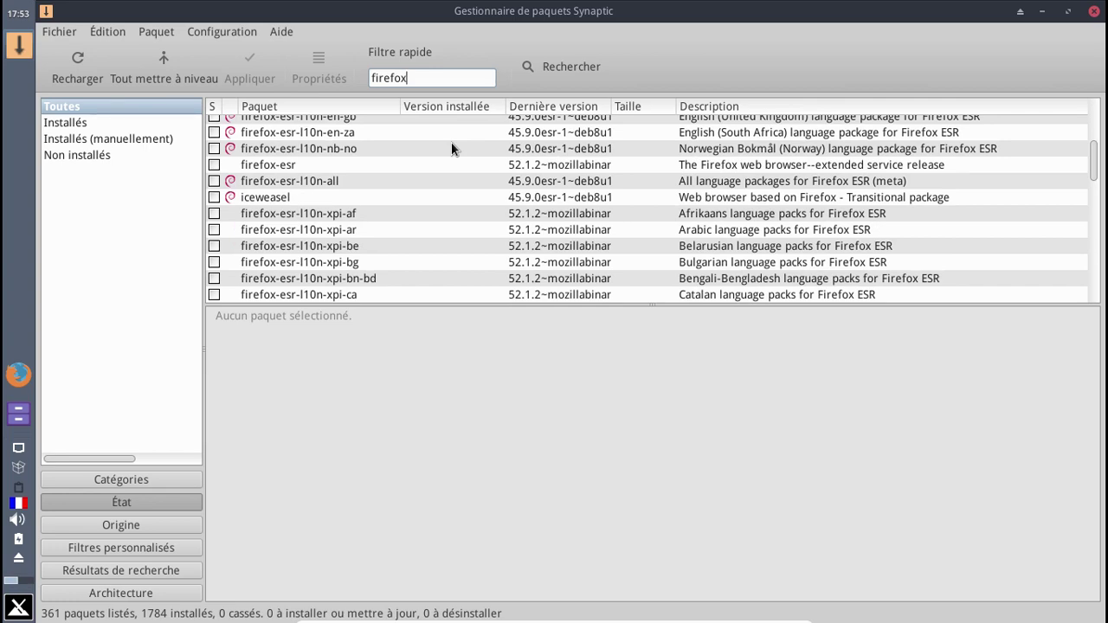
scroll(451, 147, down, 5)
scroll(451, 147, down, 20)
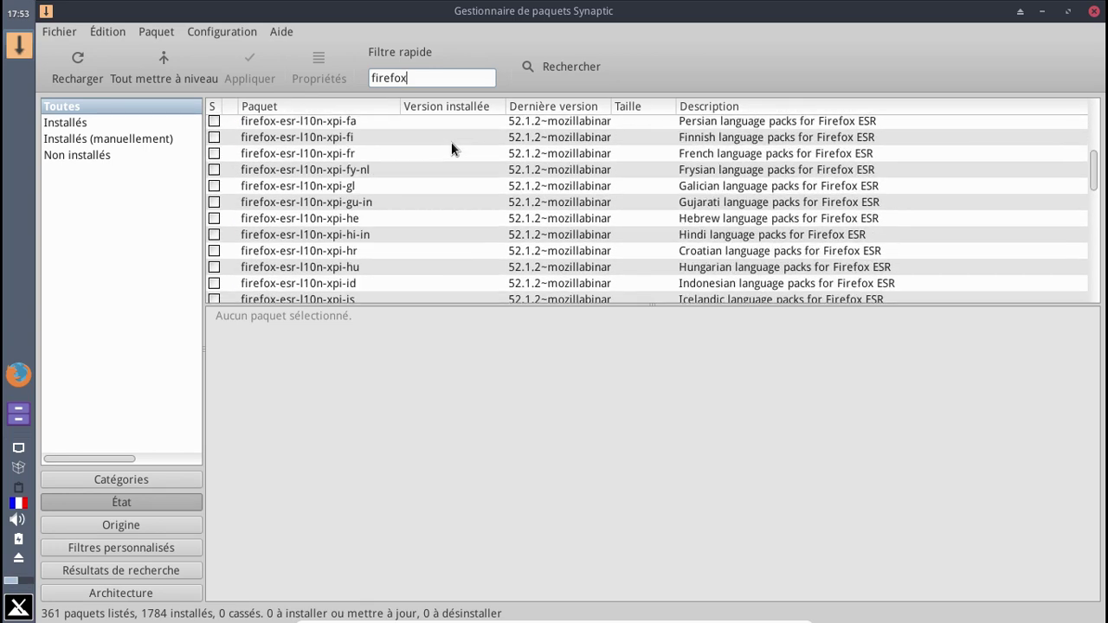
scroll(451, 148, down, 1)
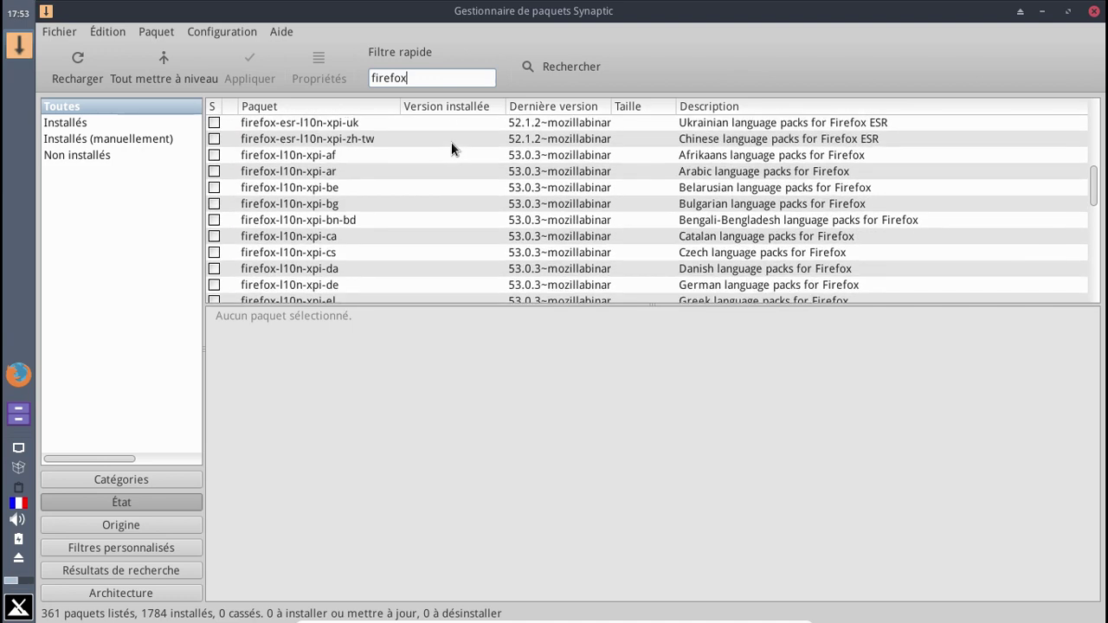
scroll(451, 149, down, 4)
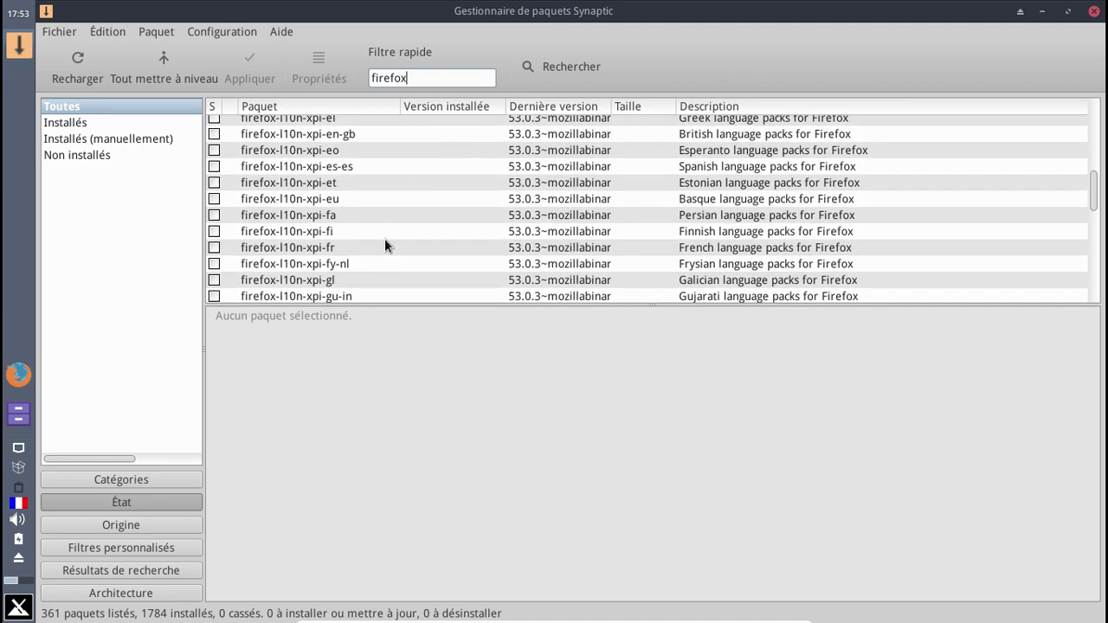
- Install the firefox-l10n-xpi-fr French Firefox language pack
click(374, 249)
right_click(370, 249)
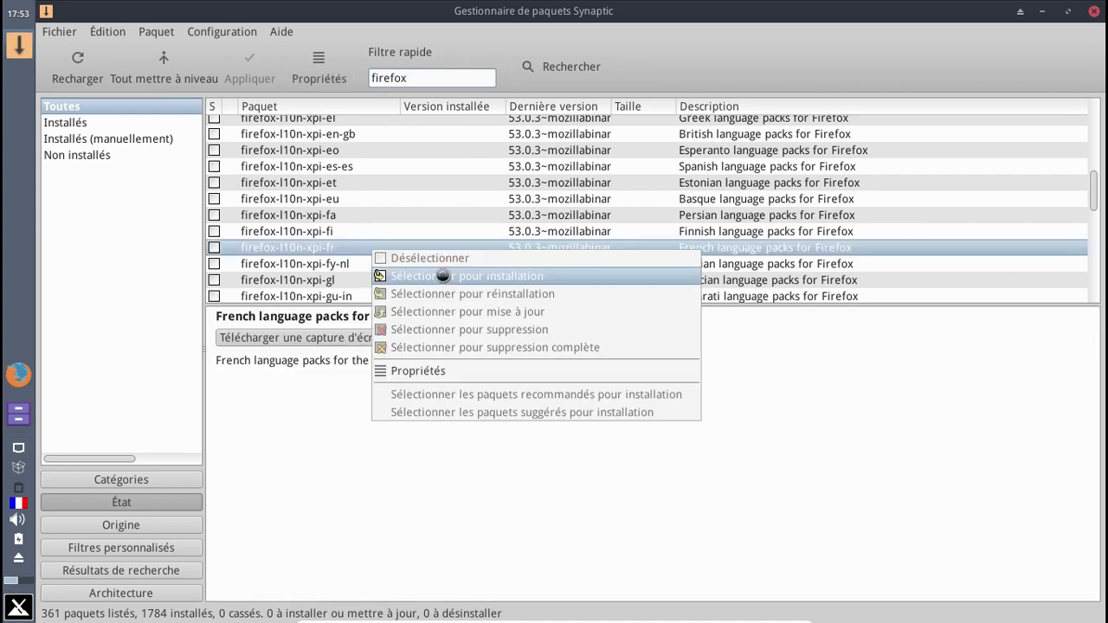
click(442, 275)
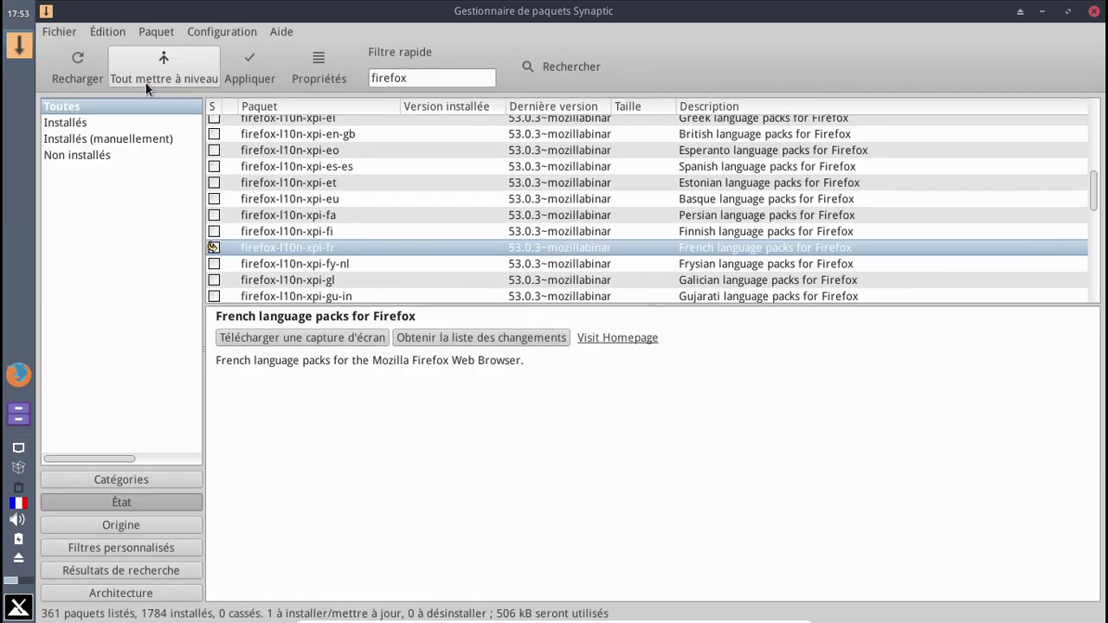
click(248, 70)
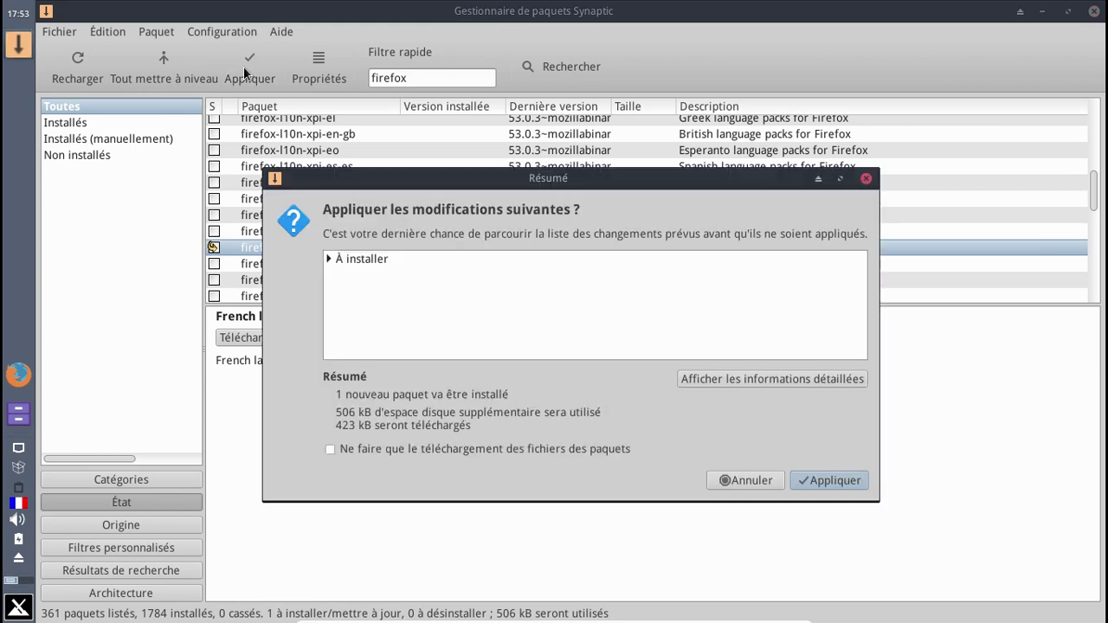
click(846, 485)
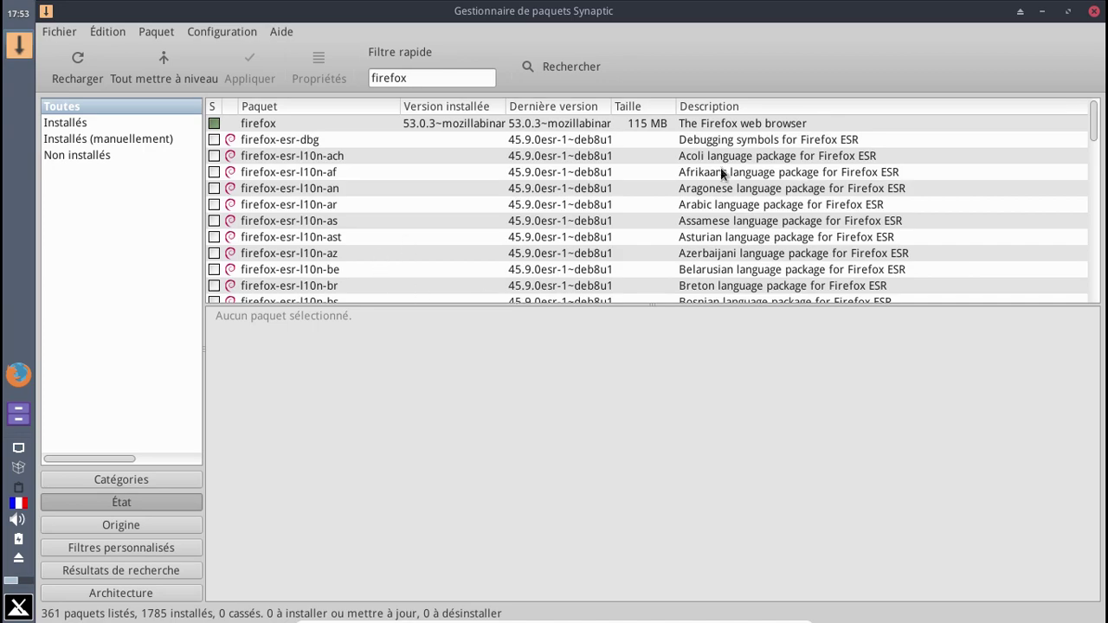
- Close Synaptic, launch Firefox and allow installation of the Français Language Pack
click(1094, 12)
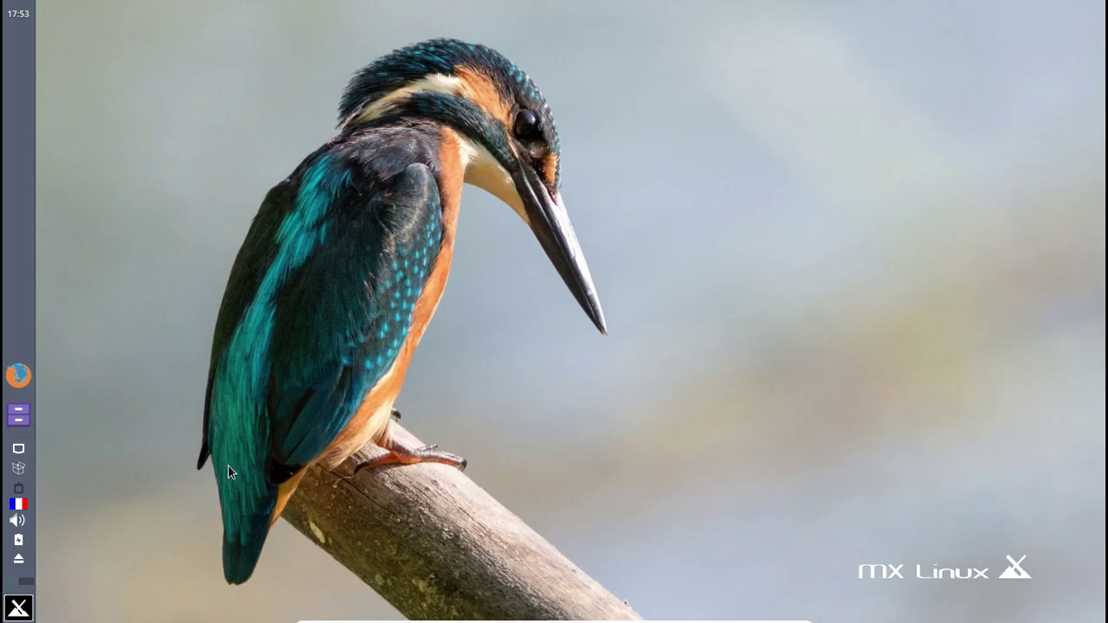
click(15, 381)
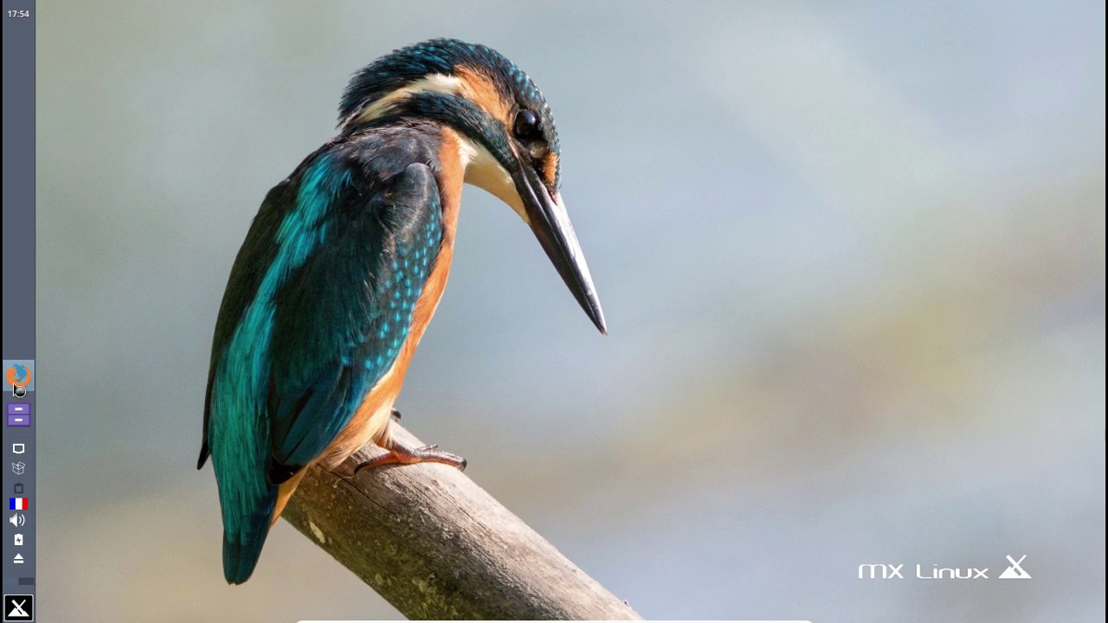
click(18, 608)
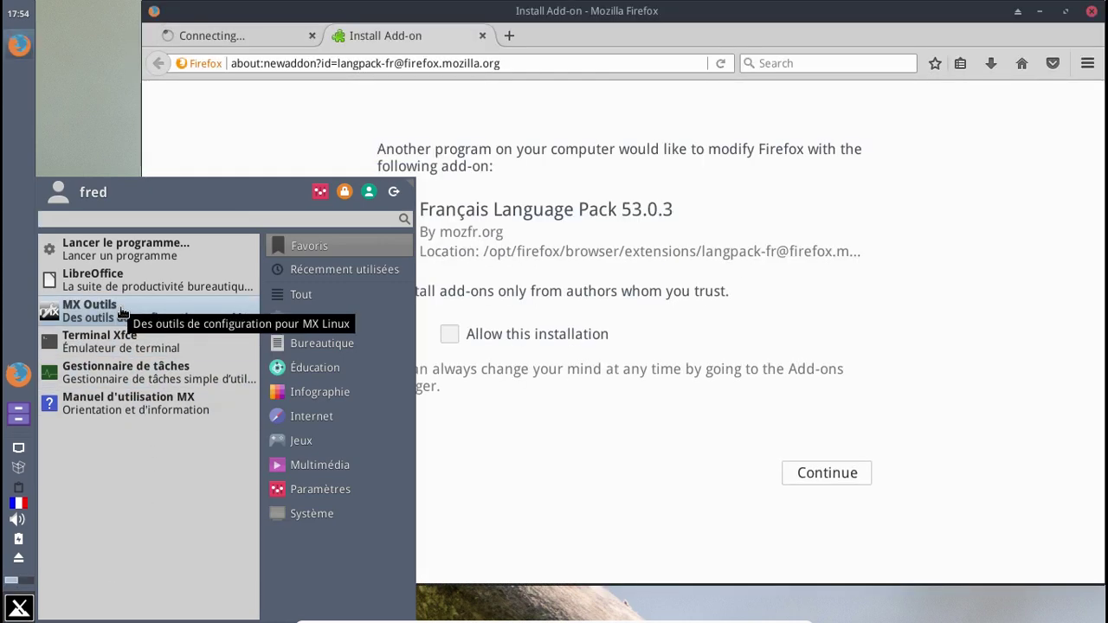
click(514, 332)
click(489, 336)
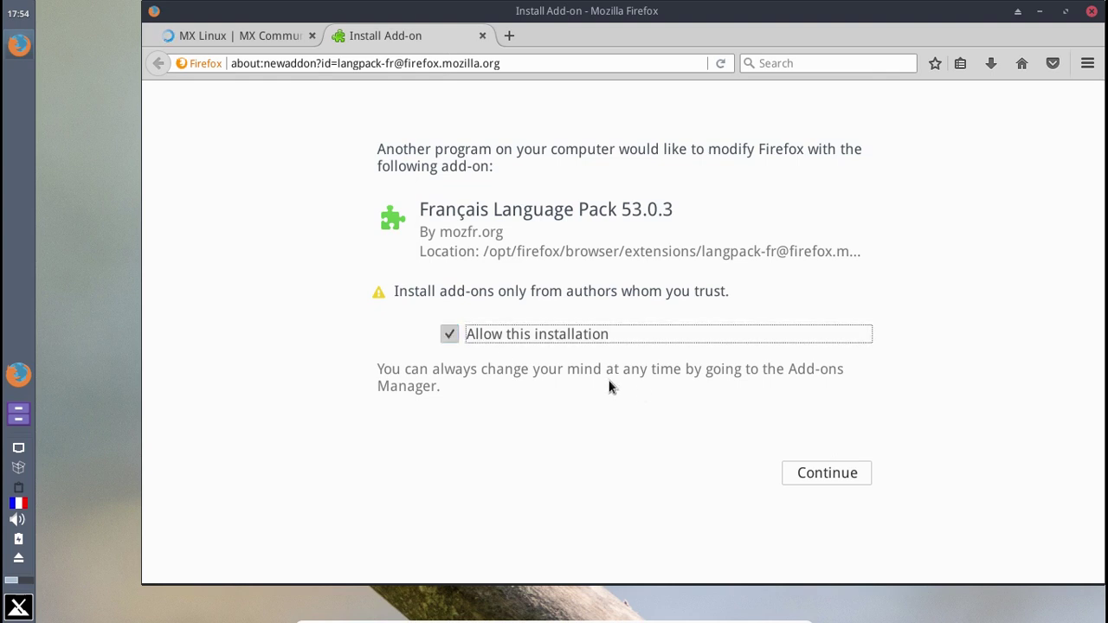
click(847, 474)
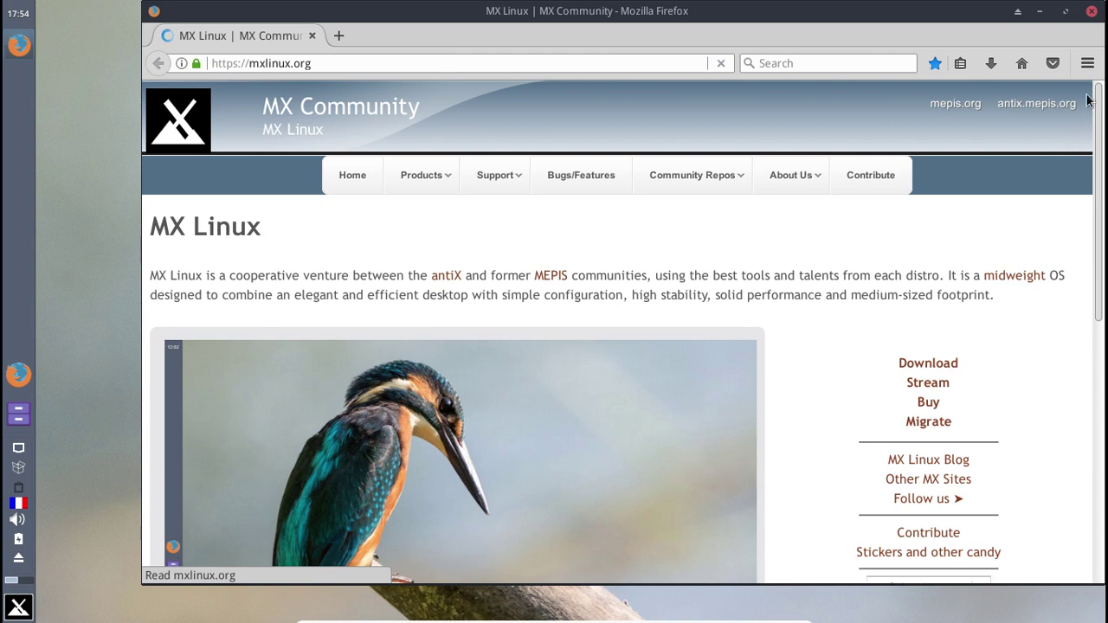
- Confirm the French pack under Add-ons > Langues, then quit Firefox so it restarts in French
click(1088, 66)
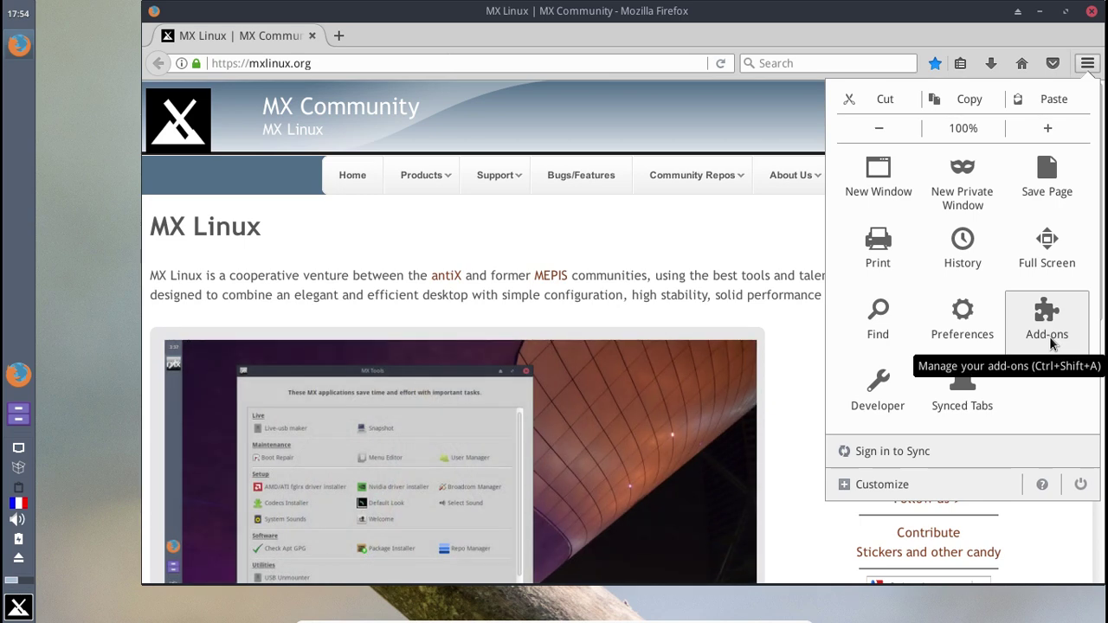
click(1050, 338)
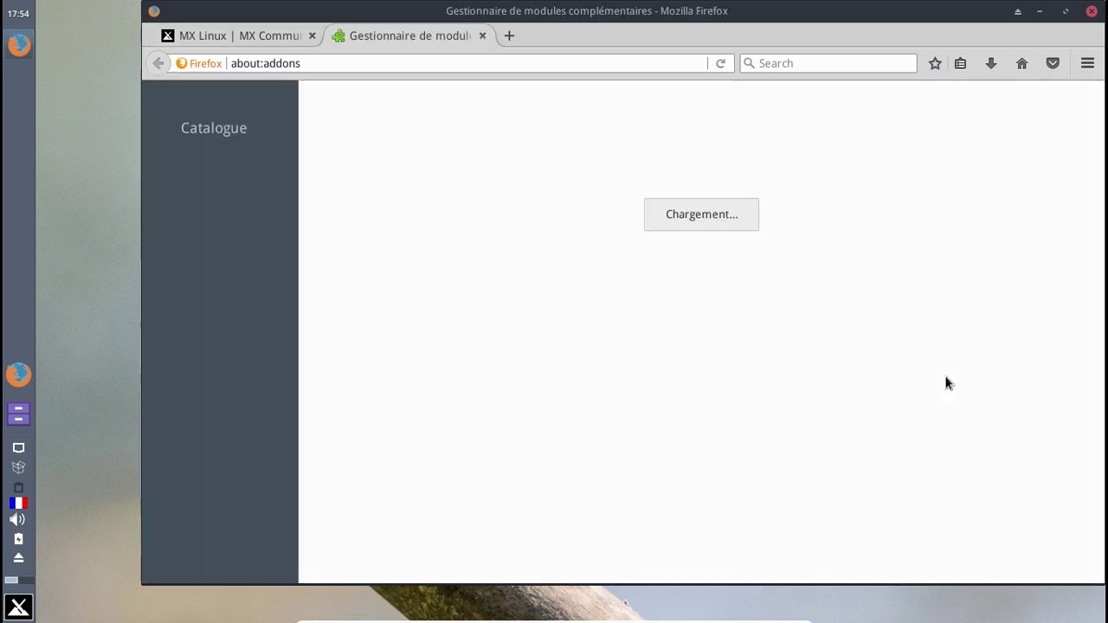
click(232, 261)
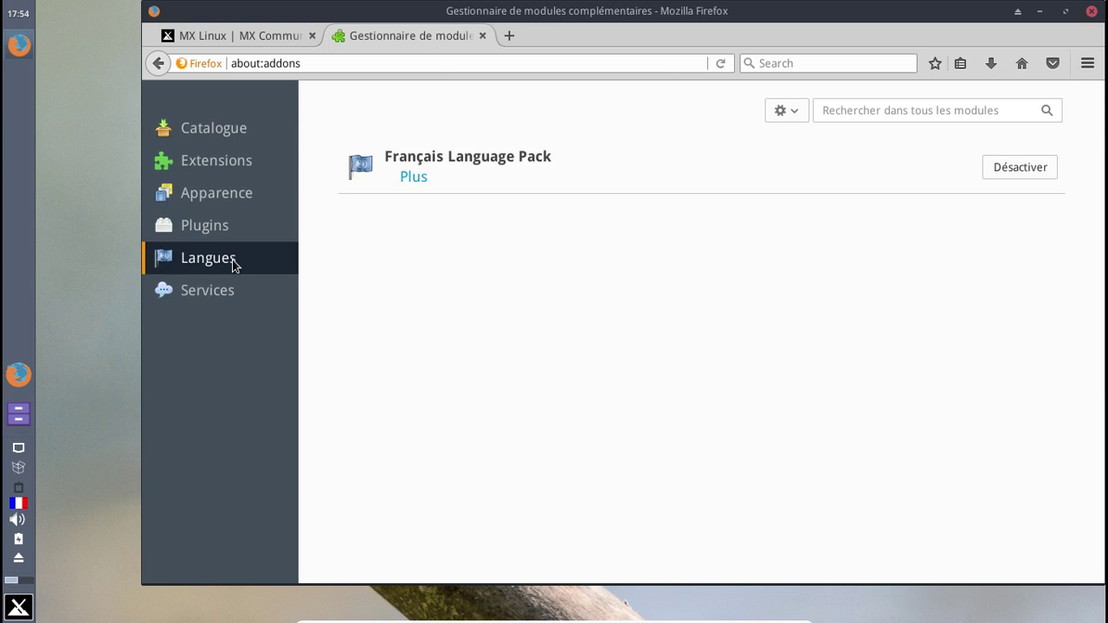
click(312, 36)
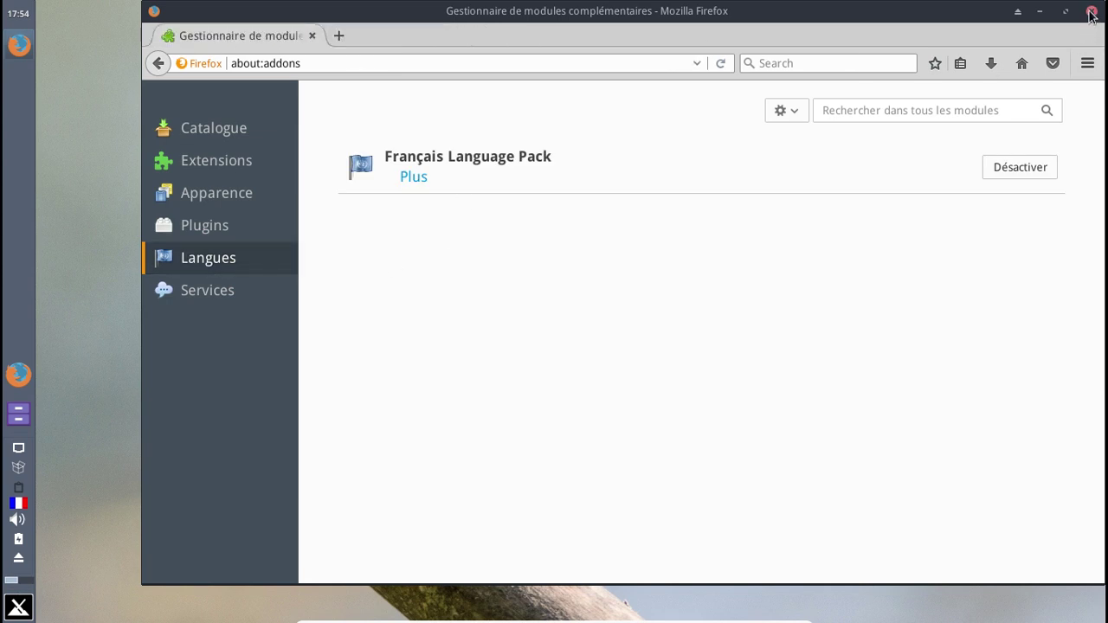
key(ctrl+q)
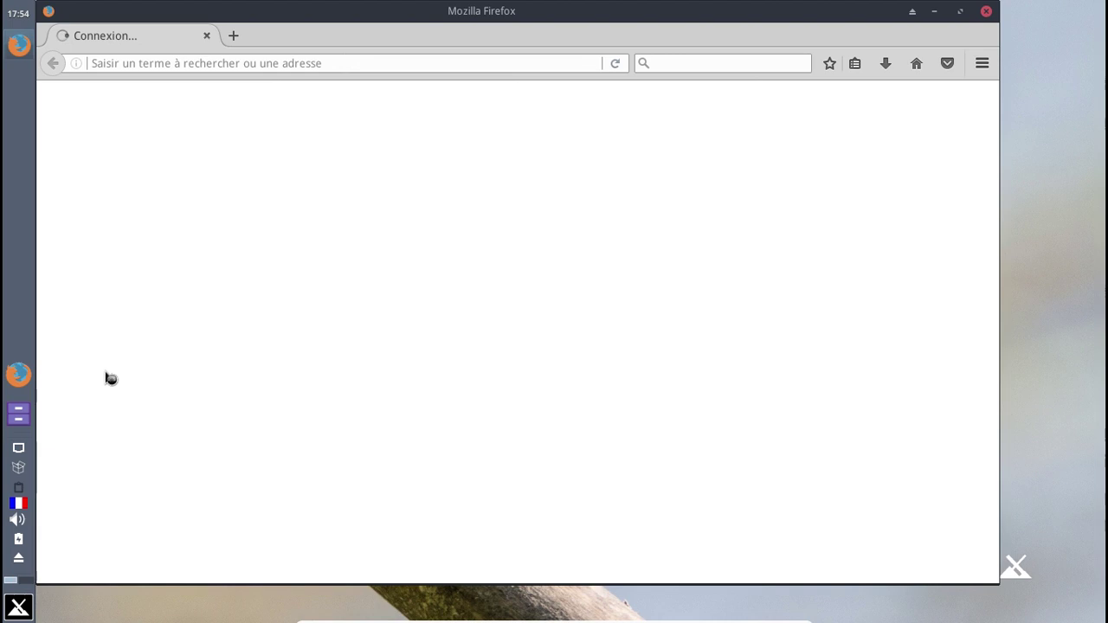
- Open a new LibreOffice Writer document to check its French interface, then close Writer and Firefox
click(18, 609)
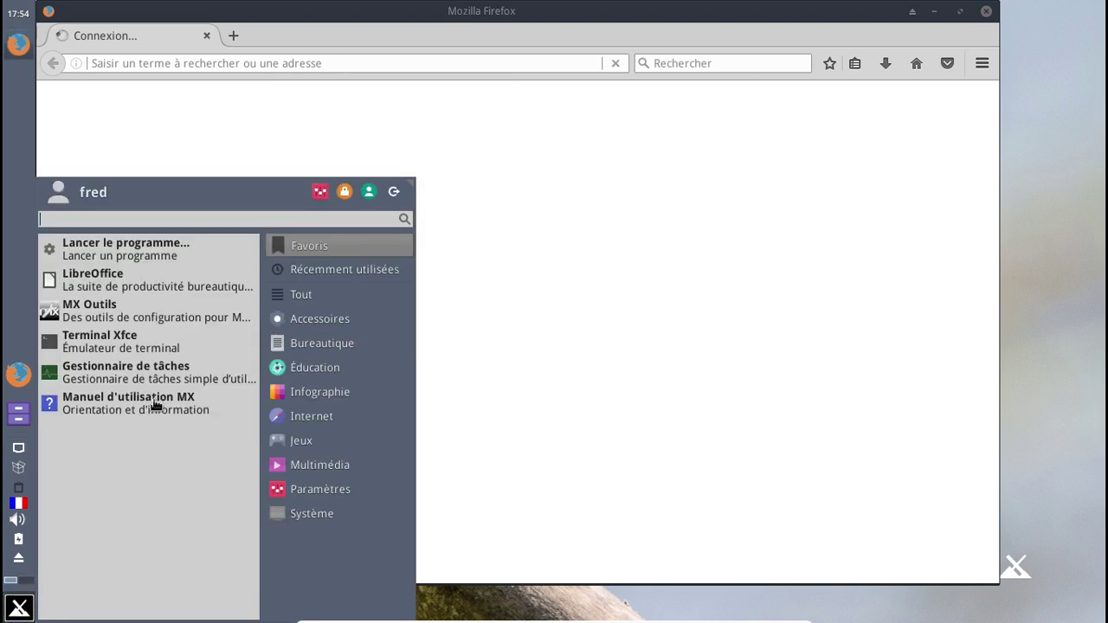
click(135, 288)
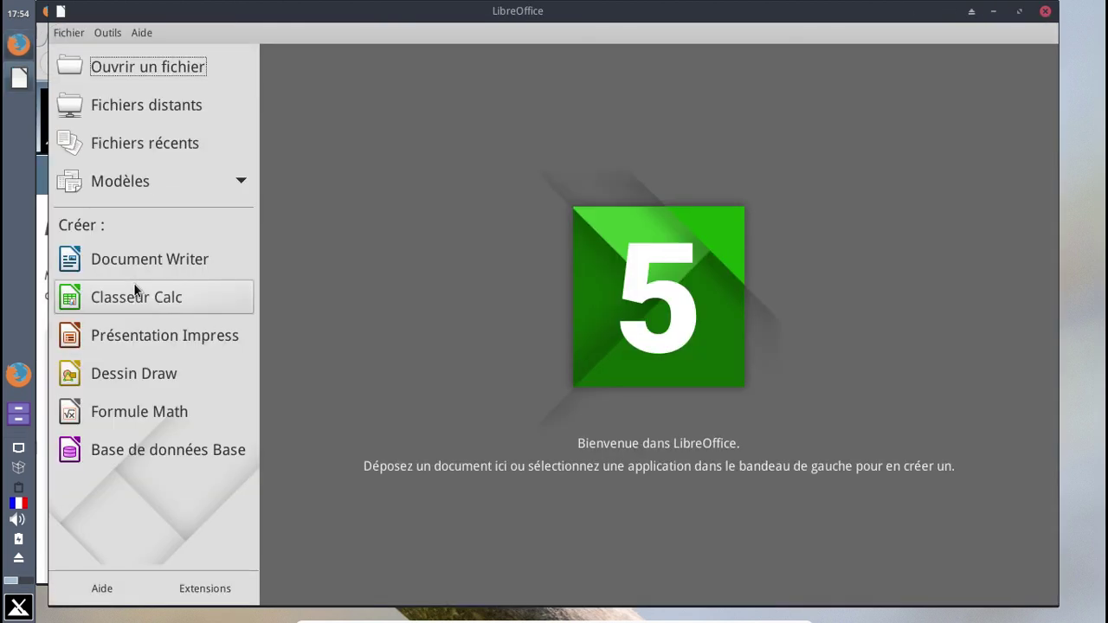
click(139, 262)
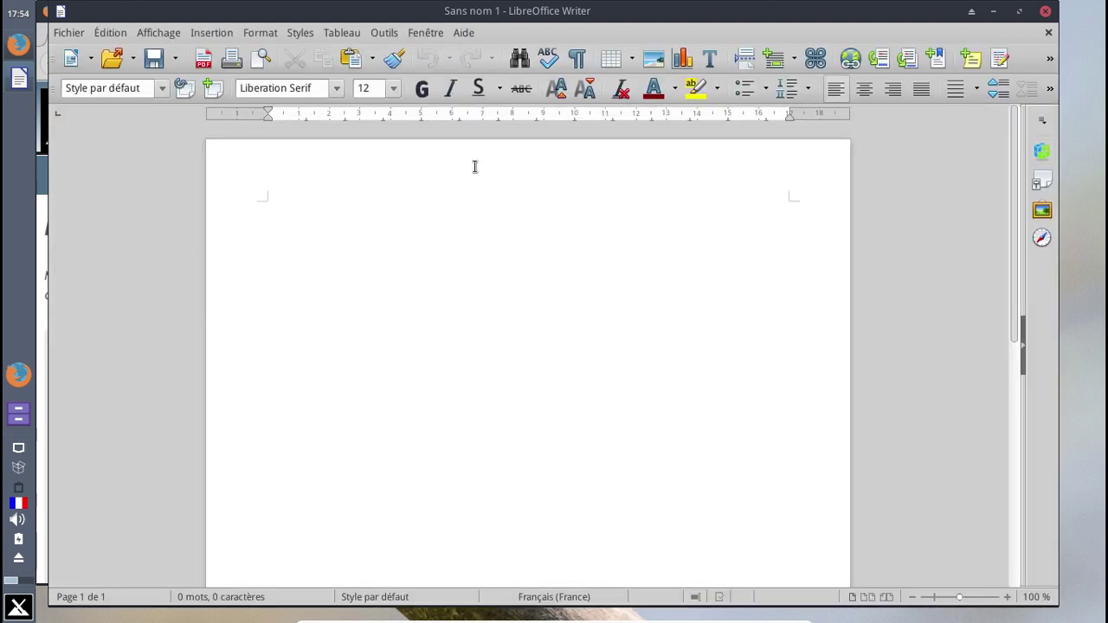
click(1046, 12)
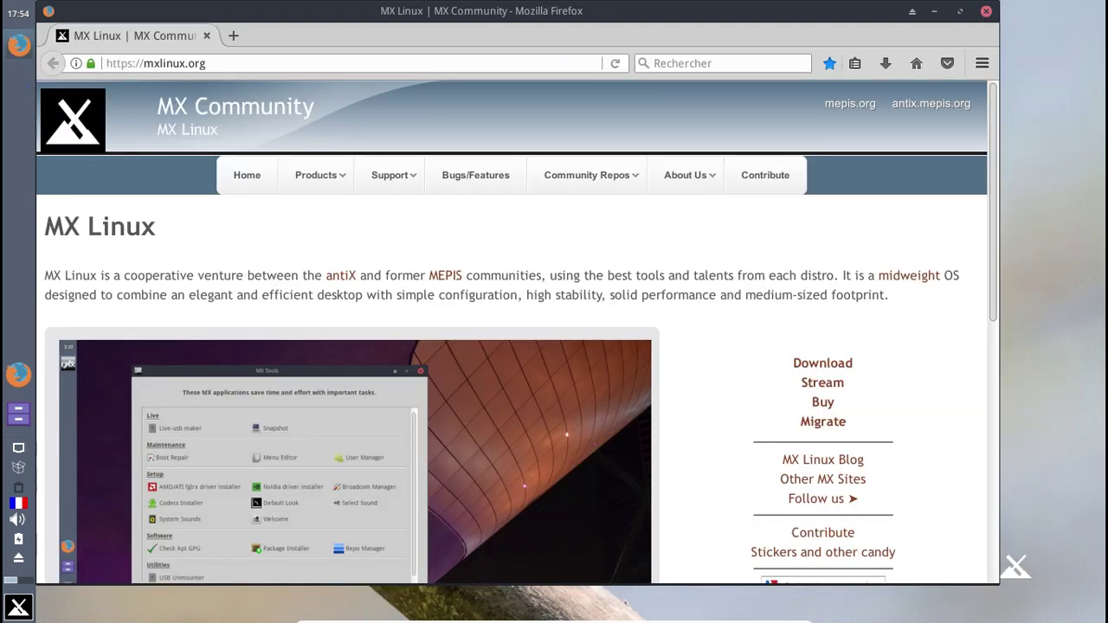
click(986, 12)
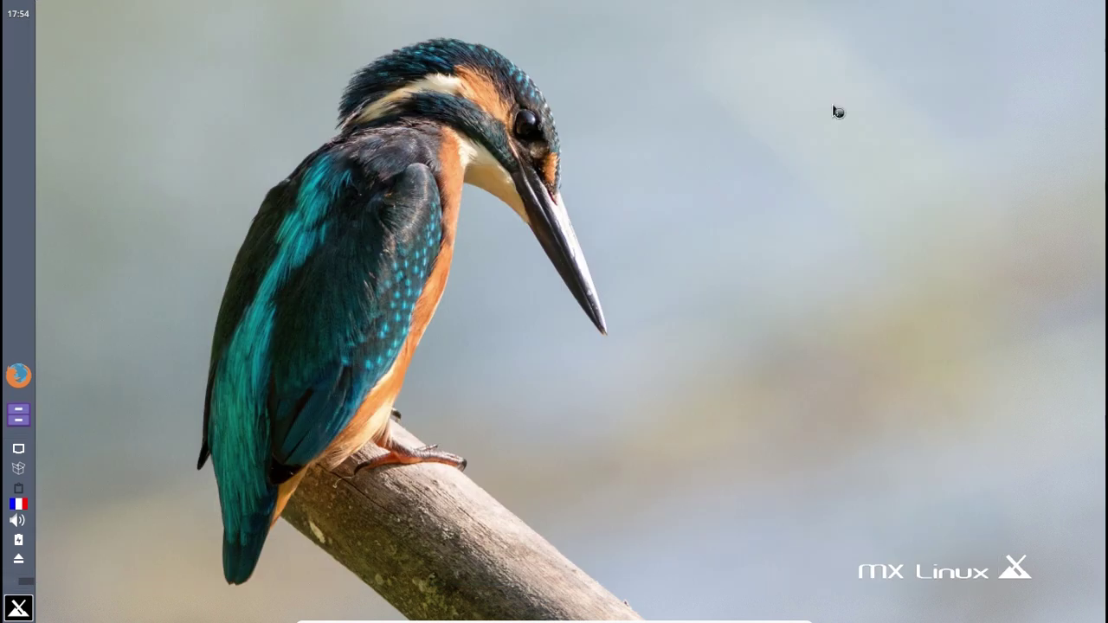
- Run MX Installateur de codecs from MX Tools, download and install the codecs, and acknowledge Terminé
click(21, 609)
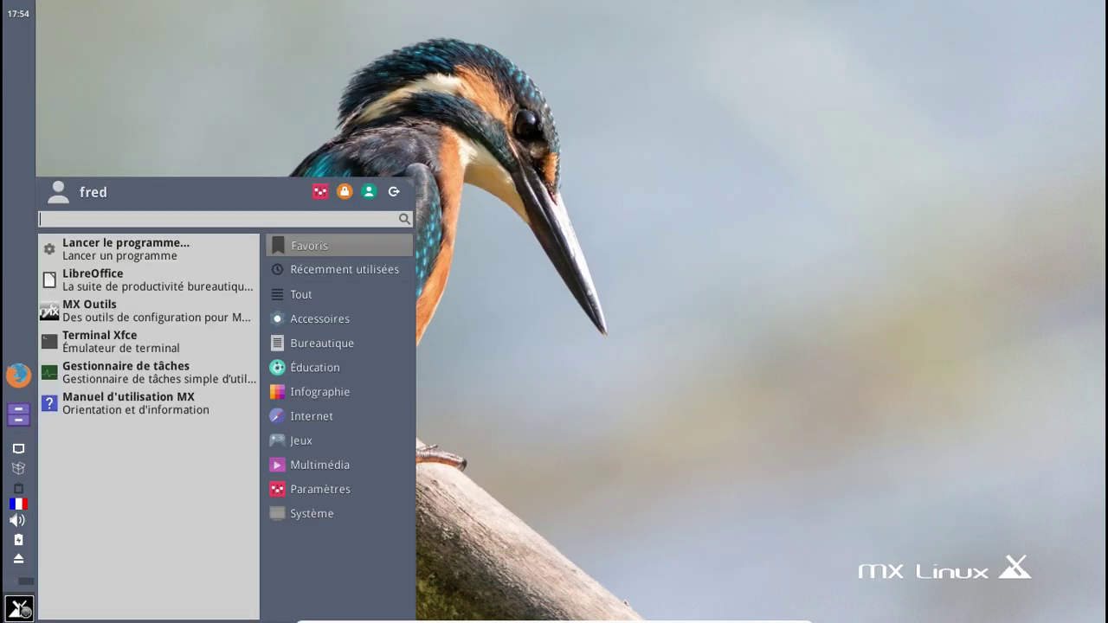
click(142, 313)
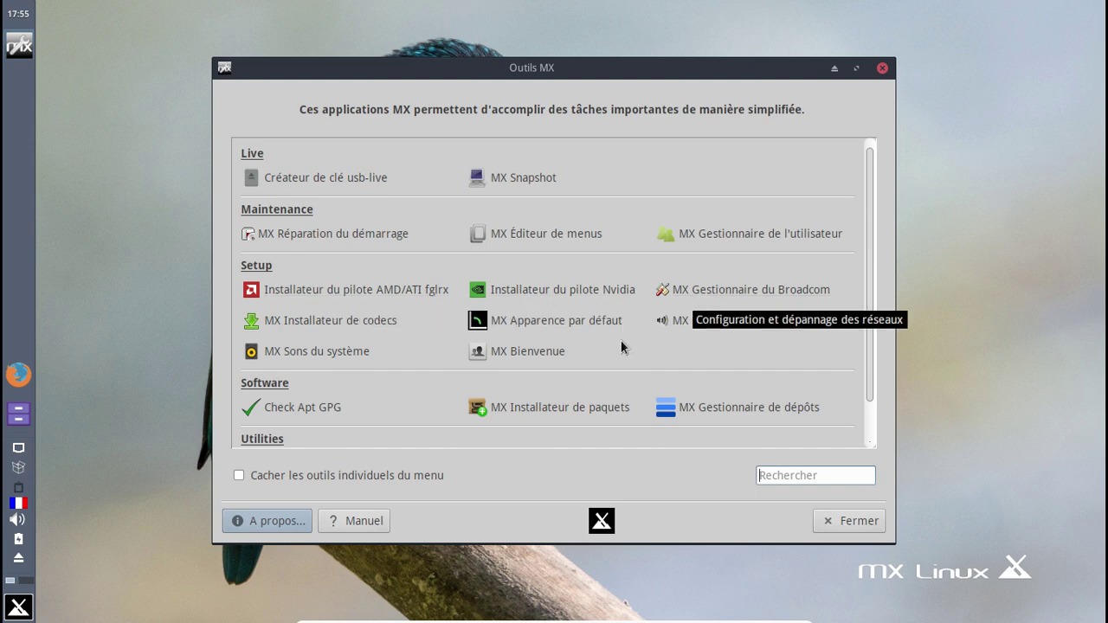
click(374, 335)
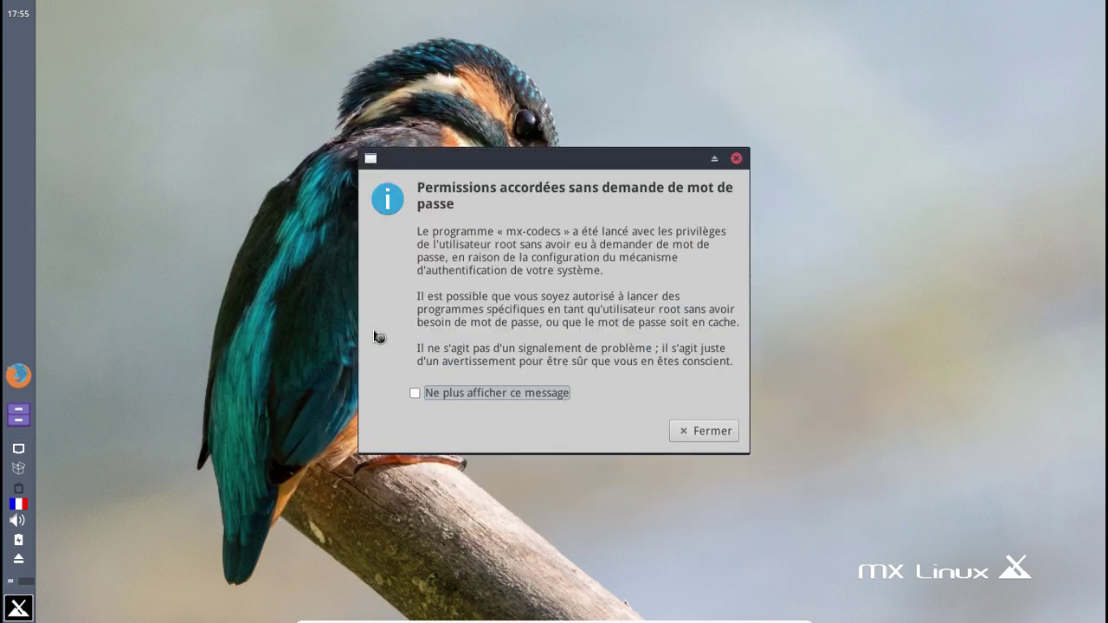
click(628, 400)
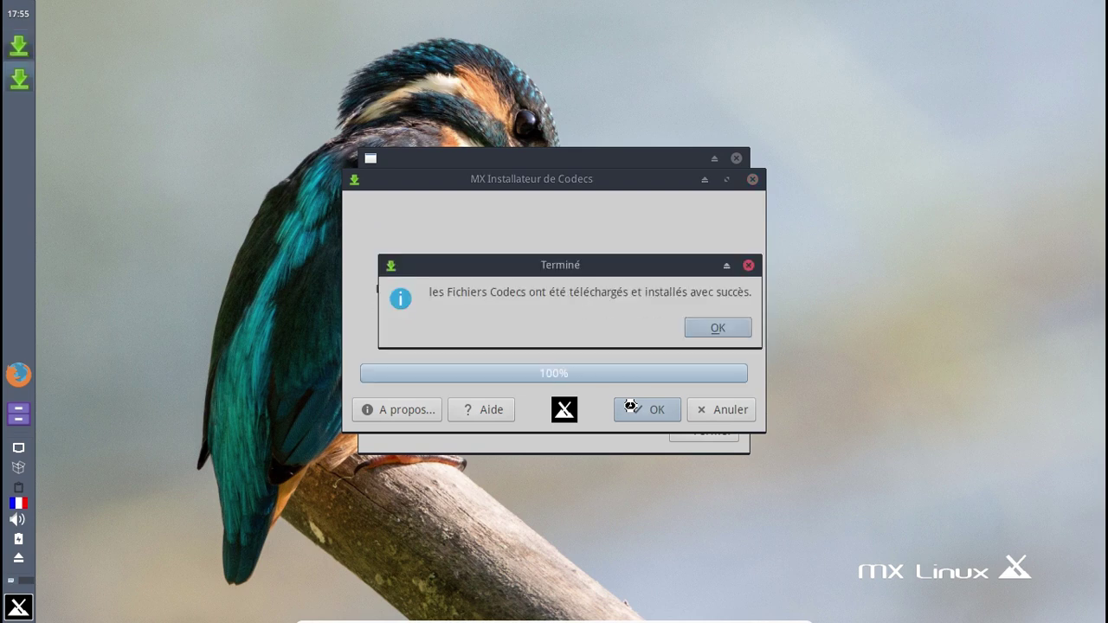
click(740, 327)
click(697, 428)
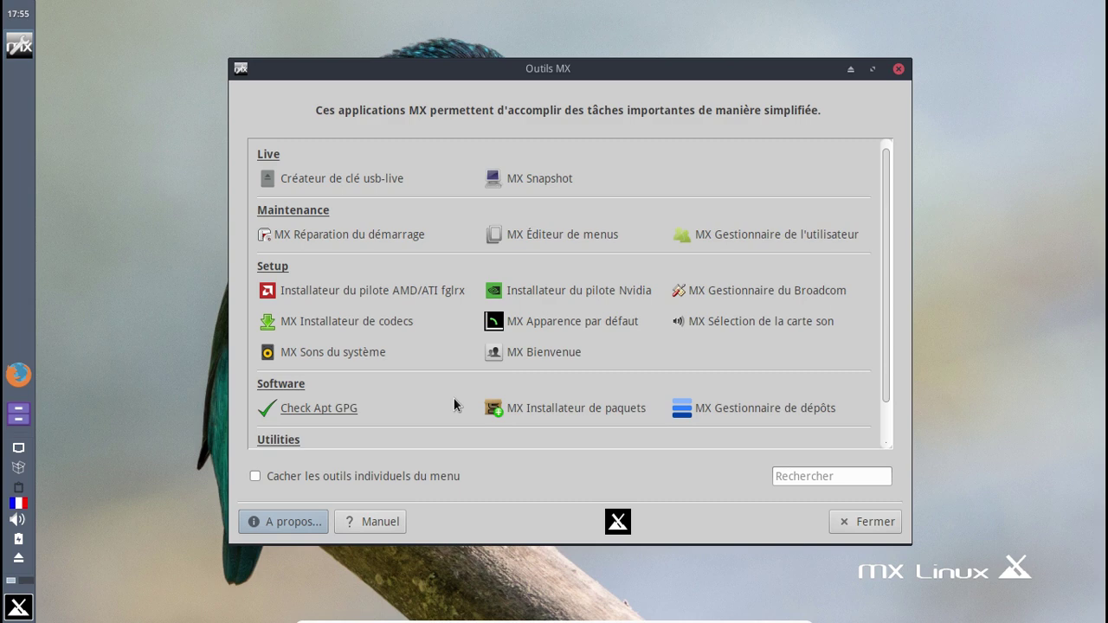
scroll(454, 405, down, 1)
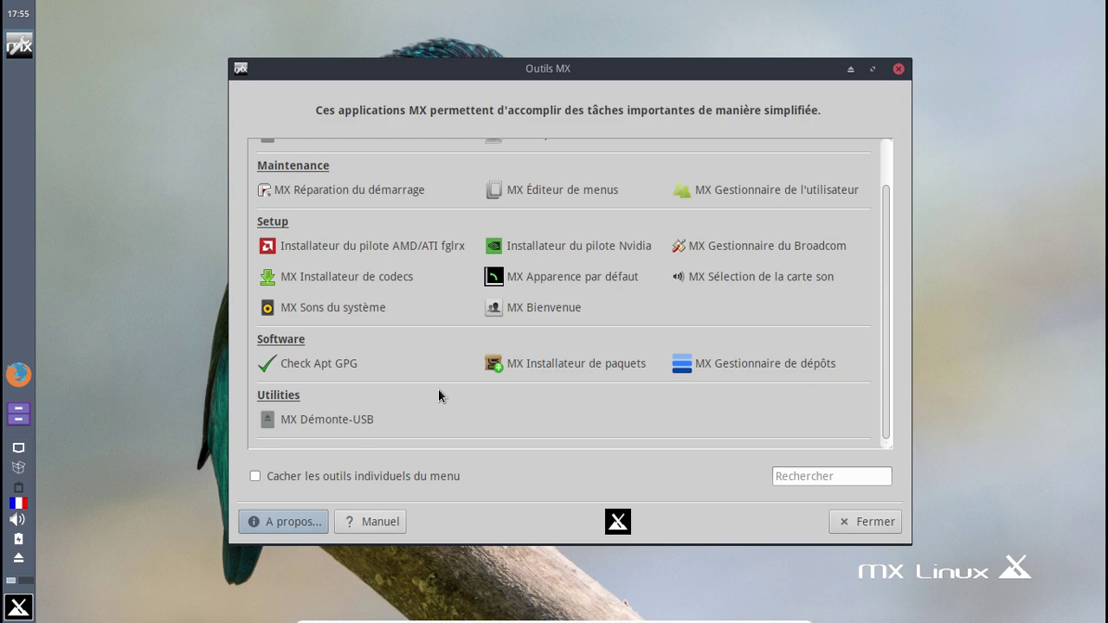
- Close the MX Tools window and shut down via Éteindre in the Déconnexion dialog
click(897, 69)
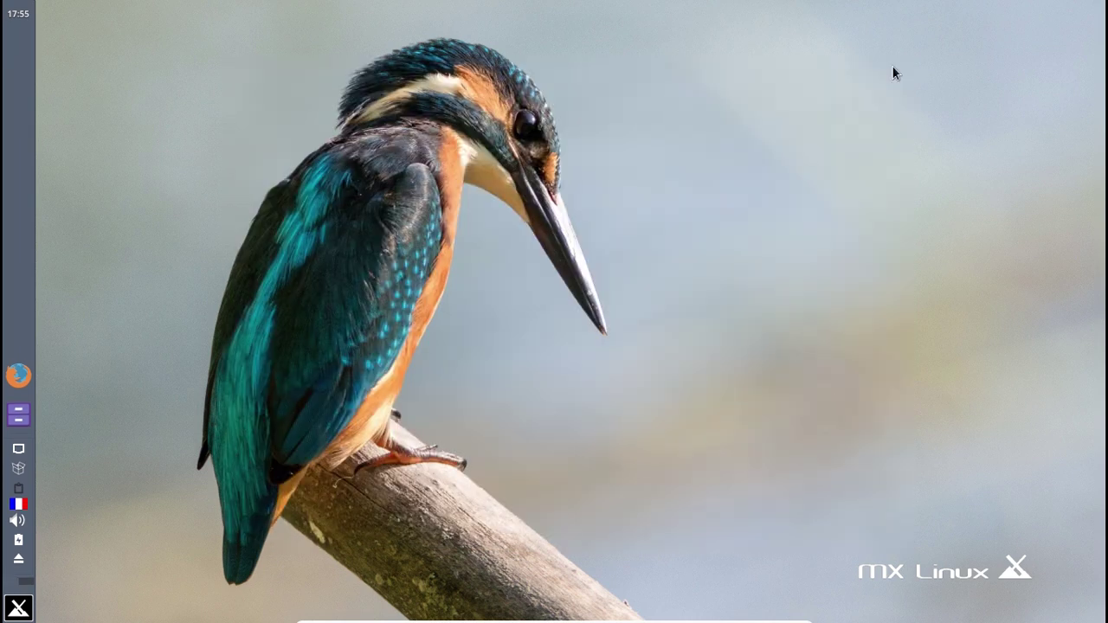
click(20, 609)
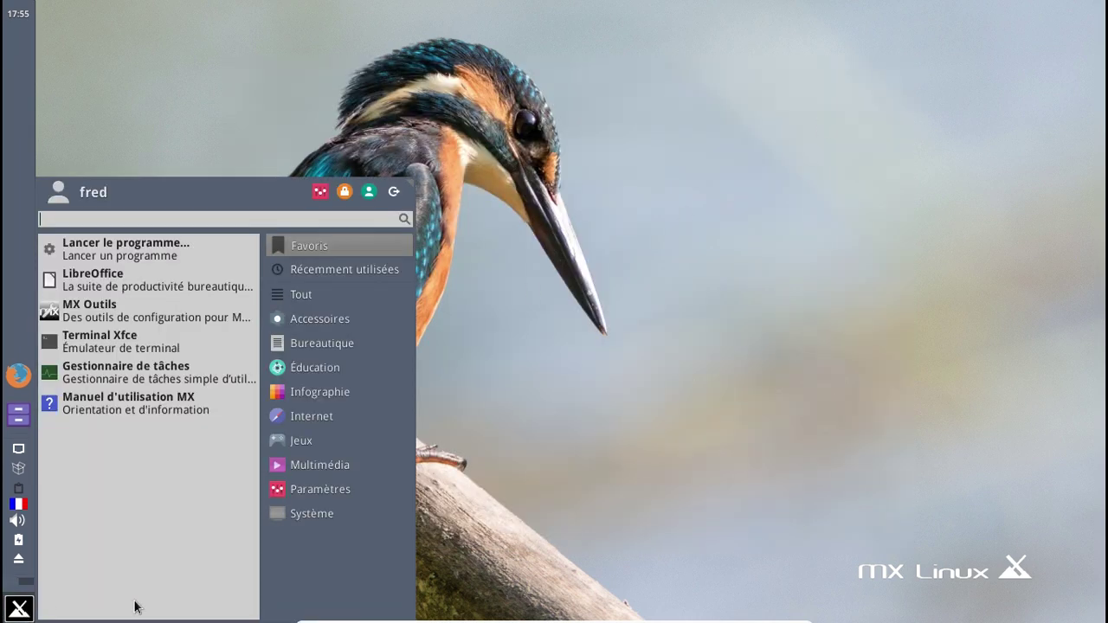
click(304, 504)
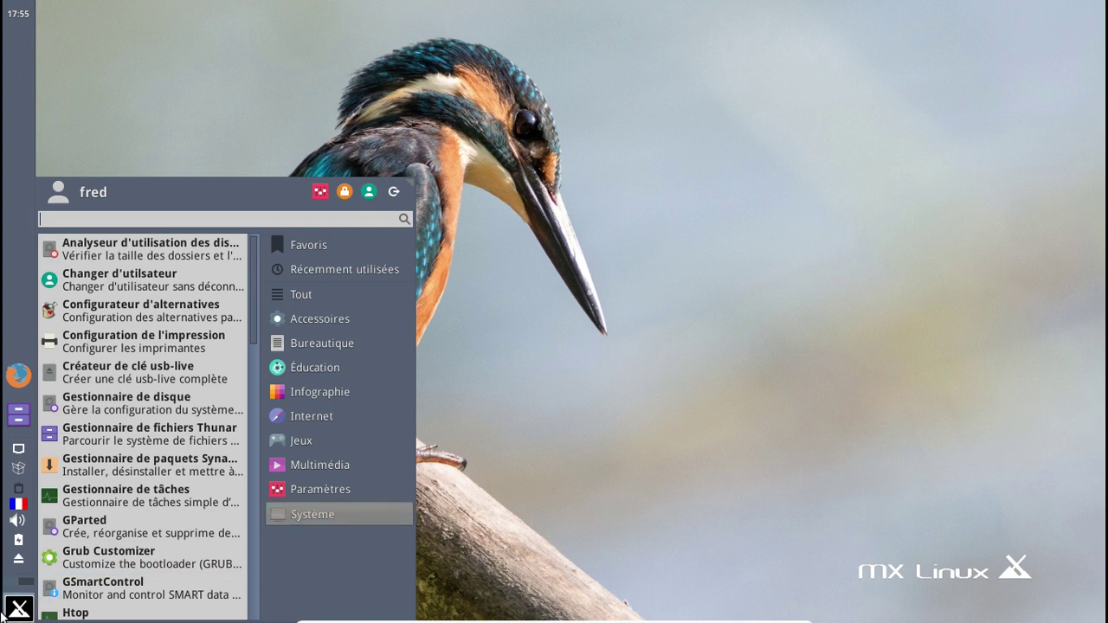
click(20, 609)
click(19, 610)
click(321, 490)
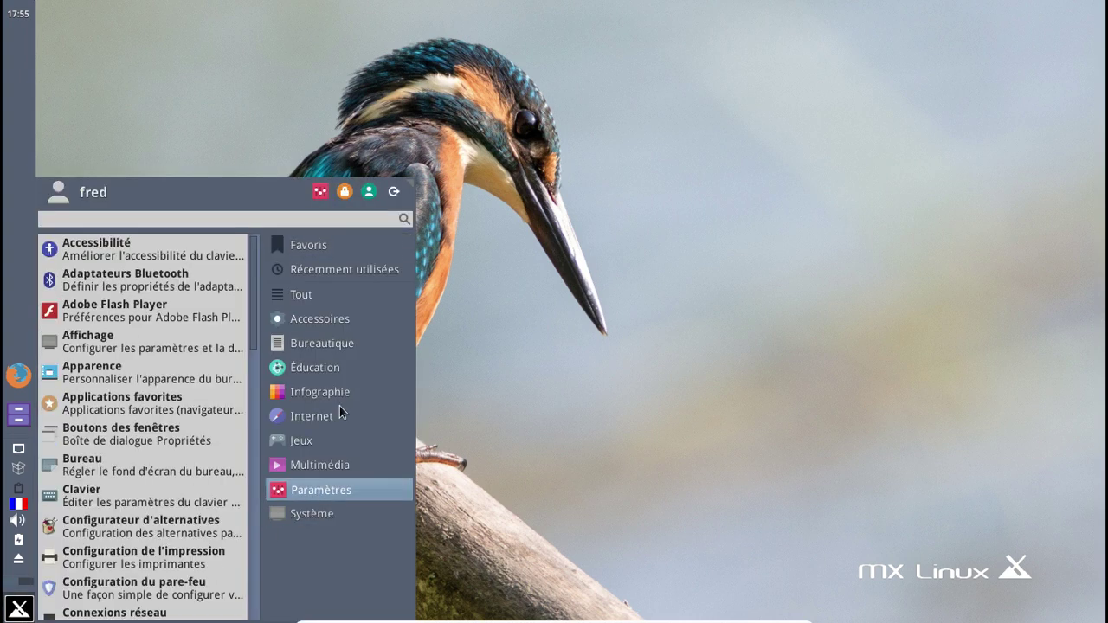
click(395, 196)
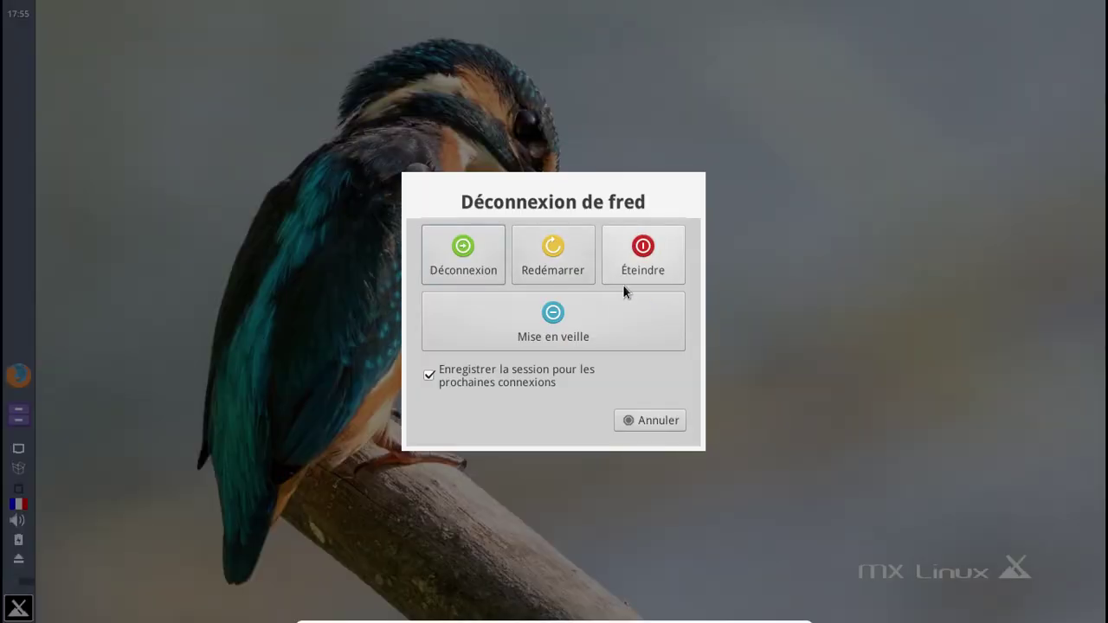
click(642, 259)
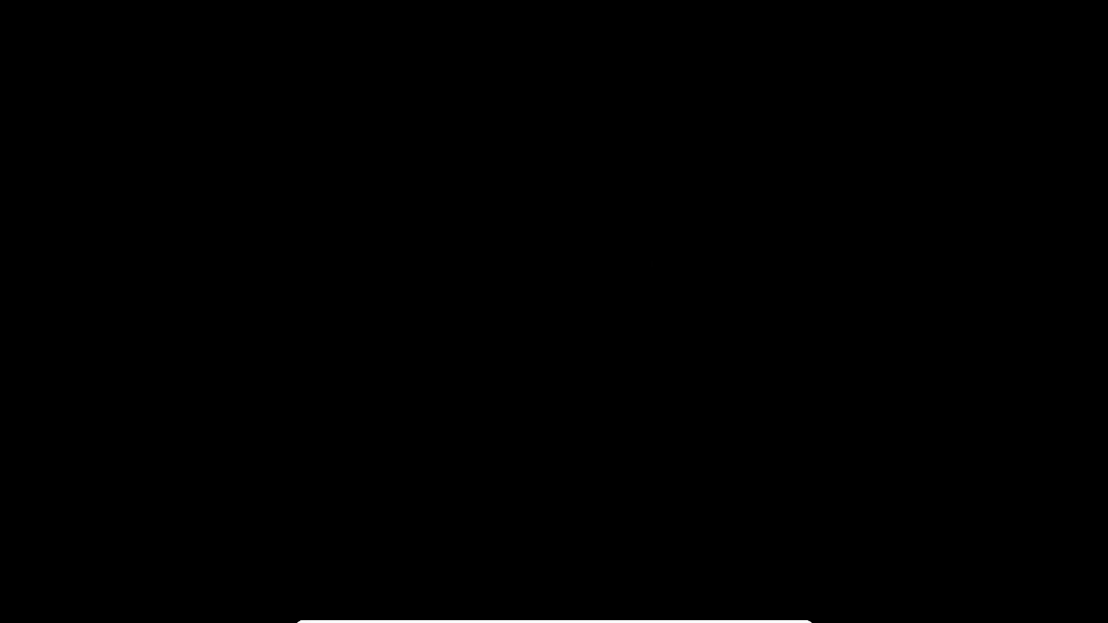